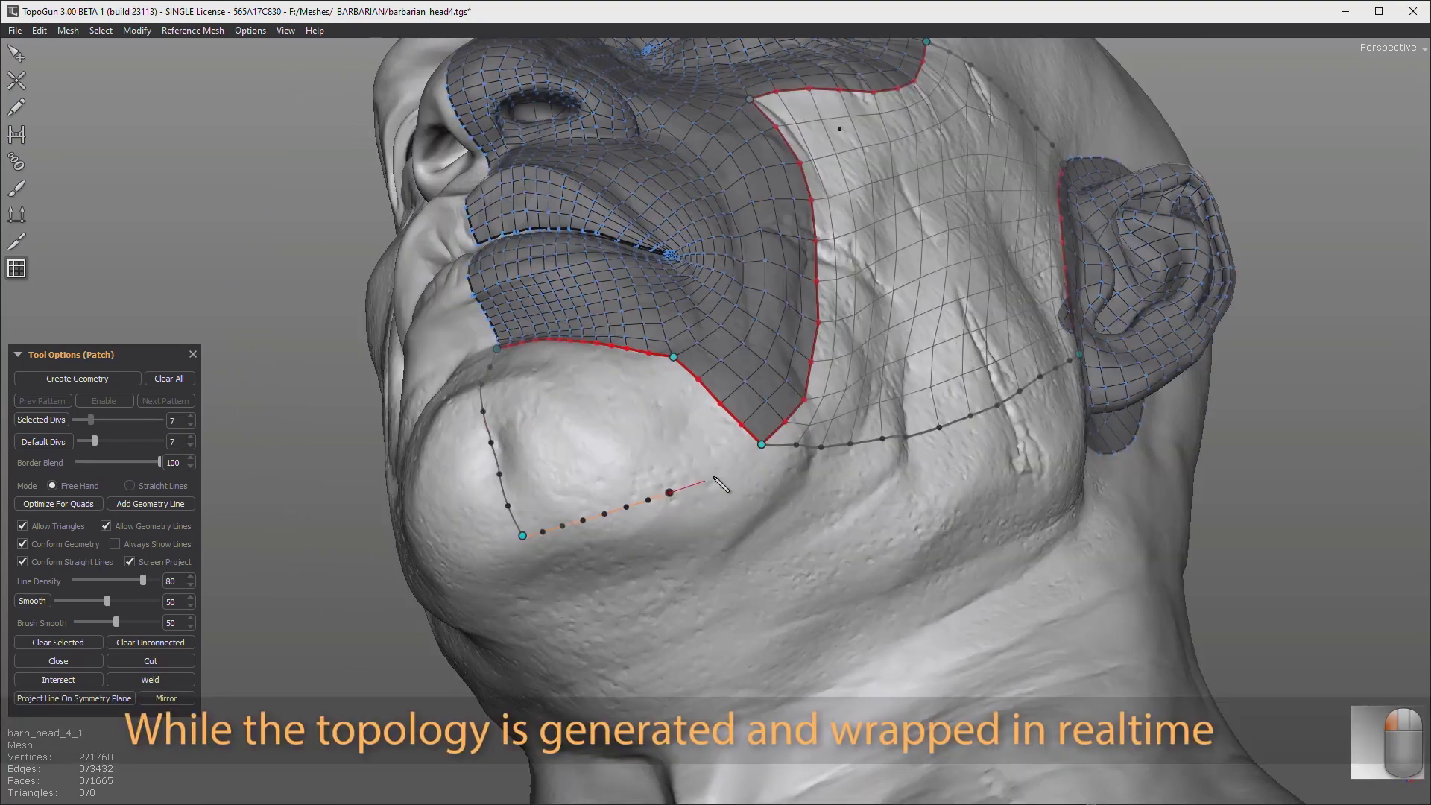
Step: Draw the patch boundary line below the chin up to the corner point at the jaw
drag(714, 478, 761, 445)
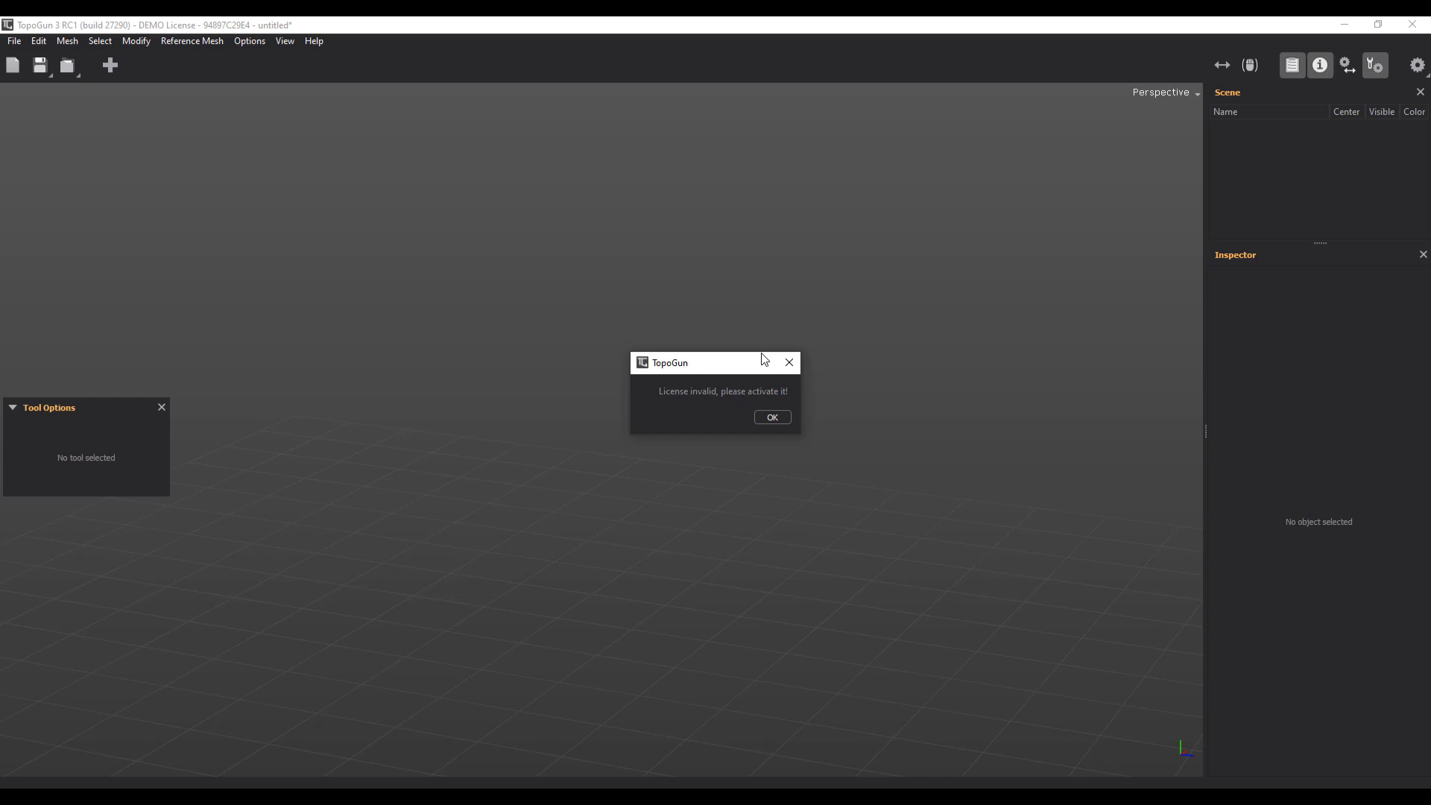
Step: Dismiss the licence notice and continue in demo mode
click(773, 418)
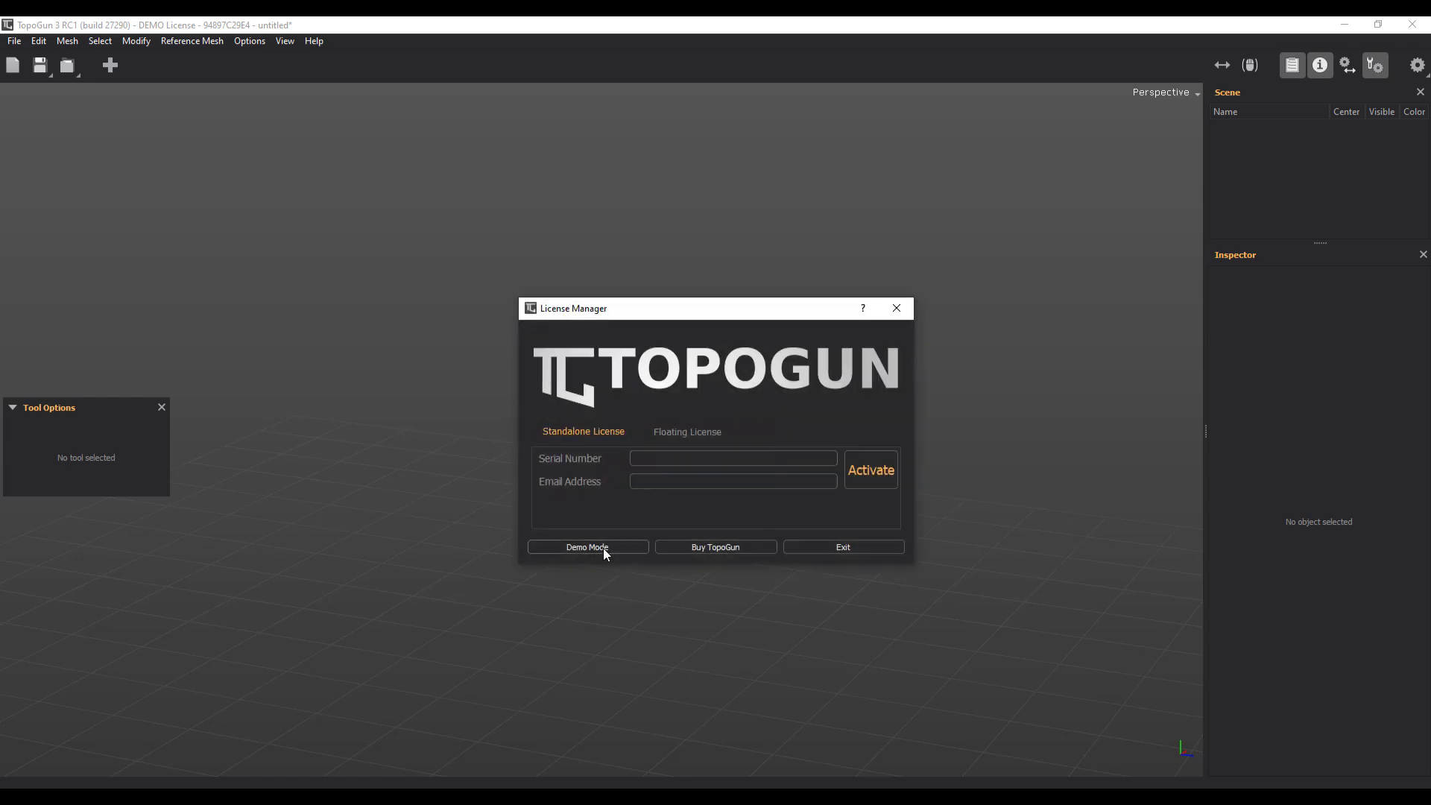
click(604, 550)
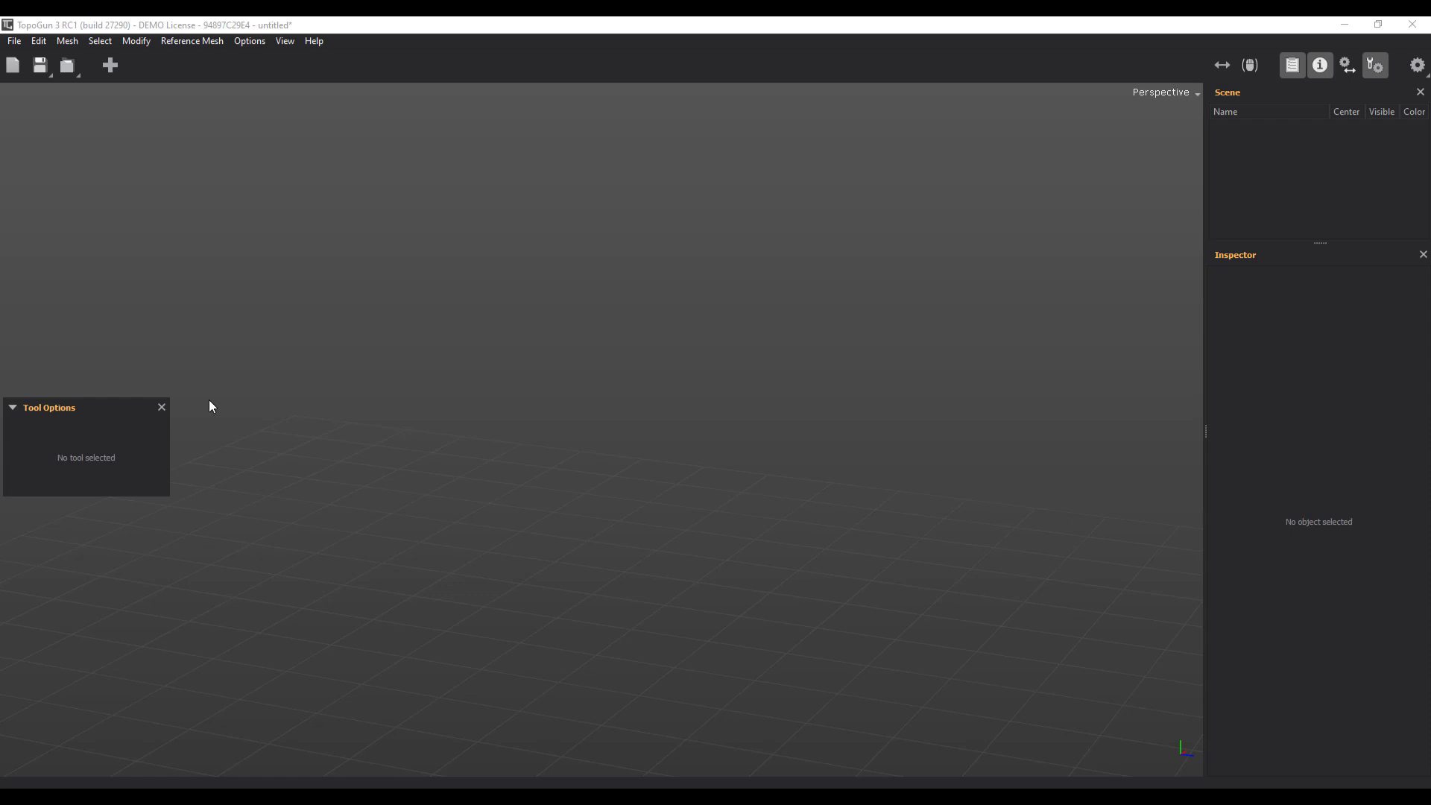
click(144, 35)
click(148, 22)
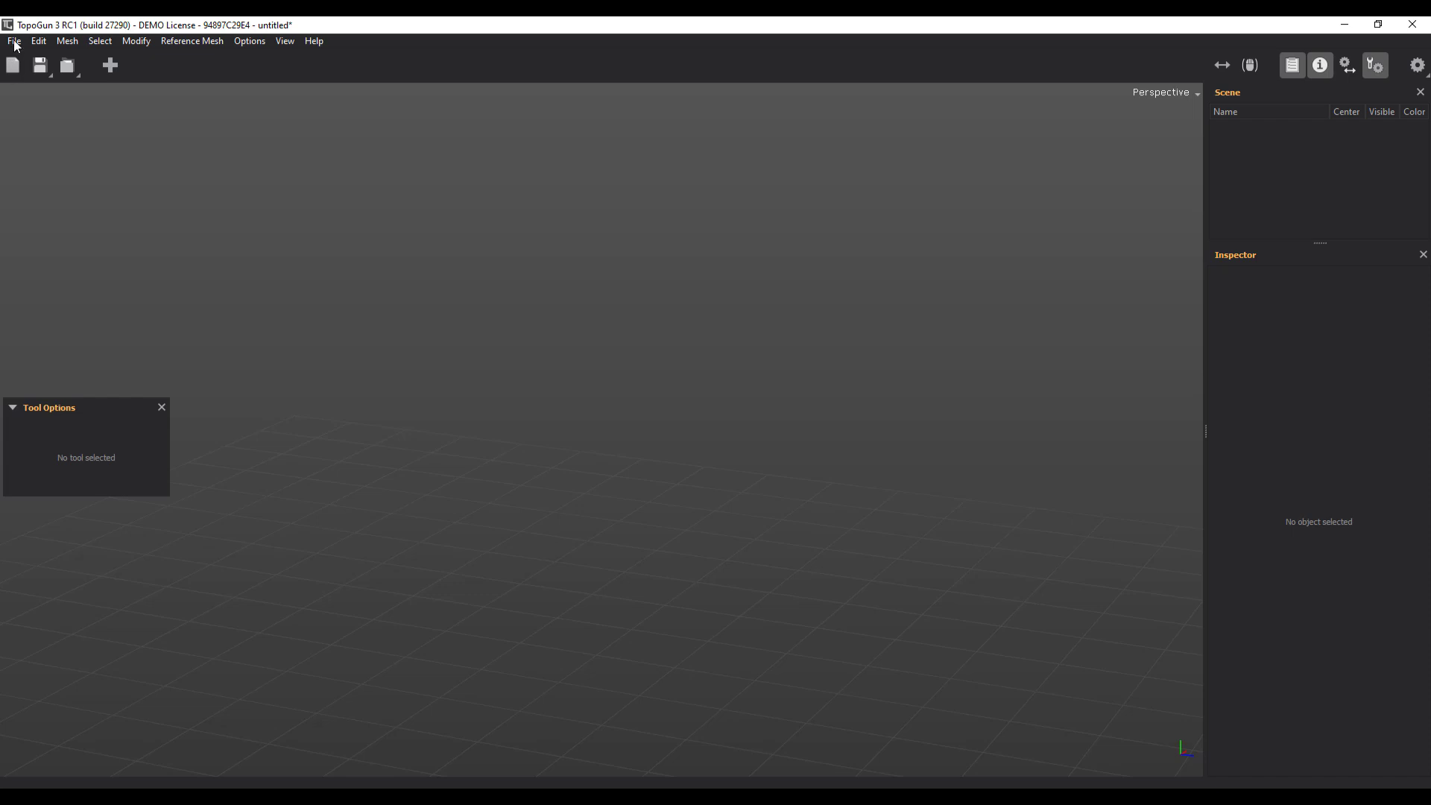
Step: Load the head OBJ file from the Models > Ak folder as the reference mesh and add a new empty mesh
click(14, 43)
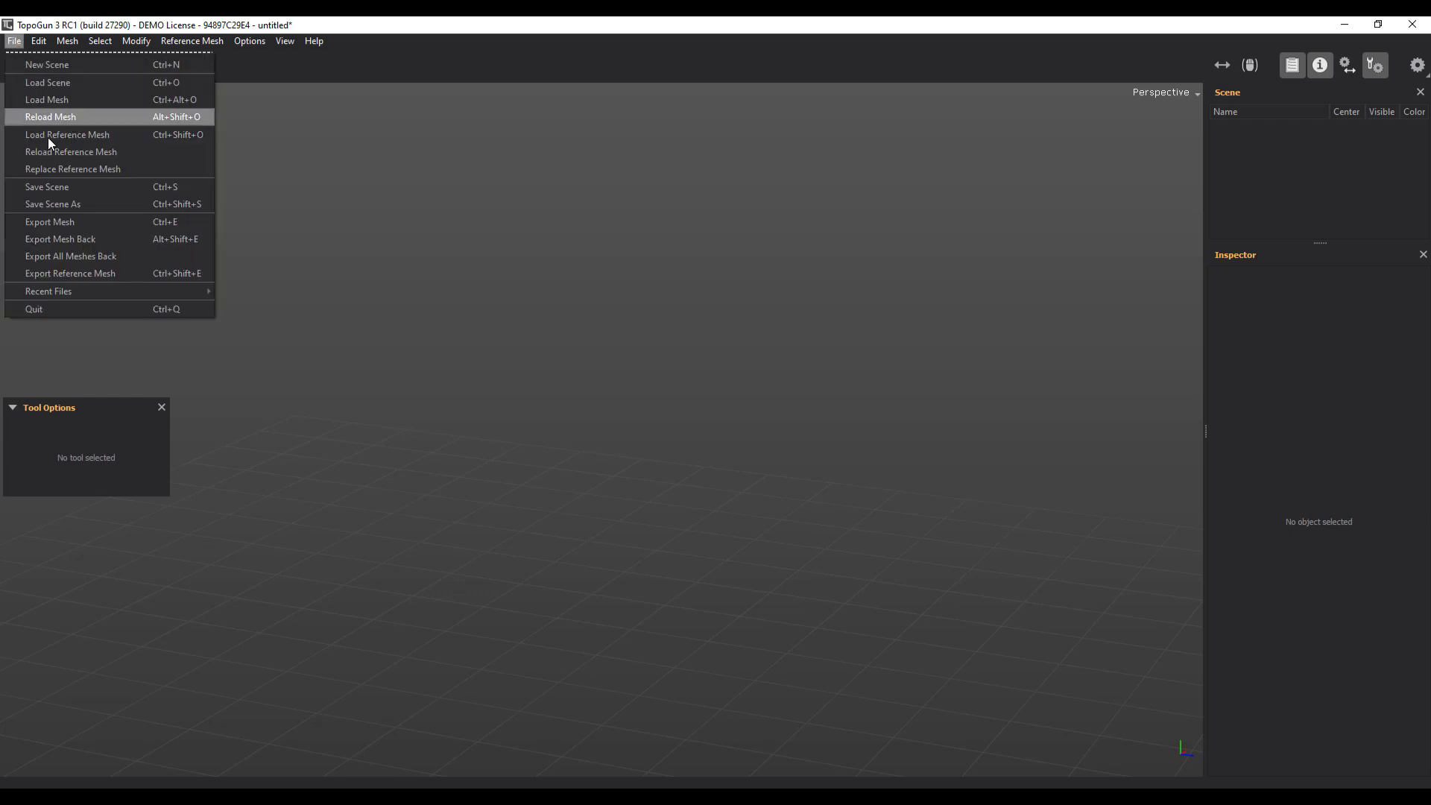
click(73, 135)
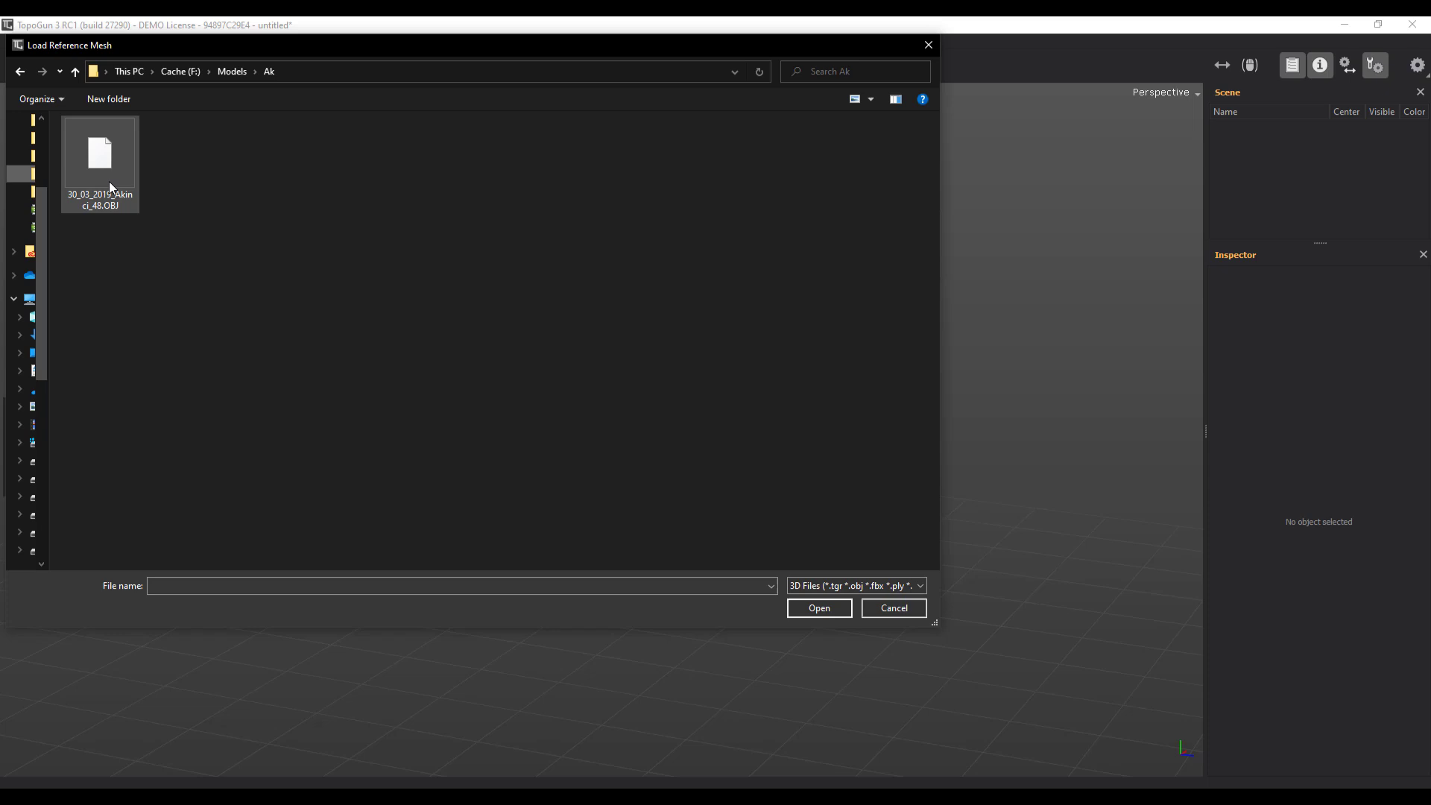
click(109, 181)
click(792, 611)
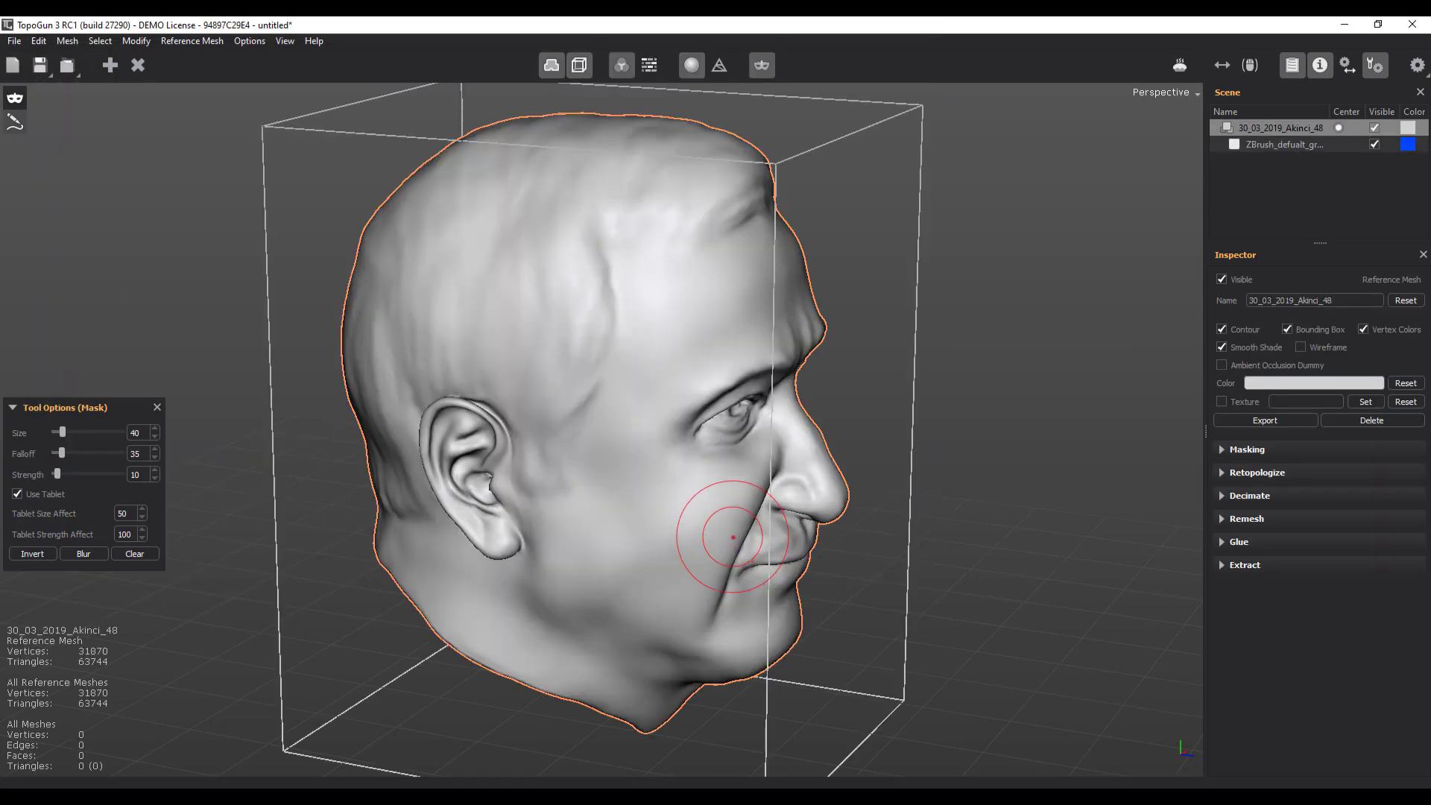
drag(412, 549, 373, 408)
click(109, 65)
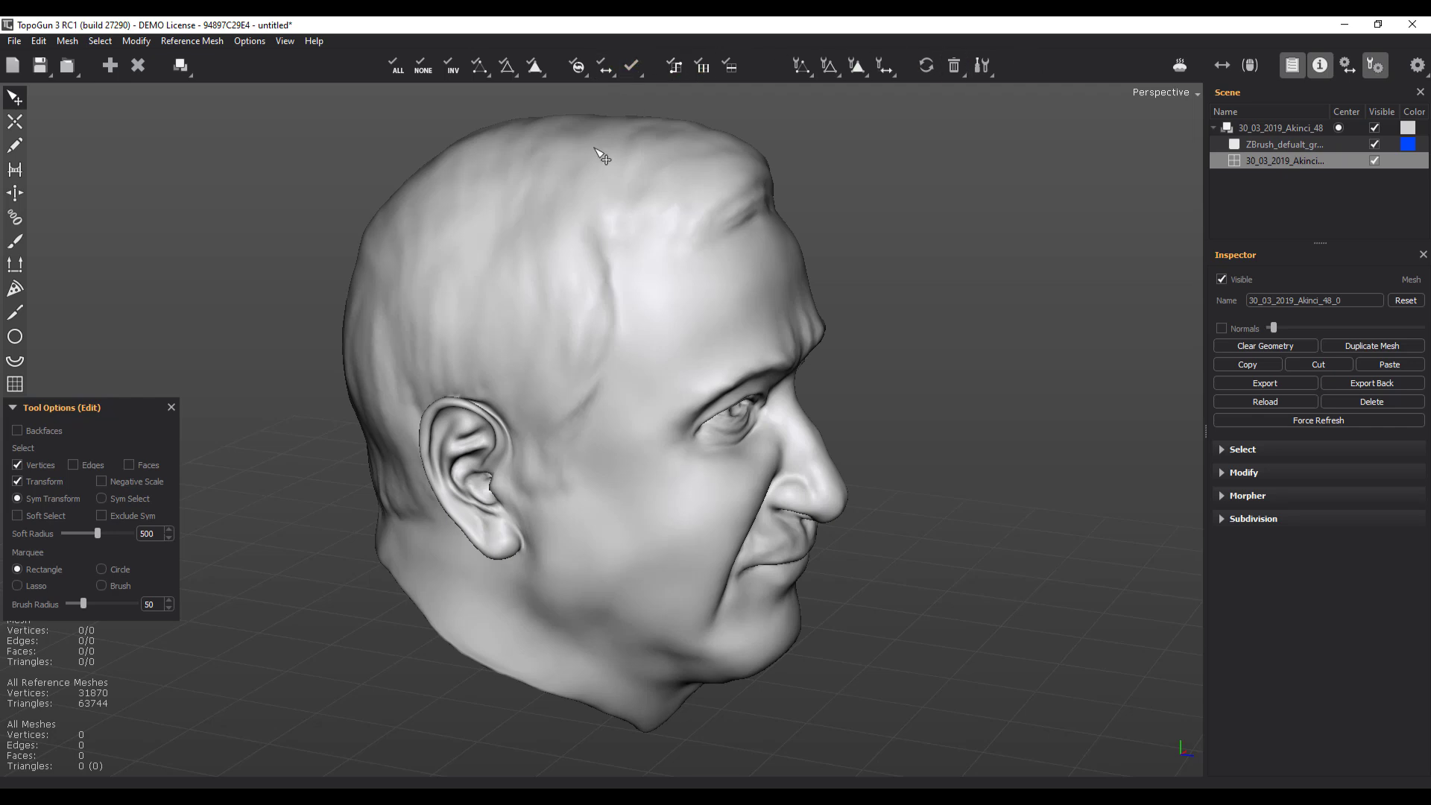
Step: Create a chain of eight connected vertices on the cheek, forming an outline left open on the side facing the ear
click(15, 123)
scroll(329, 329, up, 3)
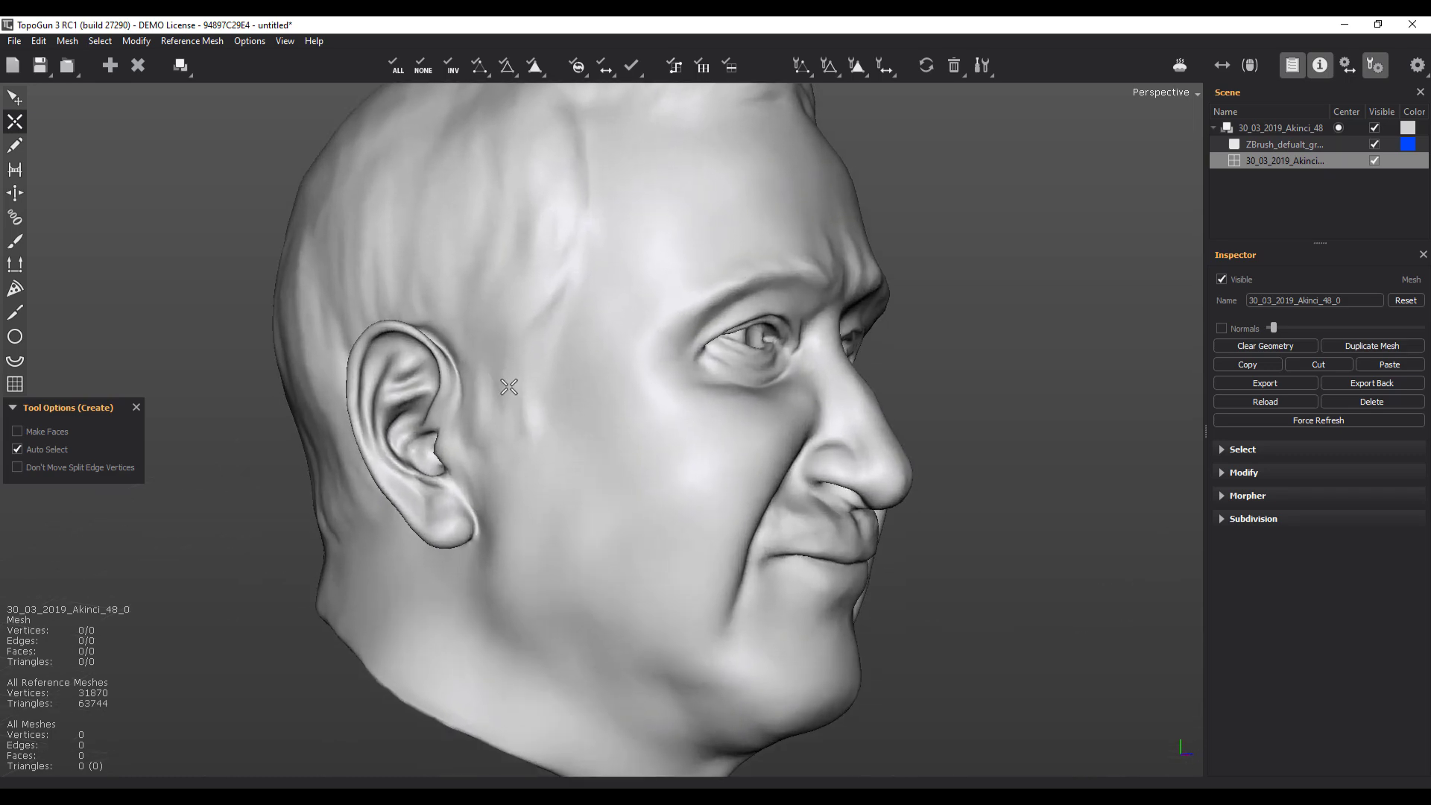
scroll(509, 387, up, 5)
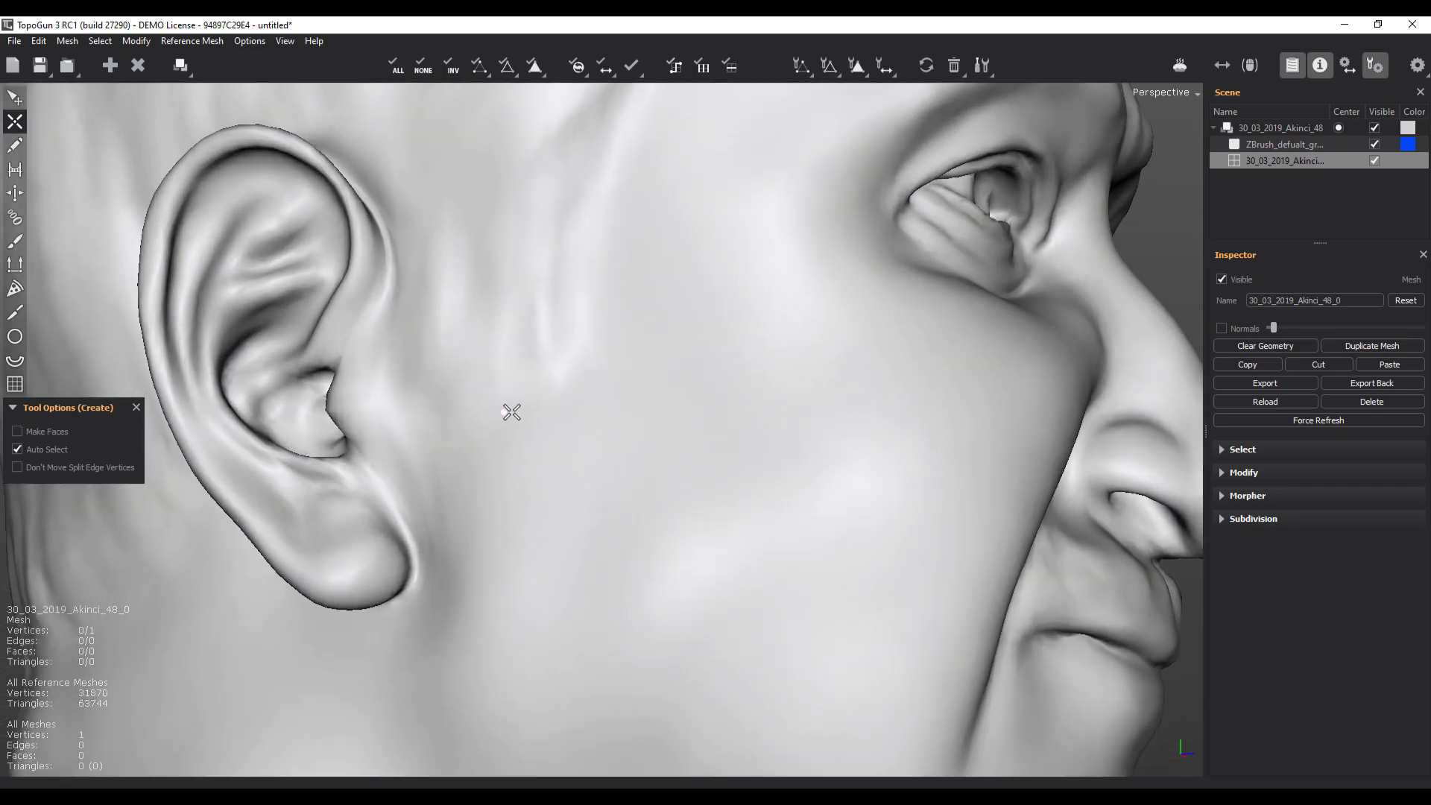
click(633, 382)
click(739, 354)
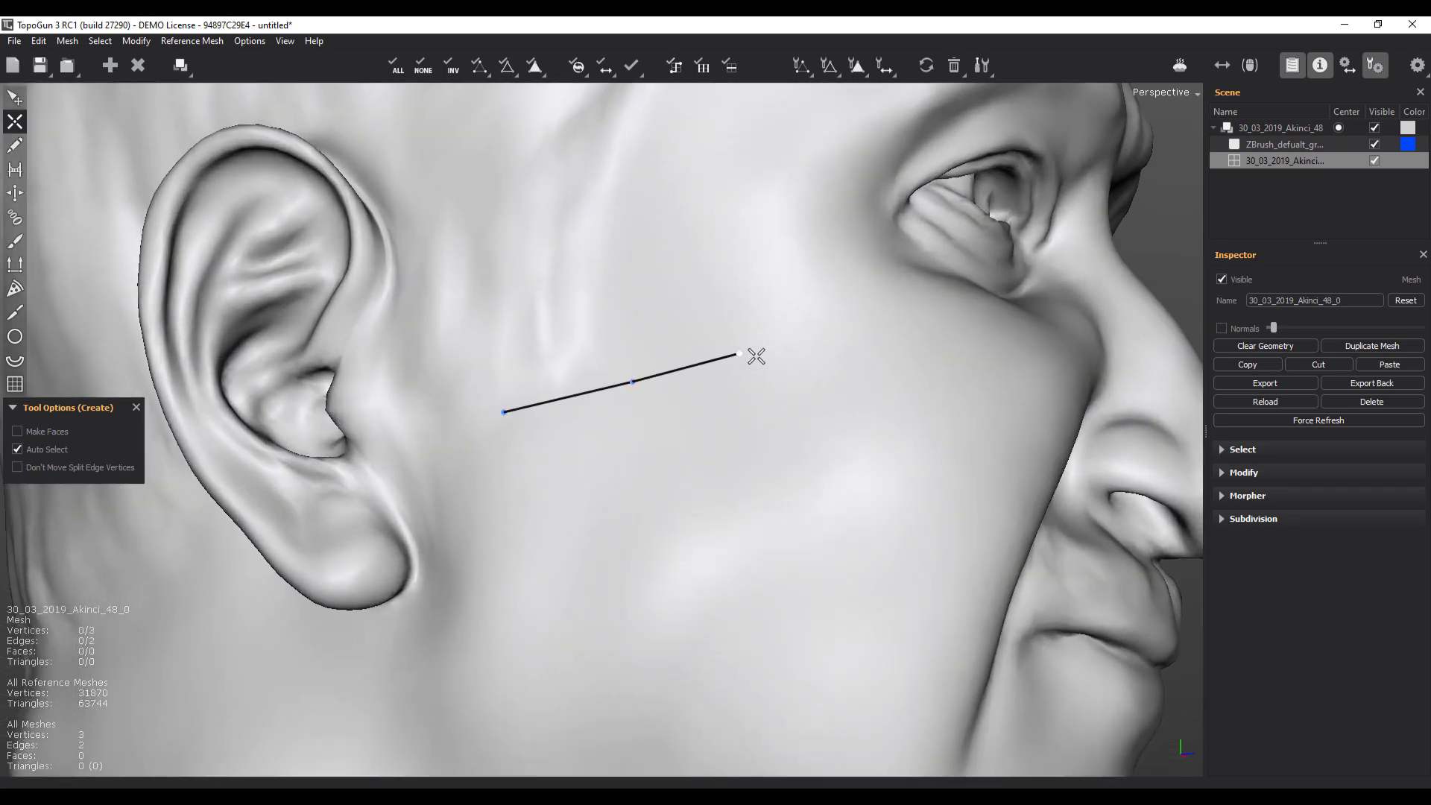
click(878, 337)
click(883, 501)
click(771, 503)
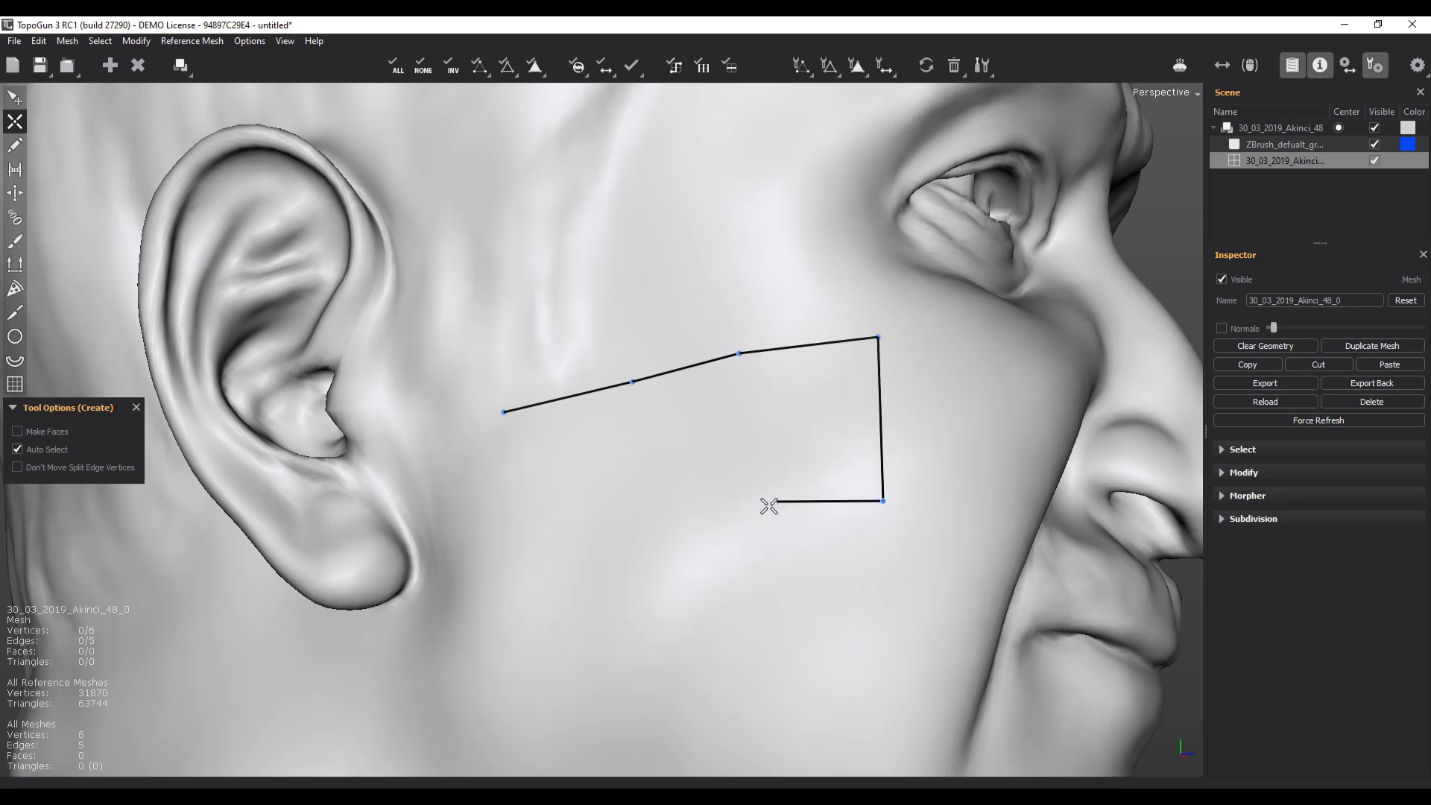
click(639, 526)
click(522, 539)
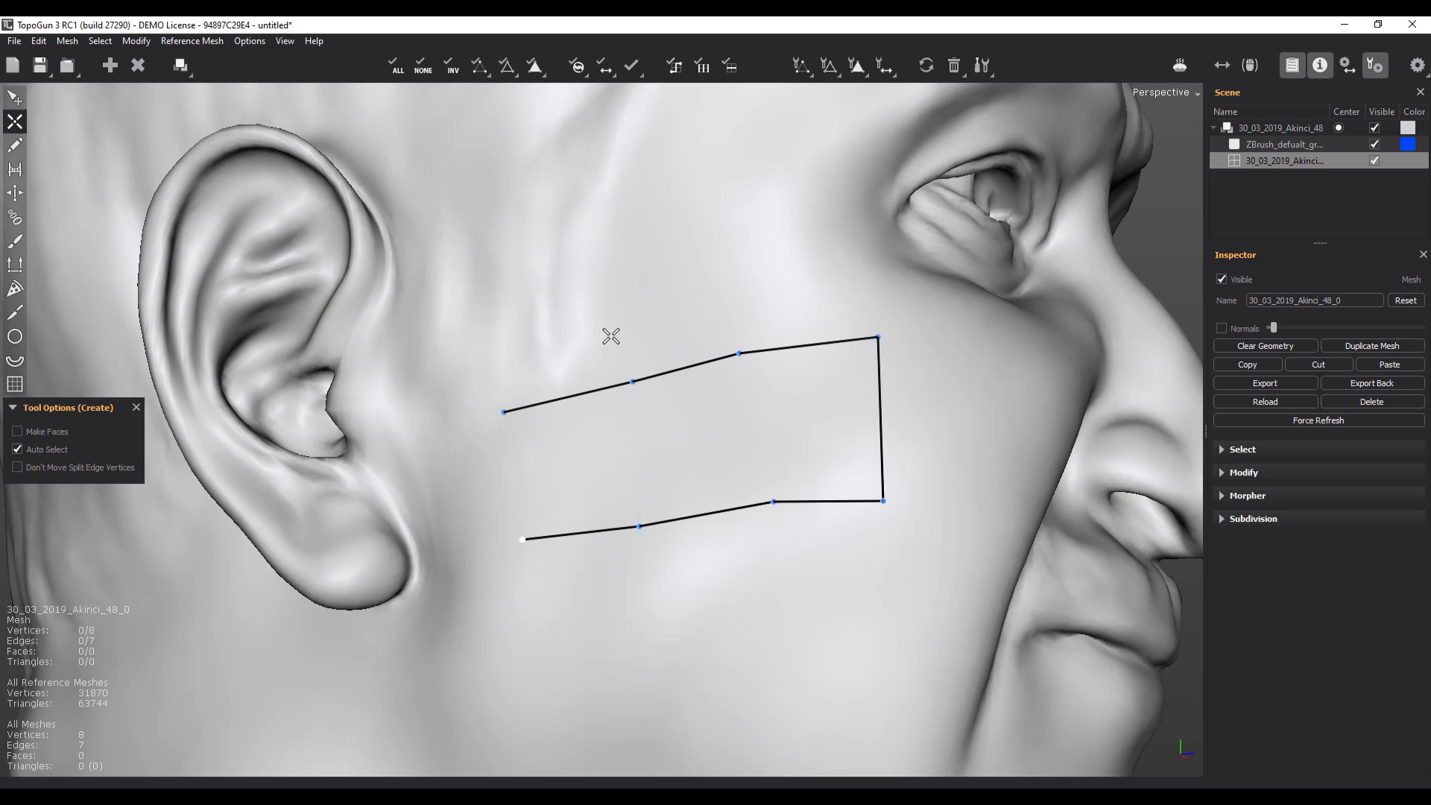
Step: Bridge the upper and lower edges of the cheek outline into three quad faces
click(14, 169)
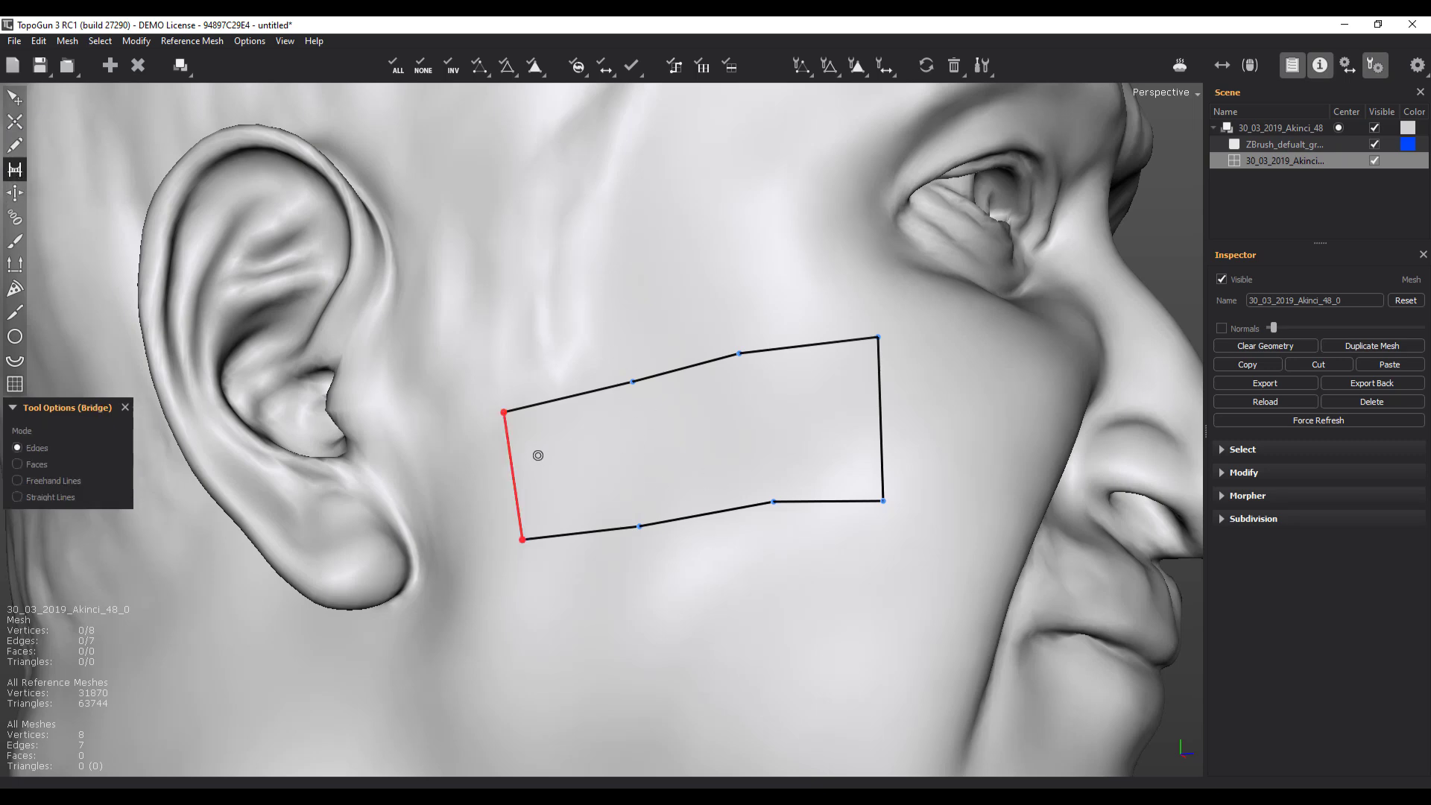
click(538, 455)
click(671, 446)
click(747, 416)
alt+drag(735, 498, 670, 499)
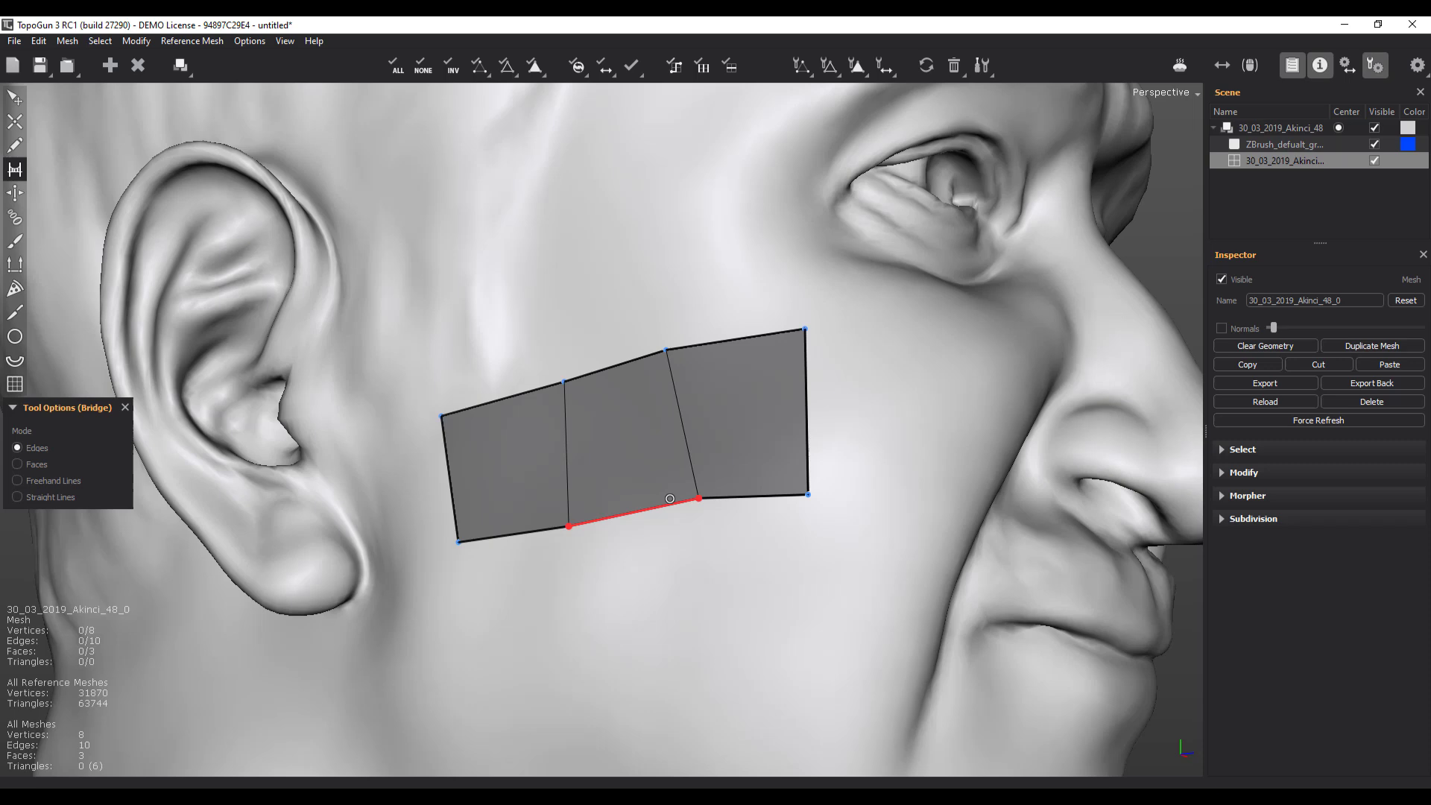
Step: Cut the face strip lengthwise through its middle and cut the column nearest the ear from upper to lower edge
click(12, 316)
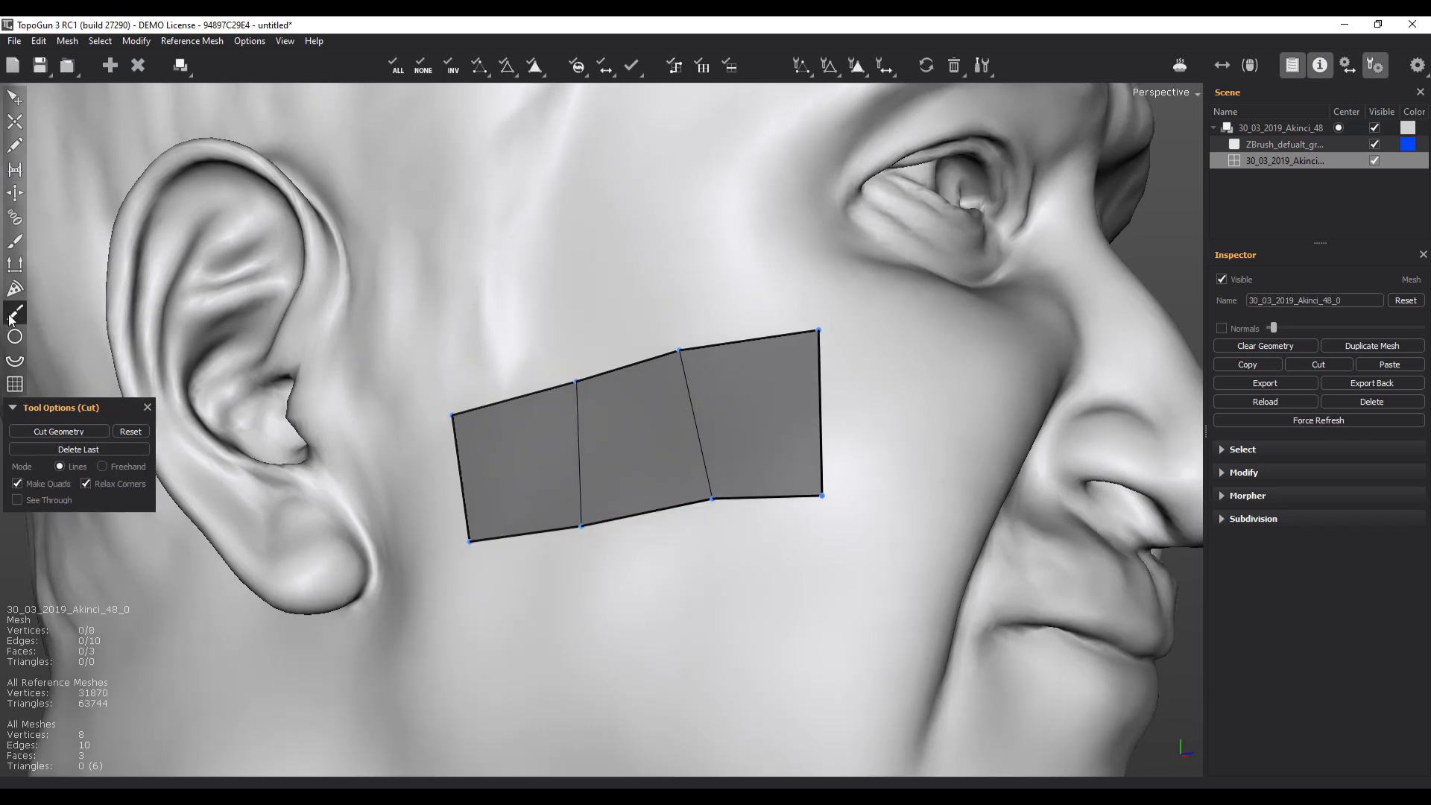
click(820, 411)
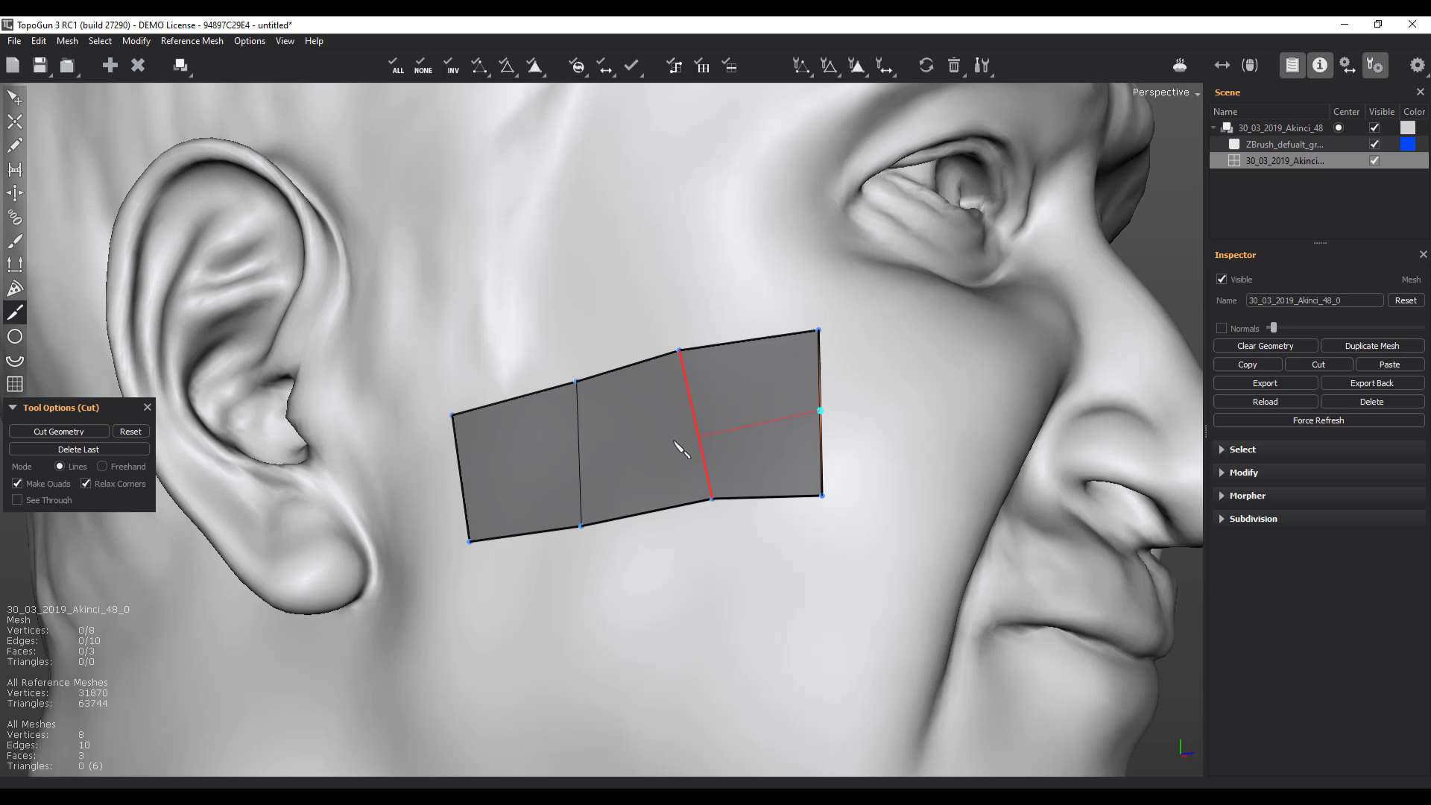
click(461, 474)
right_click(447, 470)
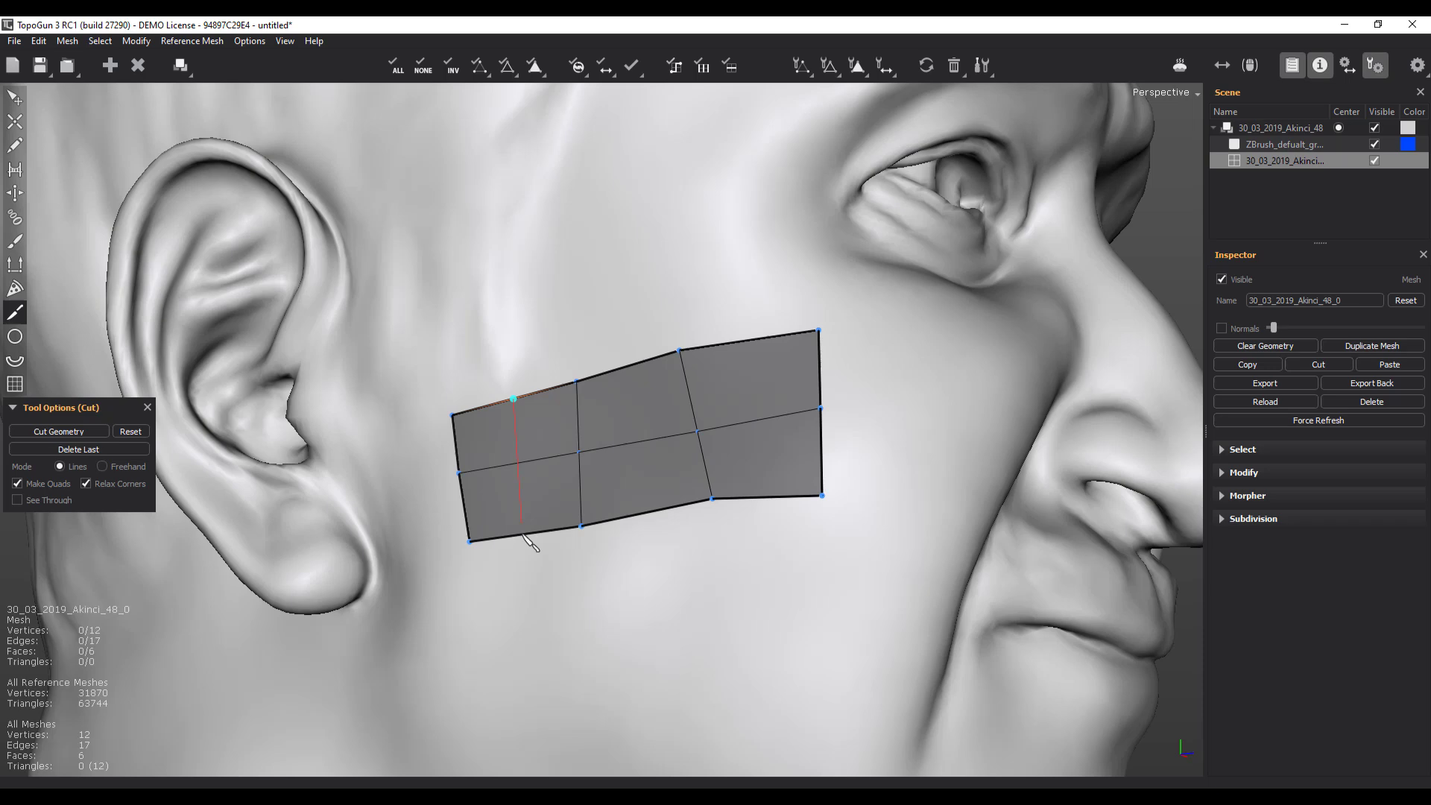
click(525, 534)
right_click(526, 534)
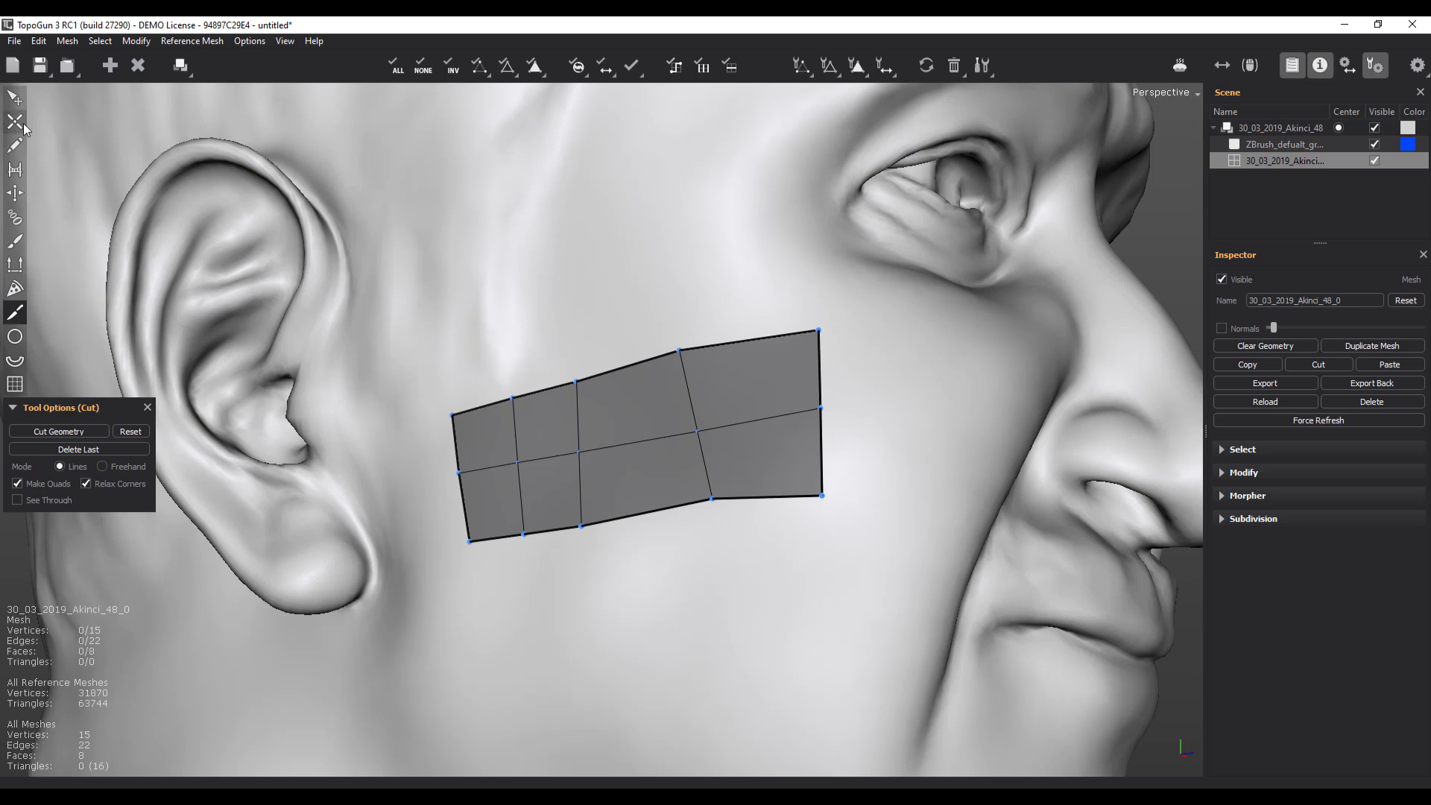
Step: Extrude two lower border edges downward, one beneath the column nearest the nose and one beneath the second column from the ear
click(14, 100)
key(e)
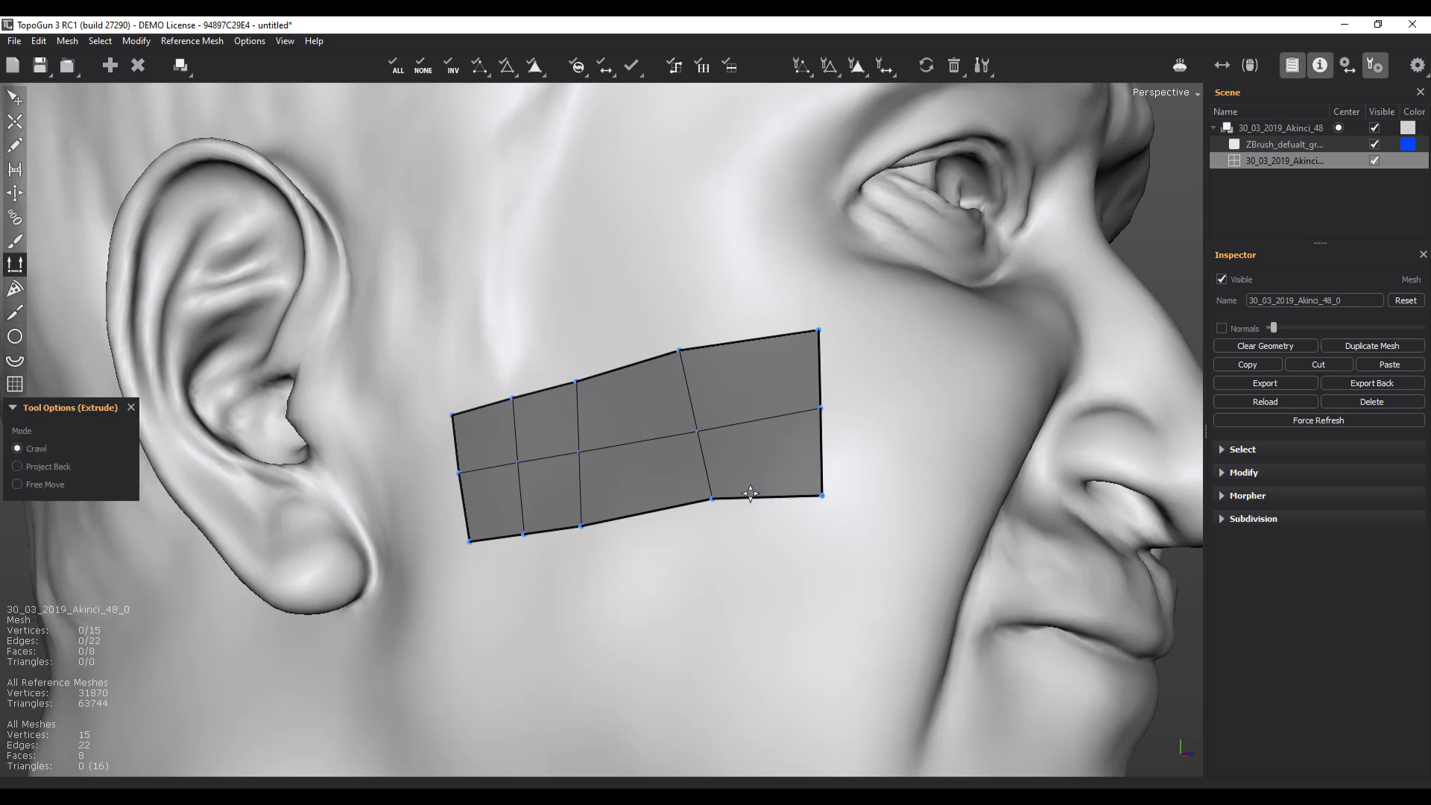
click(761, 497)
drag(773, 568, 779, 721)
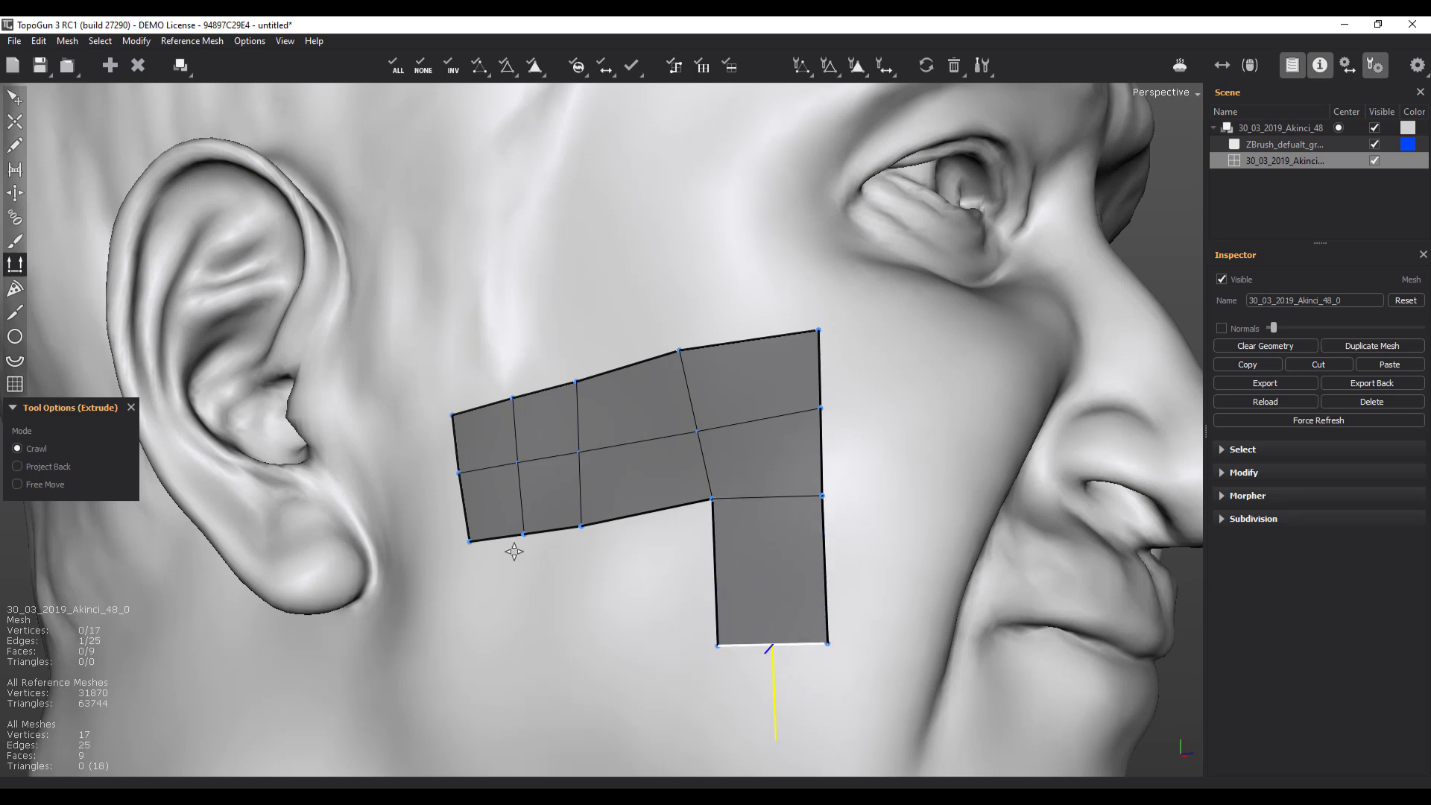
drag(551, 530, 570, 646)
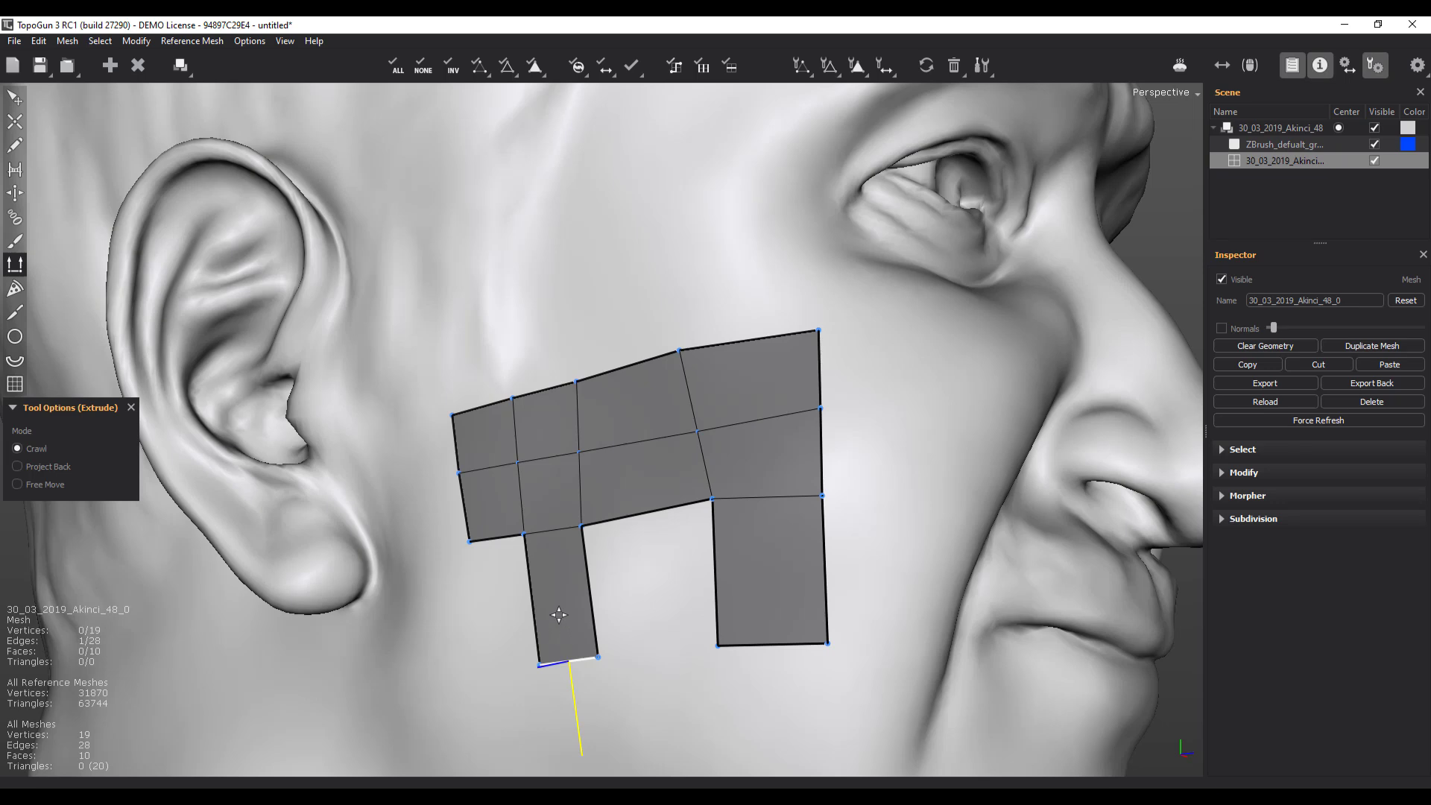
Step: Bridge the gap between the two extruded faces, and fill the lower corner nearest the ear using a new vertex
key(b)
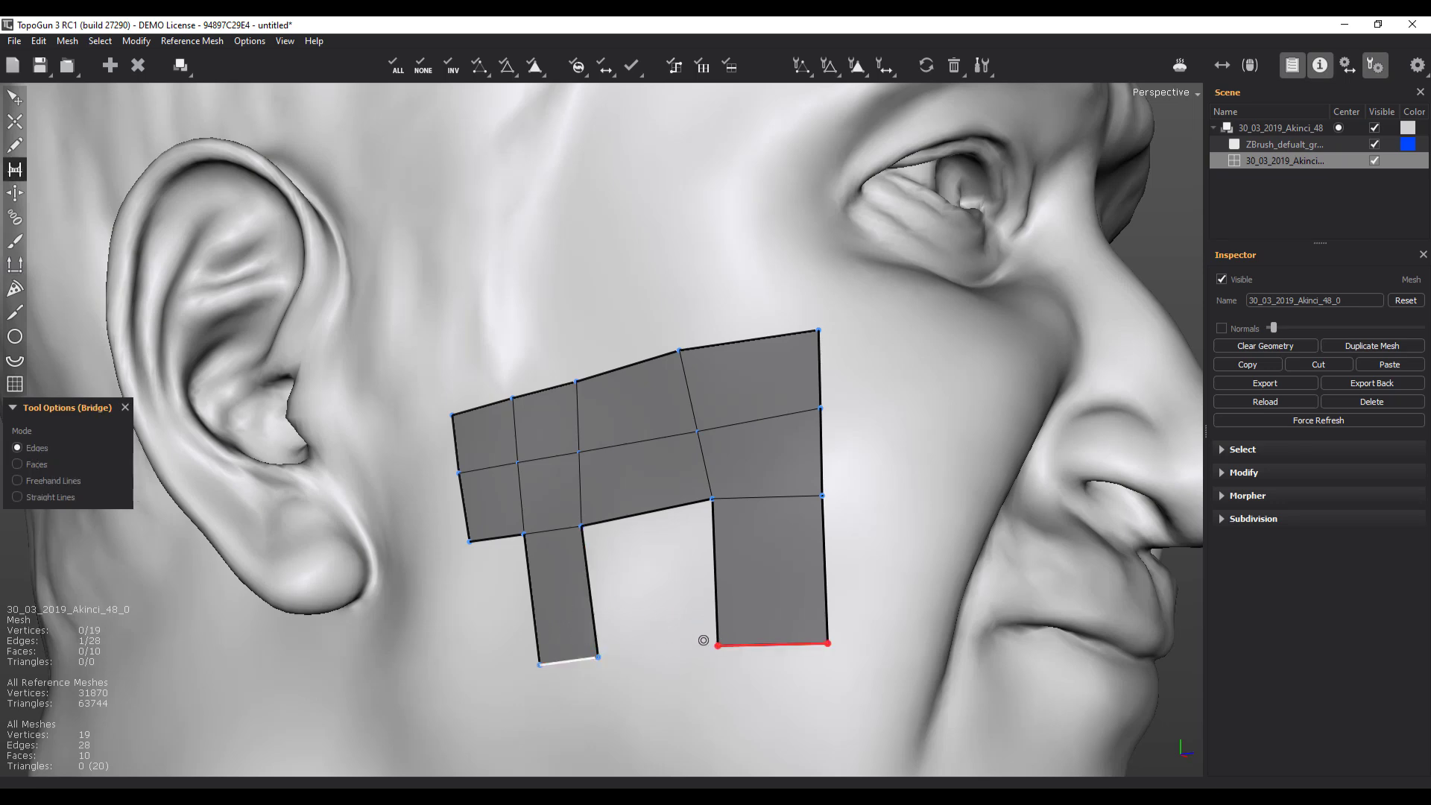
click(671, 642)
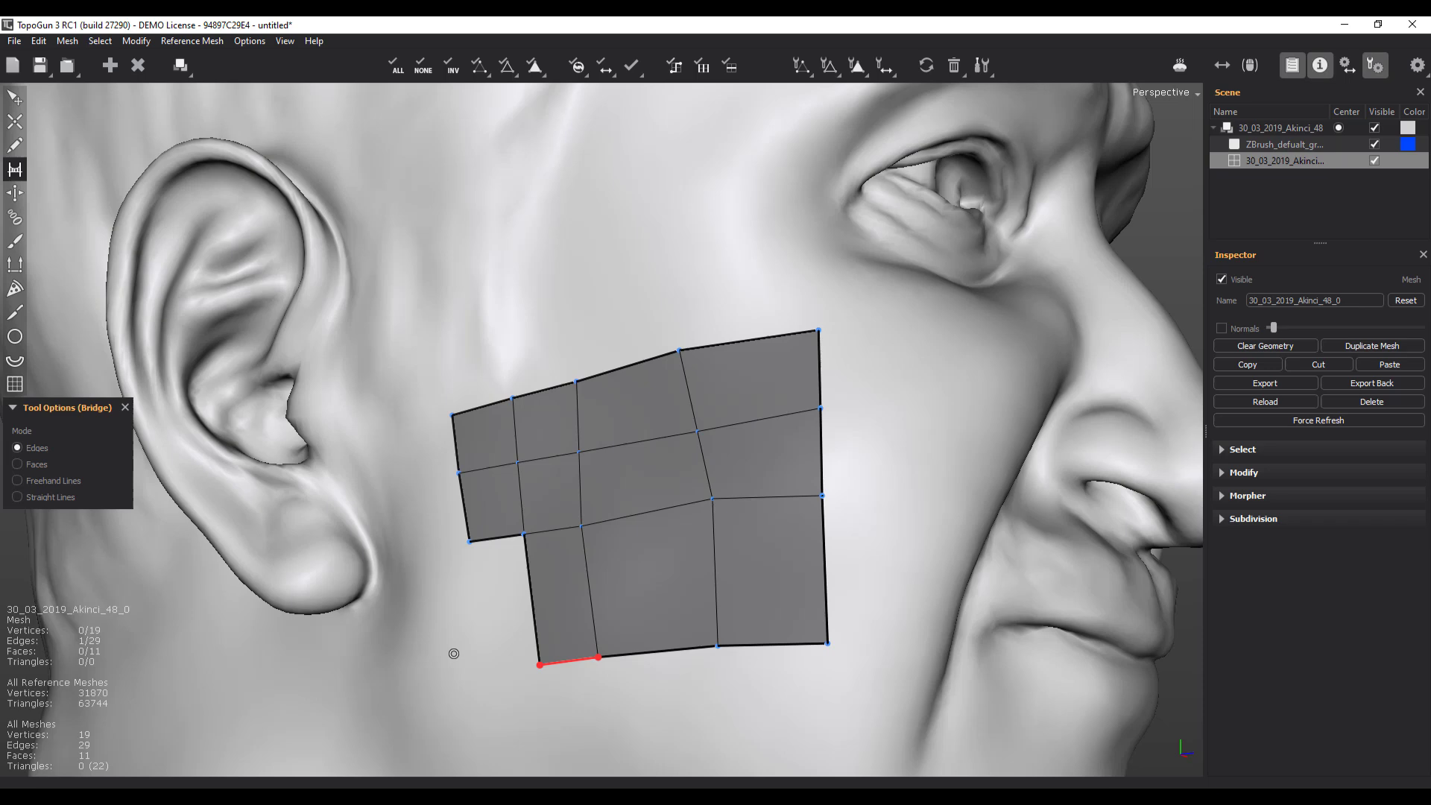
key(c)
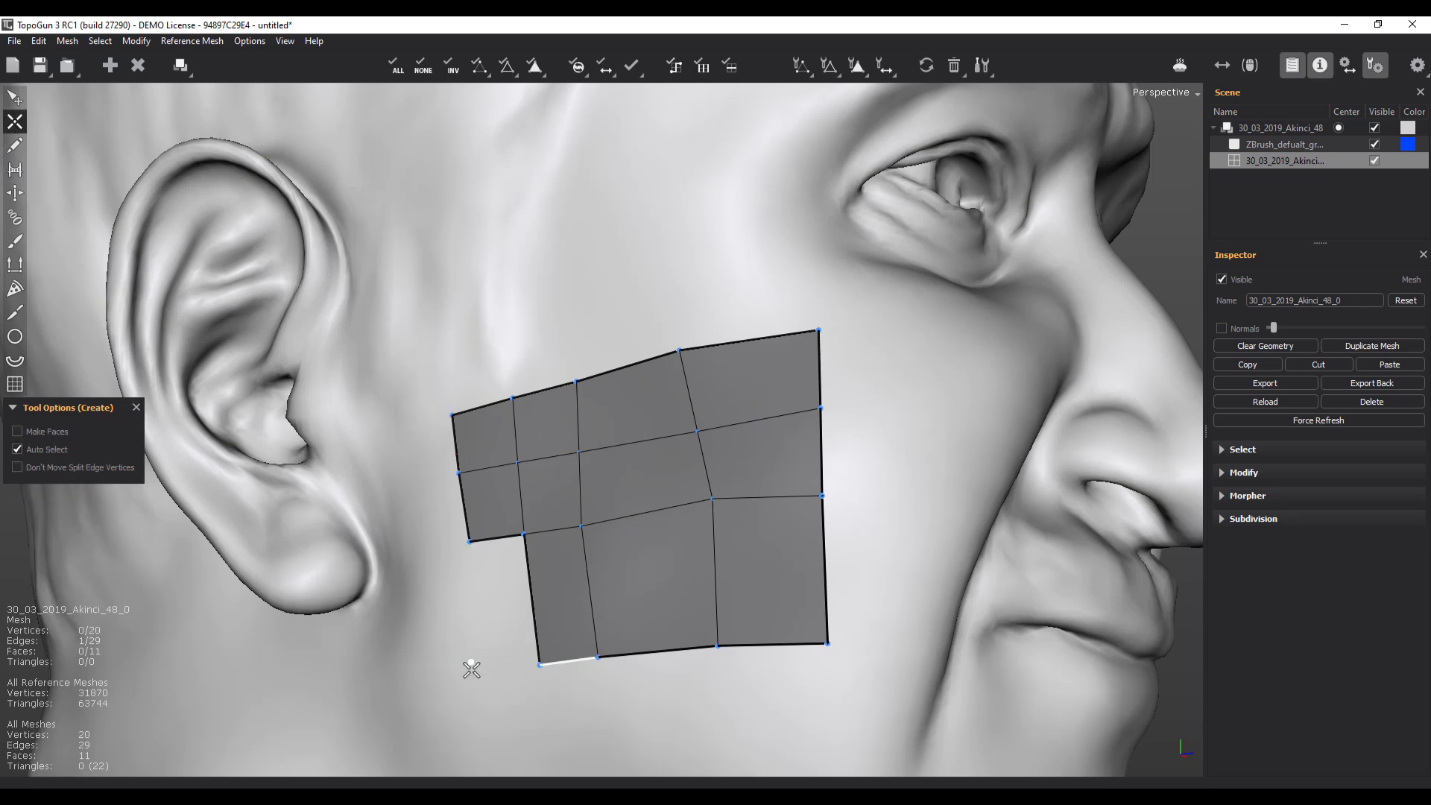
key(b)
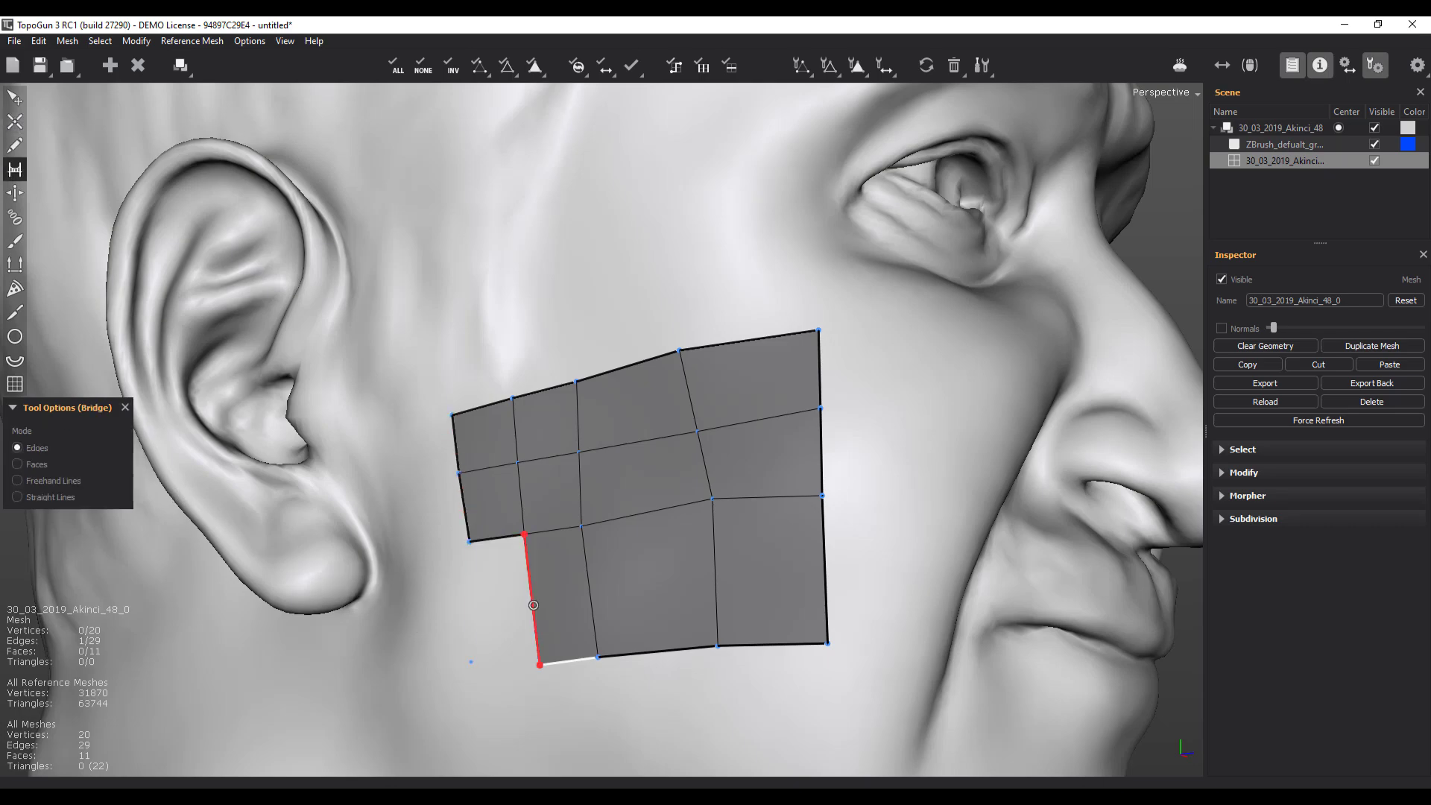
click(521, 663)
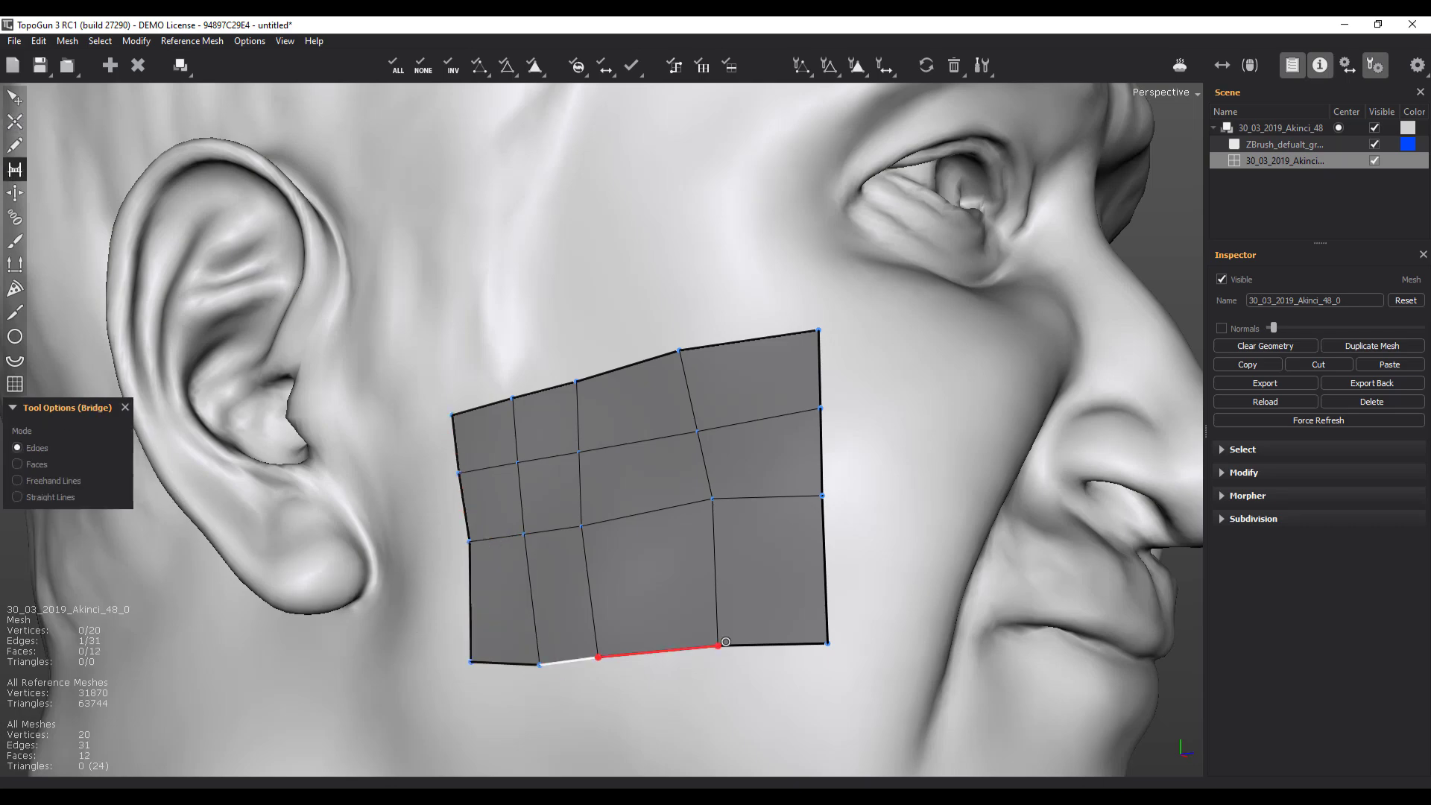
Step: On the opposite cheek, draw two roughly vertical curves, one from below the eye and one running down in front of the ear
alt+drag(602, 583, 561, 509)
middle_drag(560, 509, 651, 600)
scroll(651, 600, down, 3)
scroll(651, 600, up, 2)
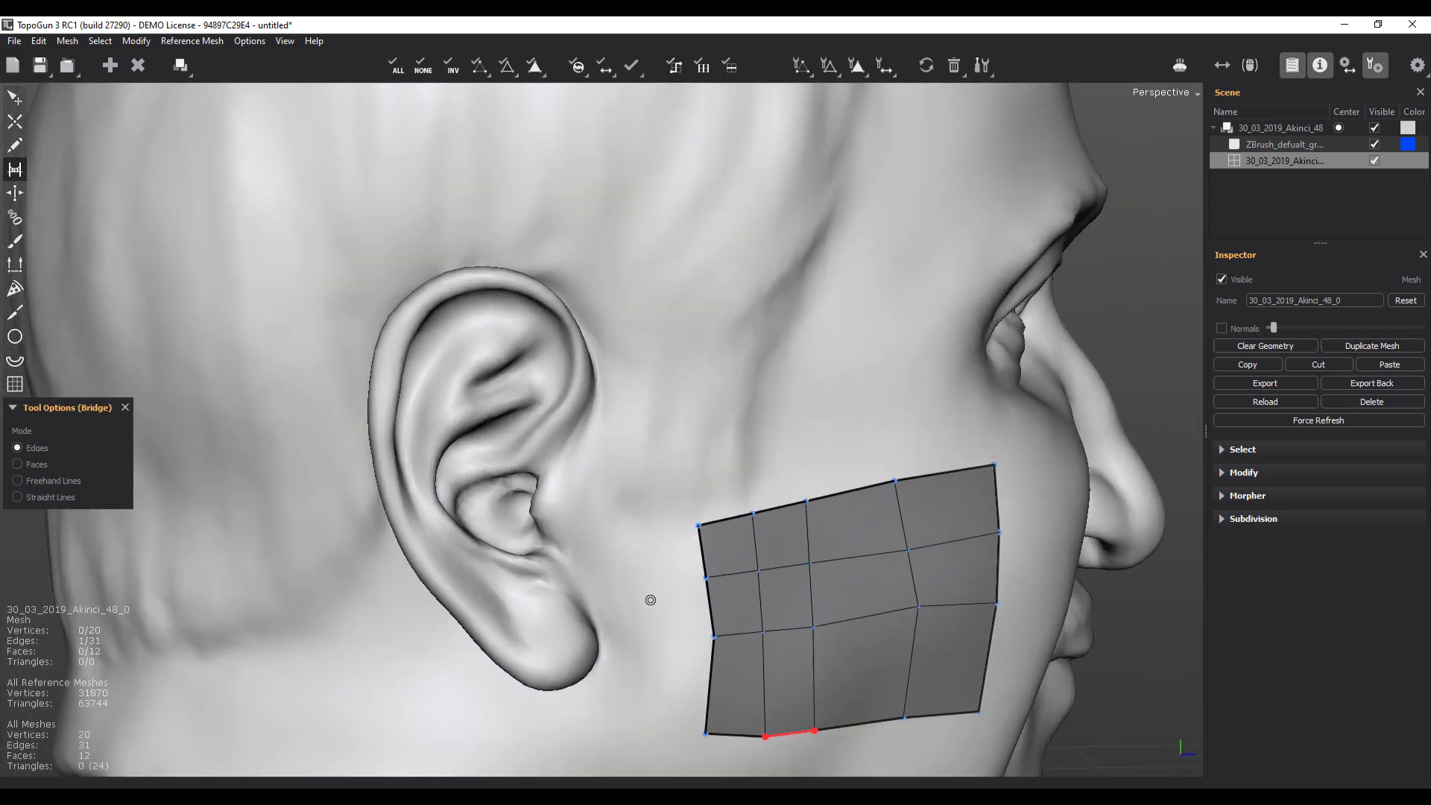
middle_drag(786, 425, 444, 440)
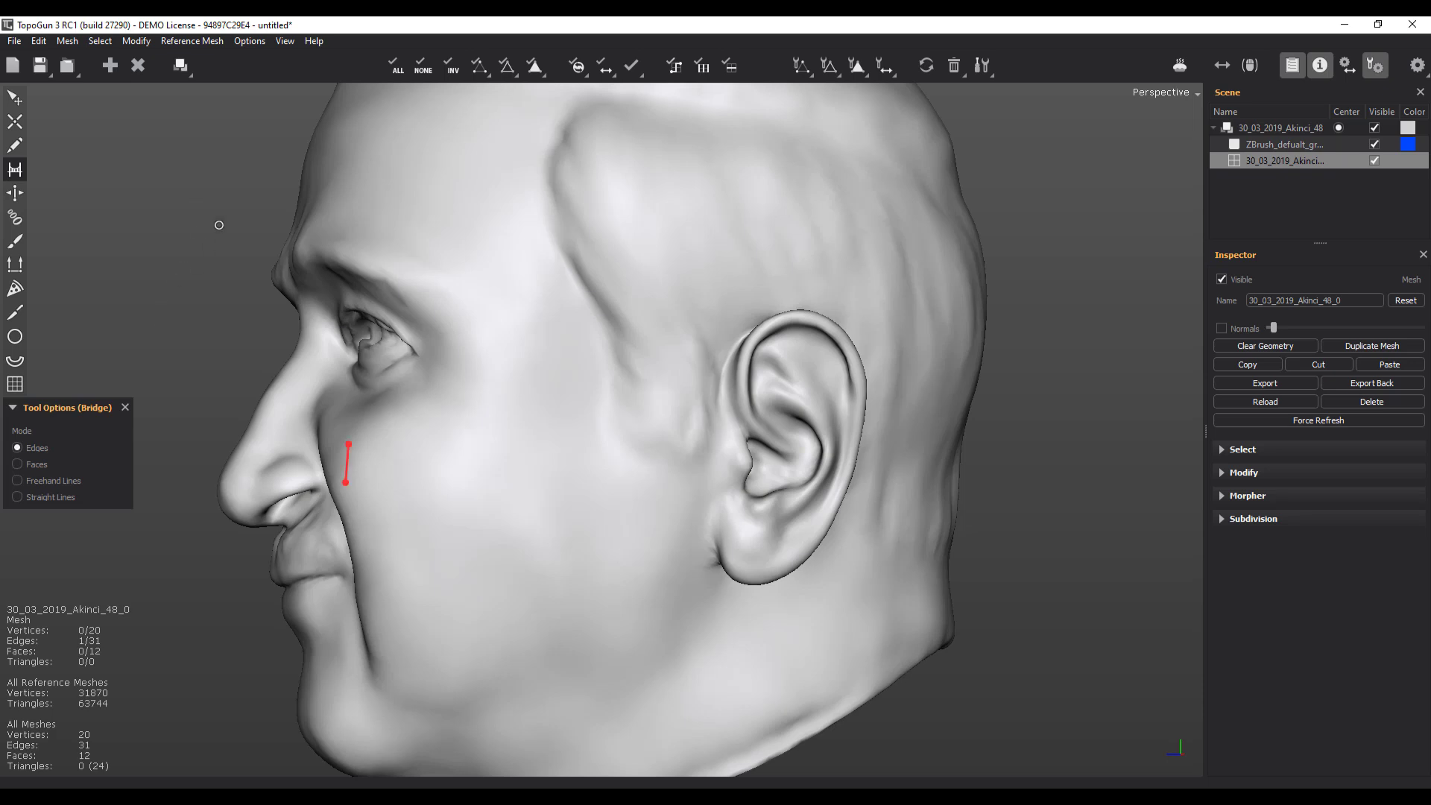
middle_drag(219, 225, 213, 264)
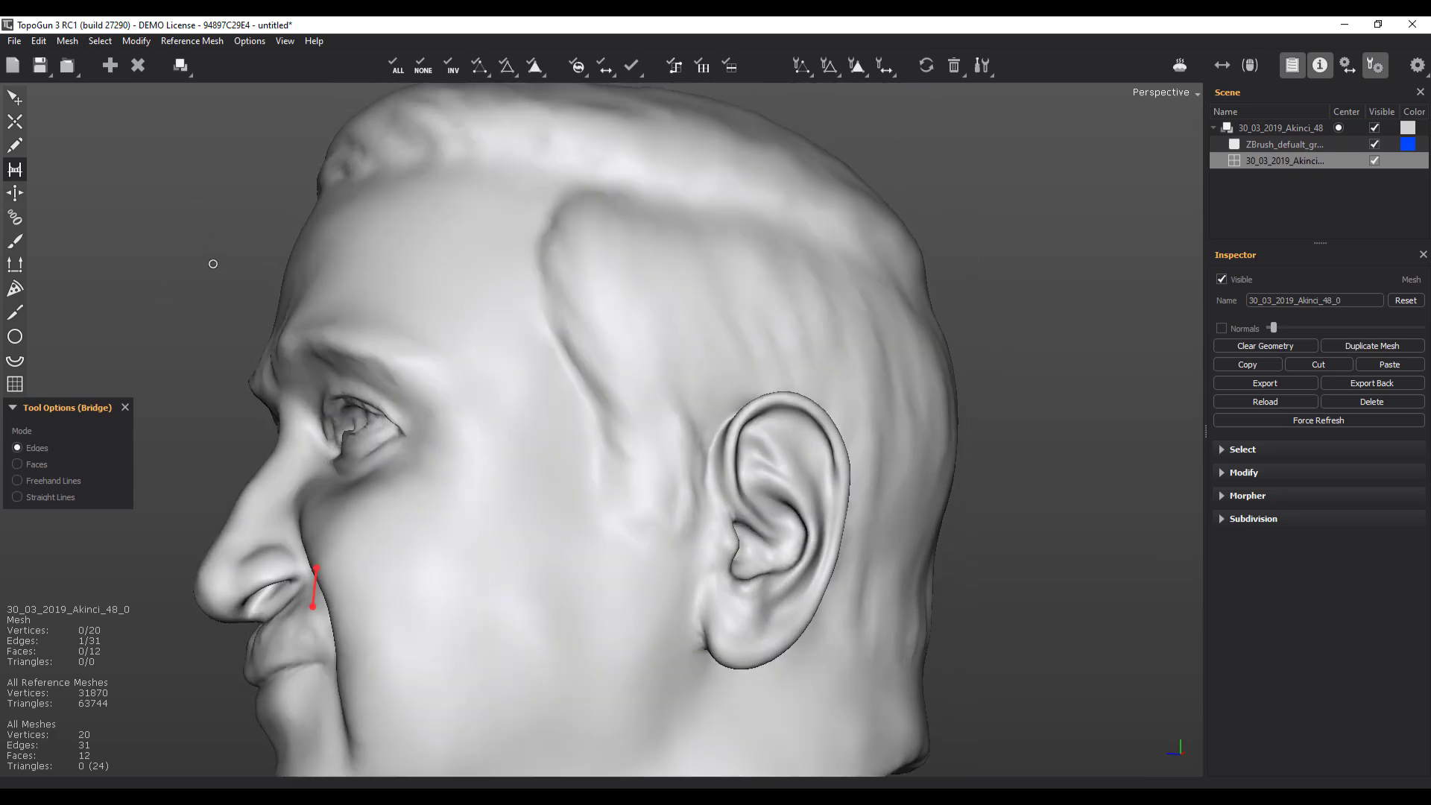
click(15, 145)
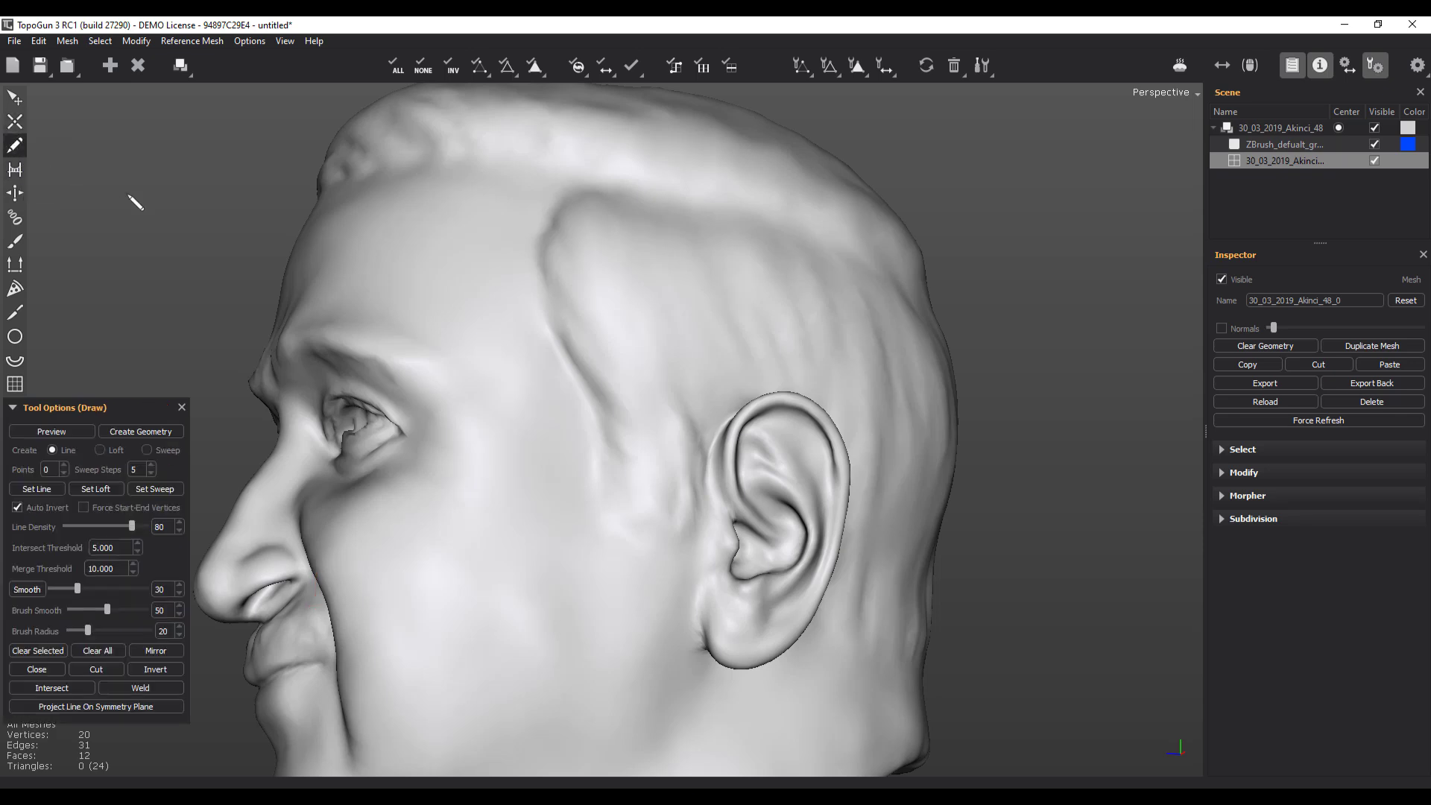
key(alt)
alt+right_drag(1047, 398, 1132, 420)
alt+drag(1133, 420, 1091, 429)
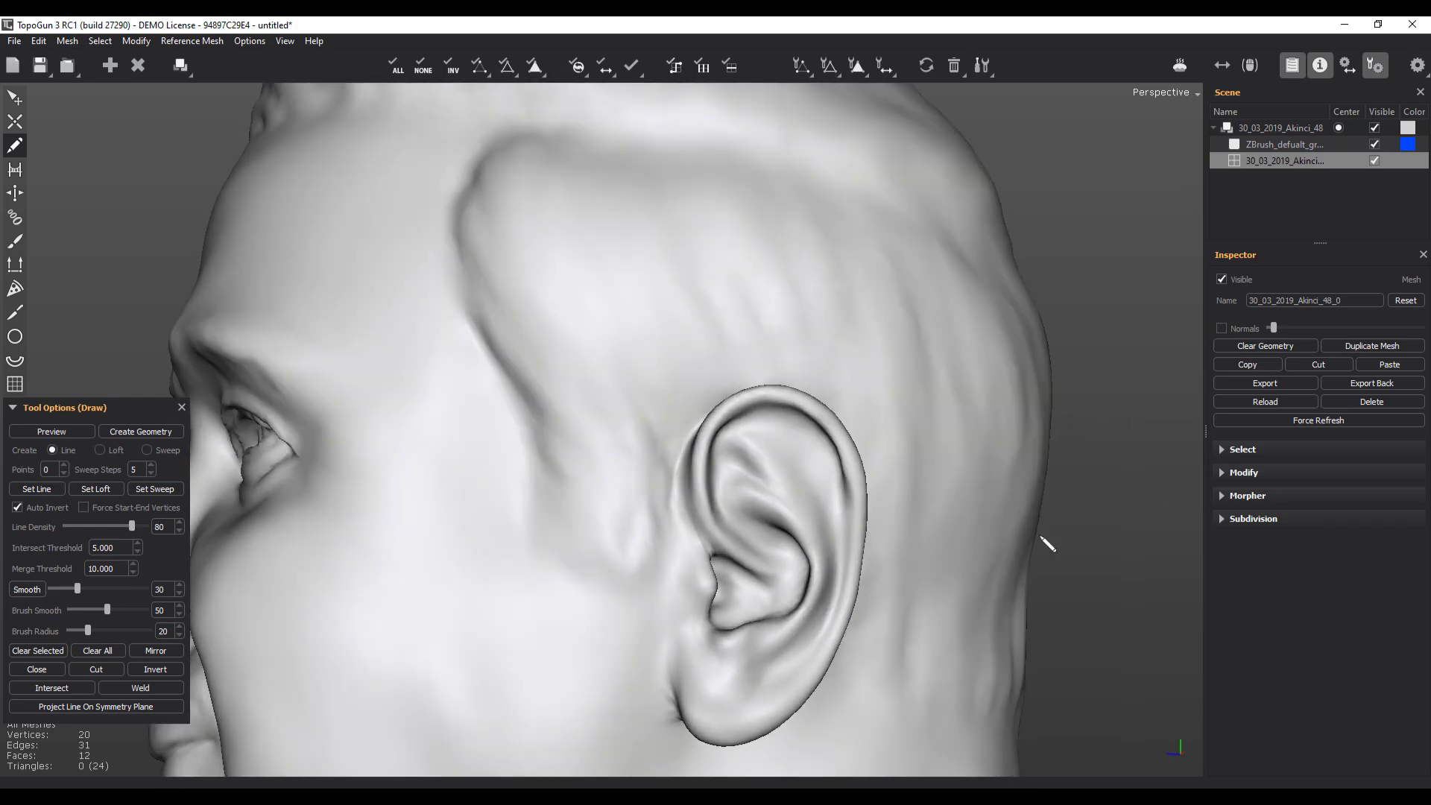
alt+middle_drag(796, 583, 901, 365)
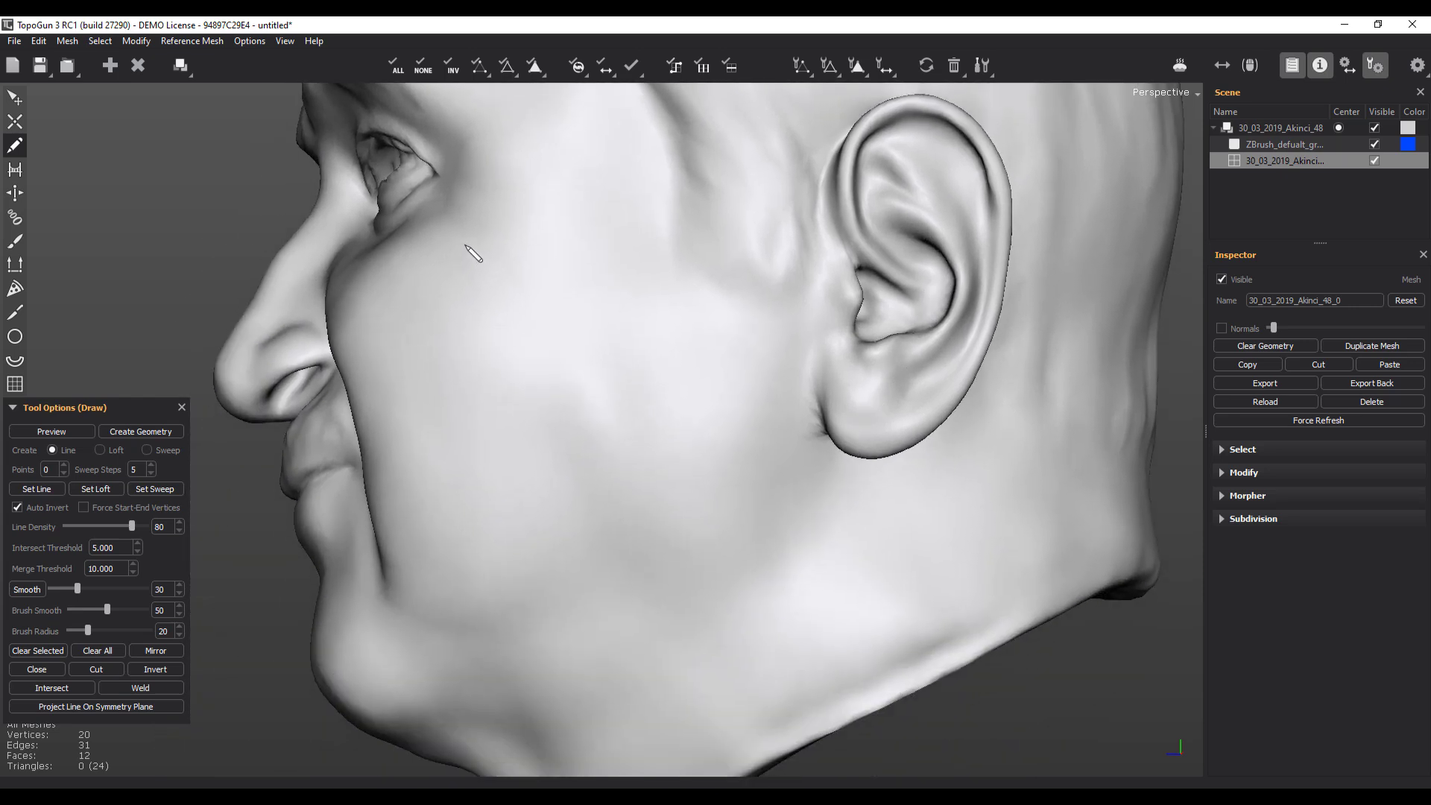
mouse_move(465, 246)
mouse_down()
mouse_move(431, 391)
mouse_move(484, 551)
mouse_move(518, 588)
mouse_up()
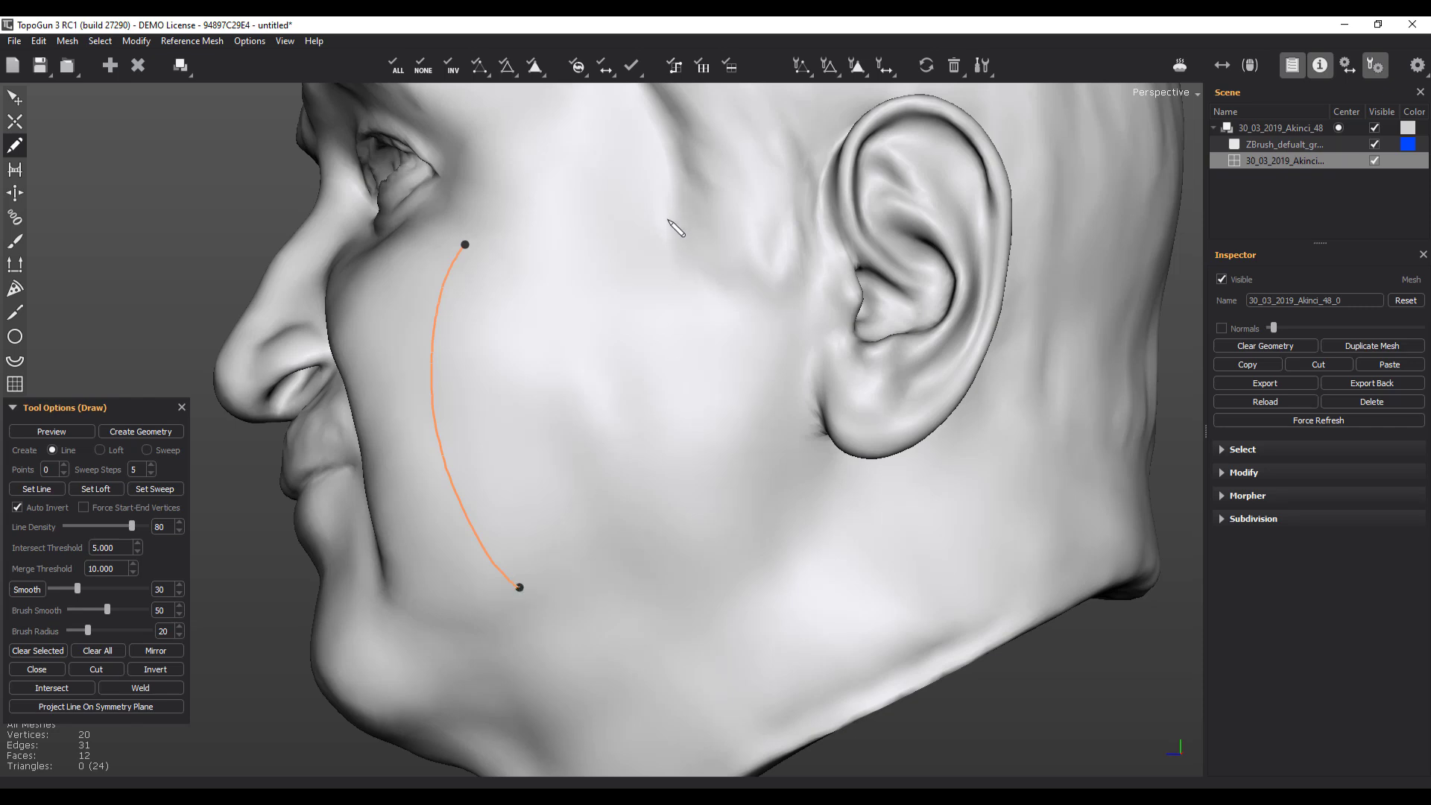
mouse_move(668, 222)
mouse_down()
mouse_move(682, 283)
mouse_move(787, 317)
mouse_move(826, 436)
mouse_move(815, 574)
mouse_up()
Step: Draw four roughly horizontal lines across the cheek, spaced from eye level to the jaw and crossing both vertical curves
drag(404, 295, 788, 216)
drag(407, 425, 765, 272)
drag(449, 537, 847, 316)
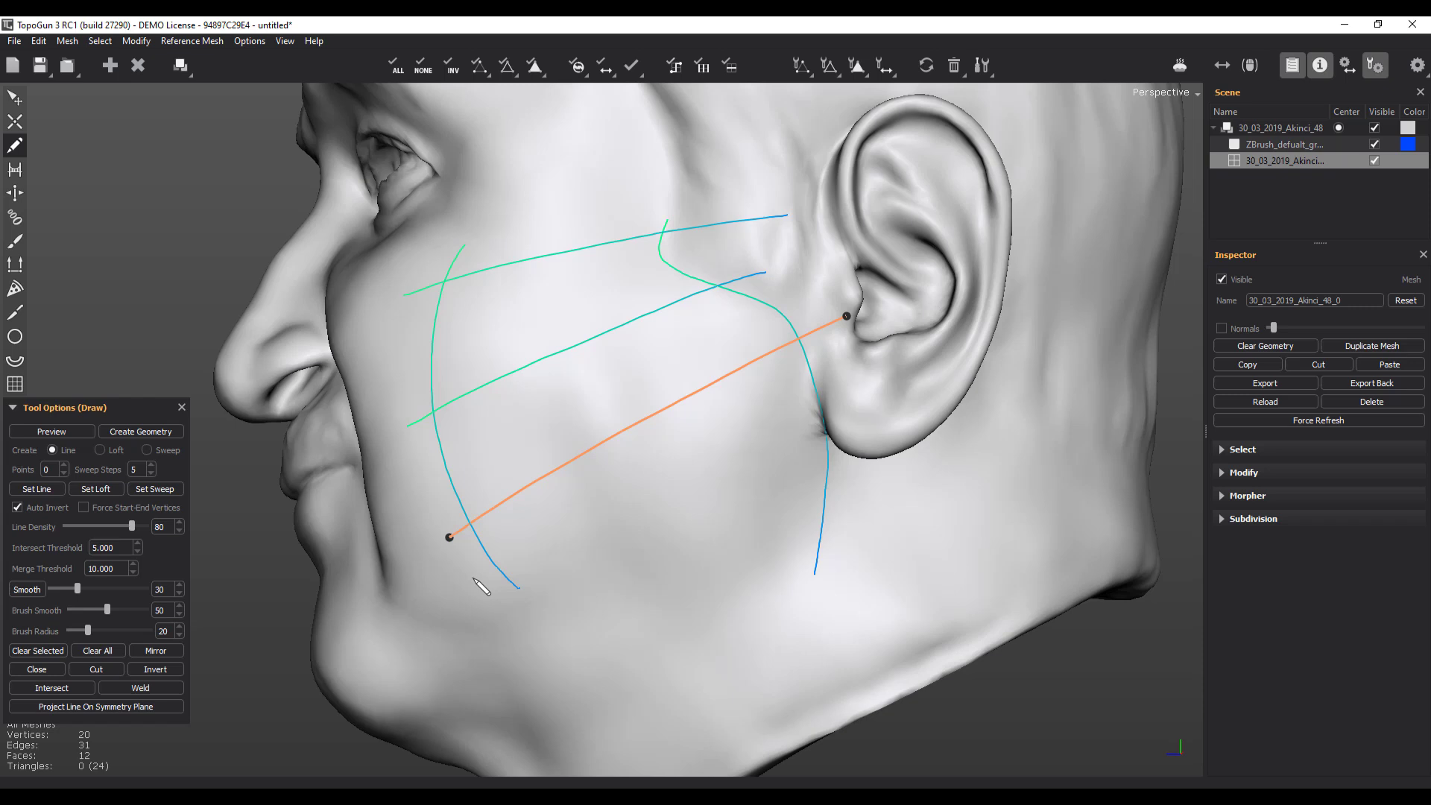
mouse_move(476, 572)
mouse_down()
mouse_move(656, 533)
mouse_move(908, 520)
mouse_up()
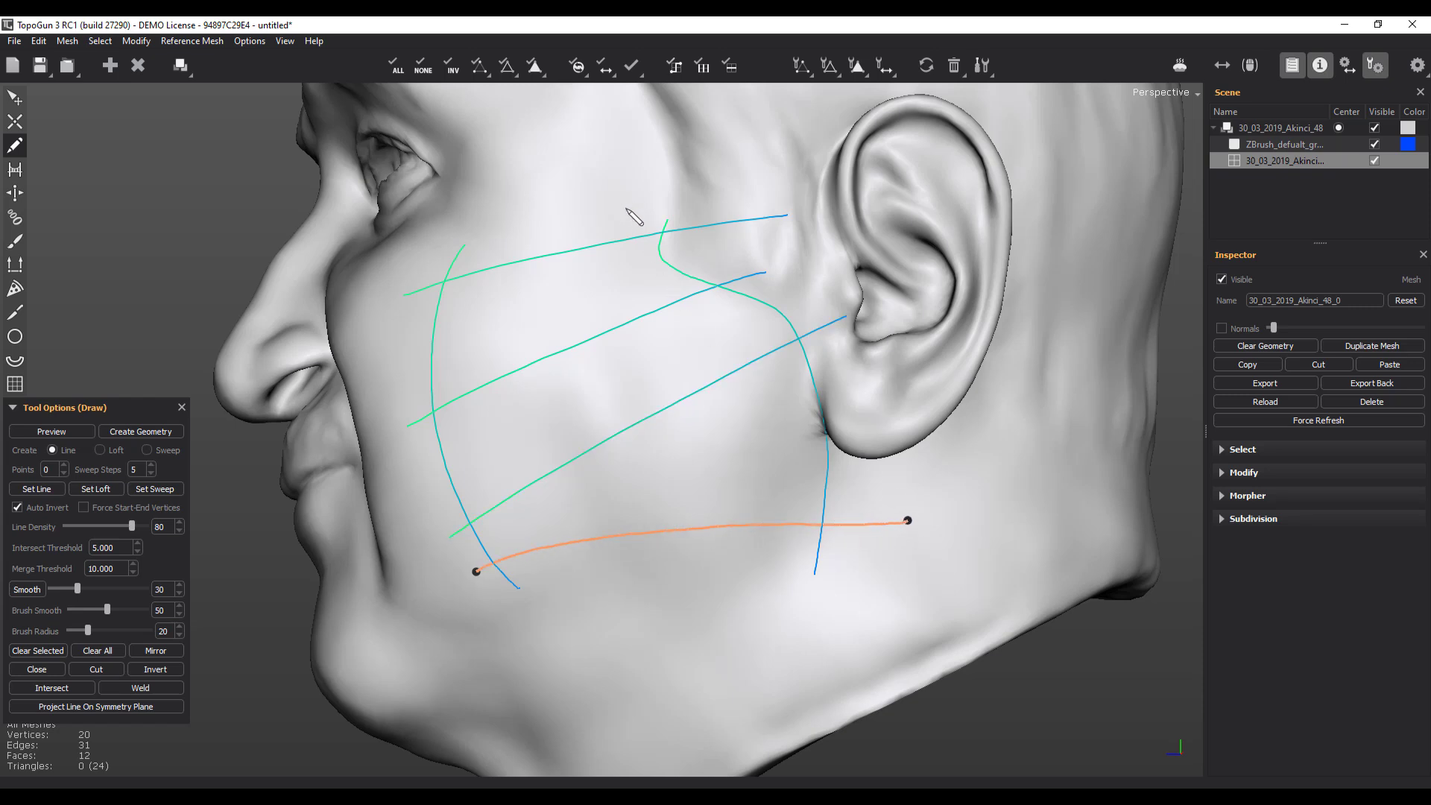
Step: Draw three more roughly vertical curves between the outer two on the cheek and create geometry from the line grid
mouse_move(627, 210)
mouse_down()
mouse_move(655, 334)
mouse_move(751, 530)
mouse_move(757, 615)
mouse_up()
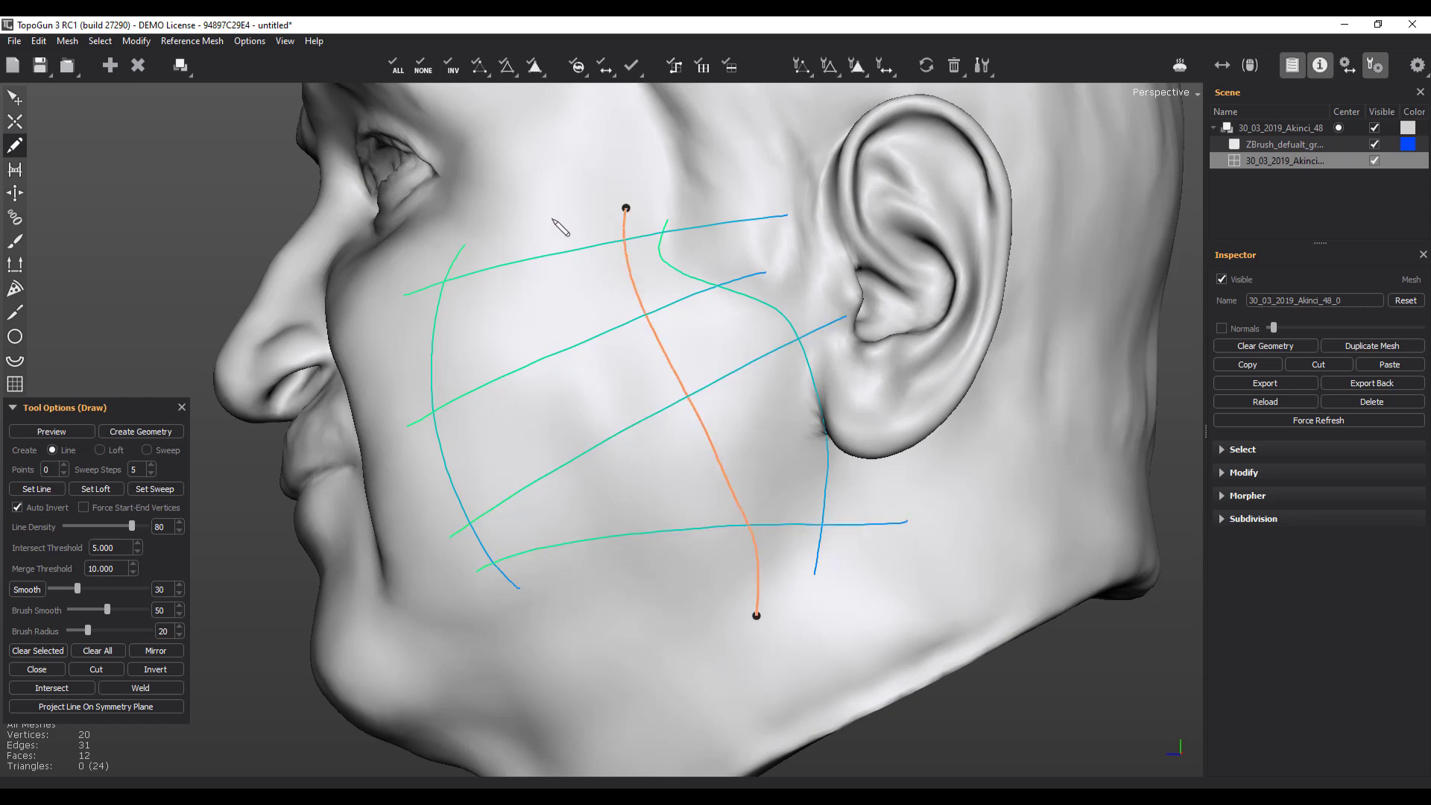
mouse_move(560, 208)
mouse_down()
mouse_move(594, 486)
mouse_move(646, 630)
mouse_up()
mouse_move(490, 232)
mouse_down()
mouse_move(517, 449)
mouse_move(596, 639)
mouse_up()
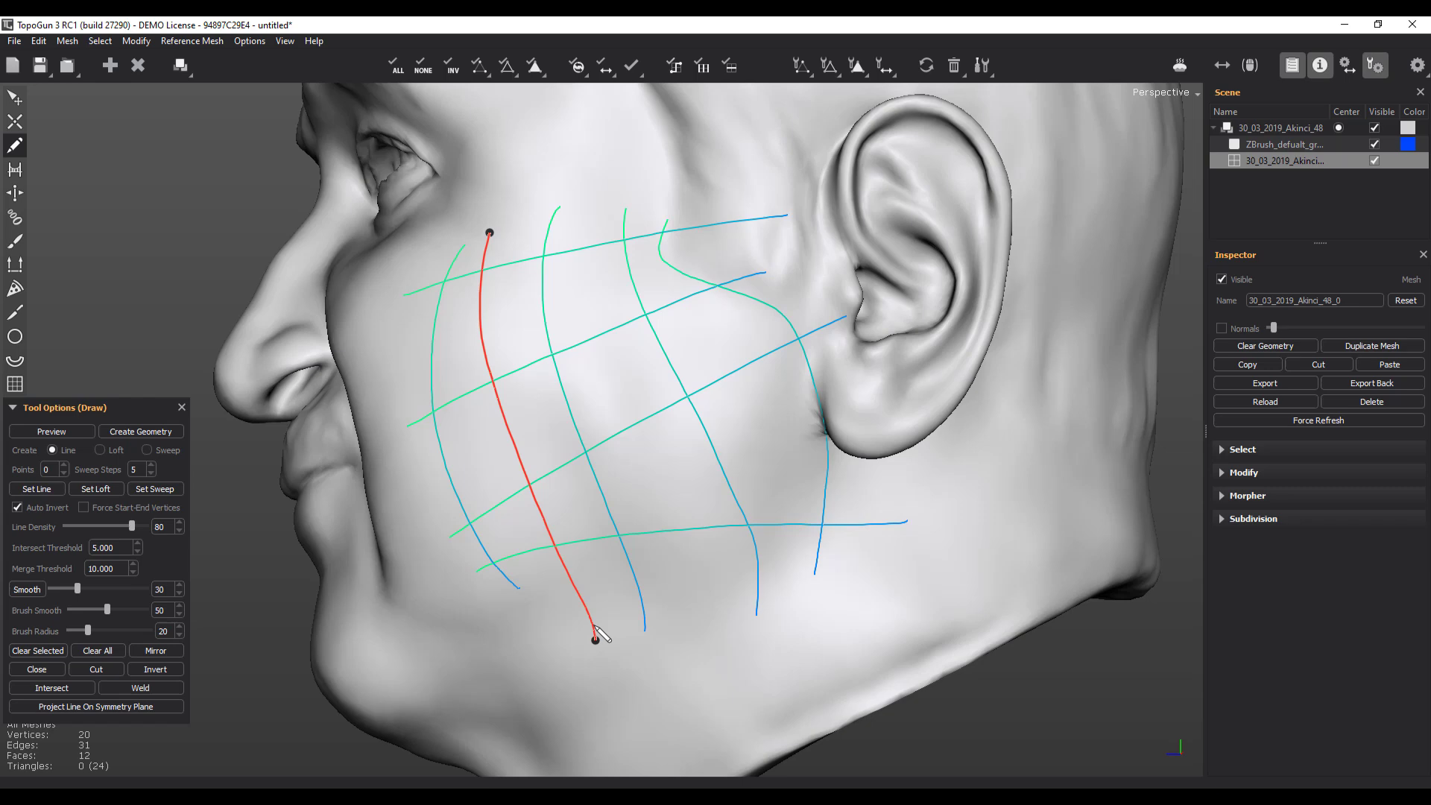
key(Return)
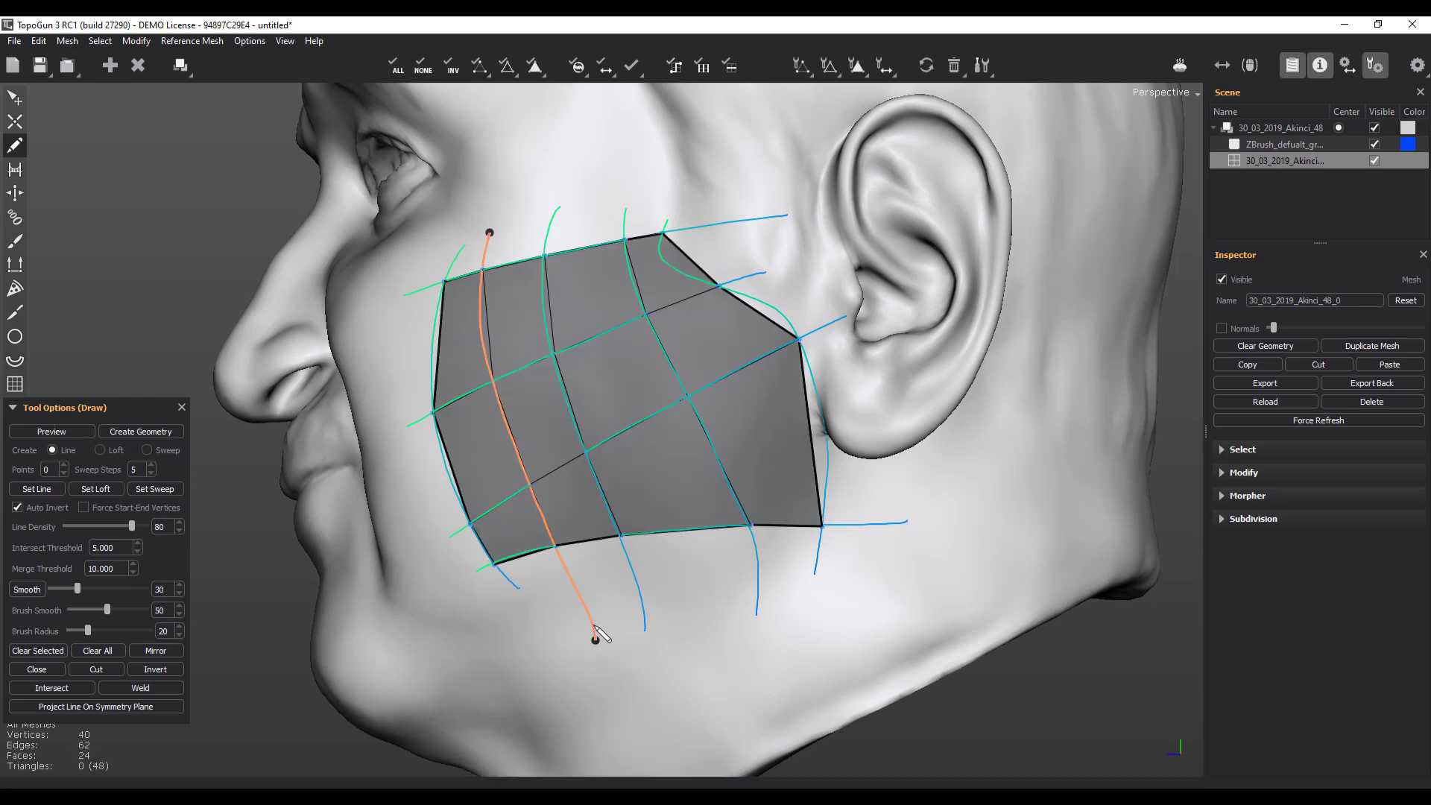
Step: On the top of the head, draw two lengthwise curves along the sides and five lines crossing both from side to side
alt+middle_drag(645, 388, 595, 650)
middle_drag(681, 417, 501, 554)
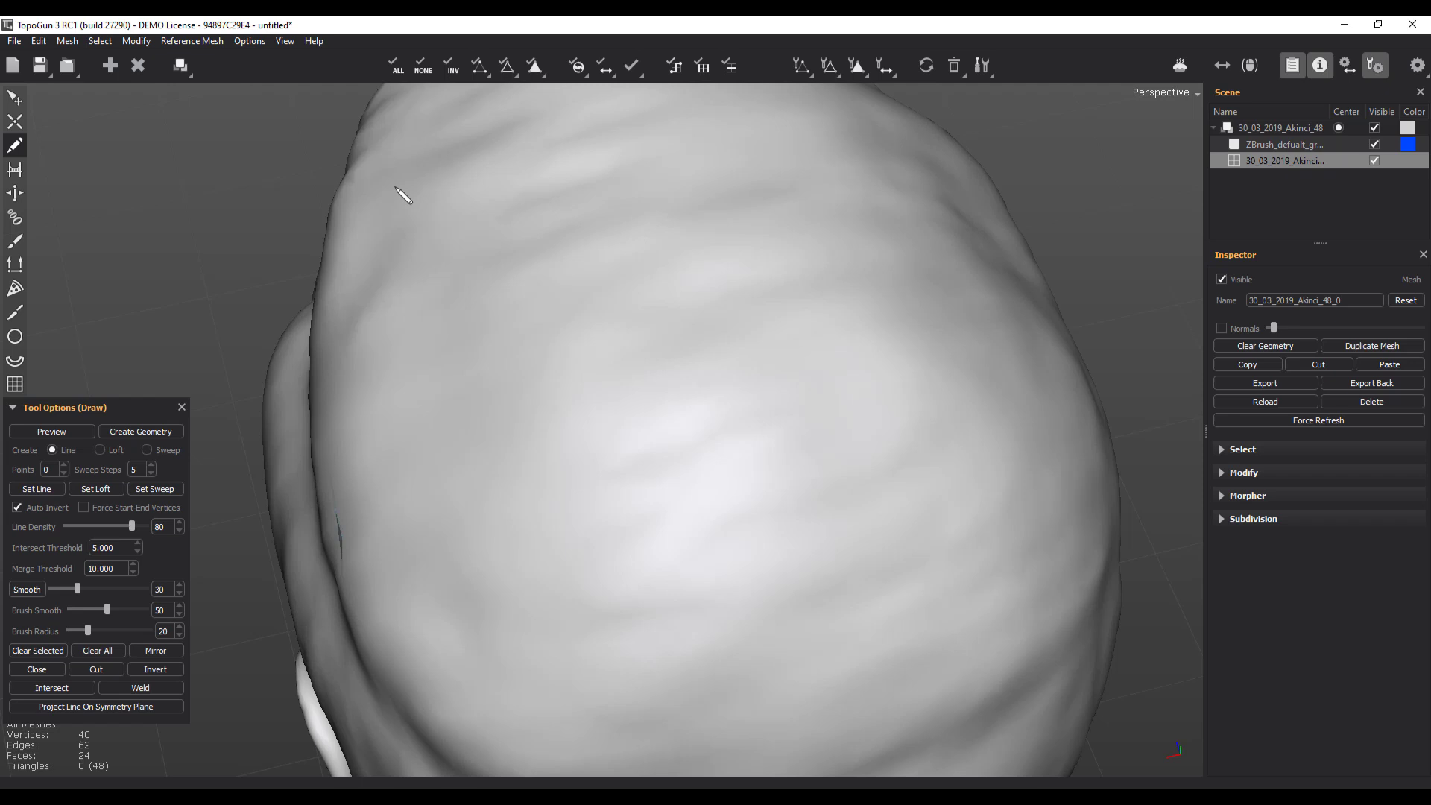
mouse_move(379, 183)
mouse_down()
mouse_move(385, 344)
mouse_move(461, 632)
mouse_move(522, 718)
mouse_up()
mouse_move(860, 120)
mouse_down()
mouse_move(1021, 501)
mouse_move(1036, 619)
mouse_up()
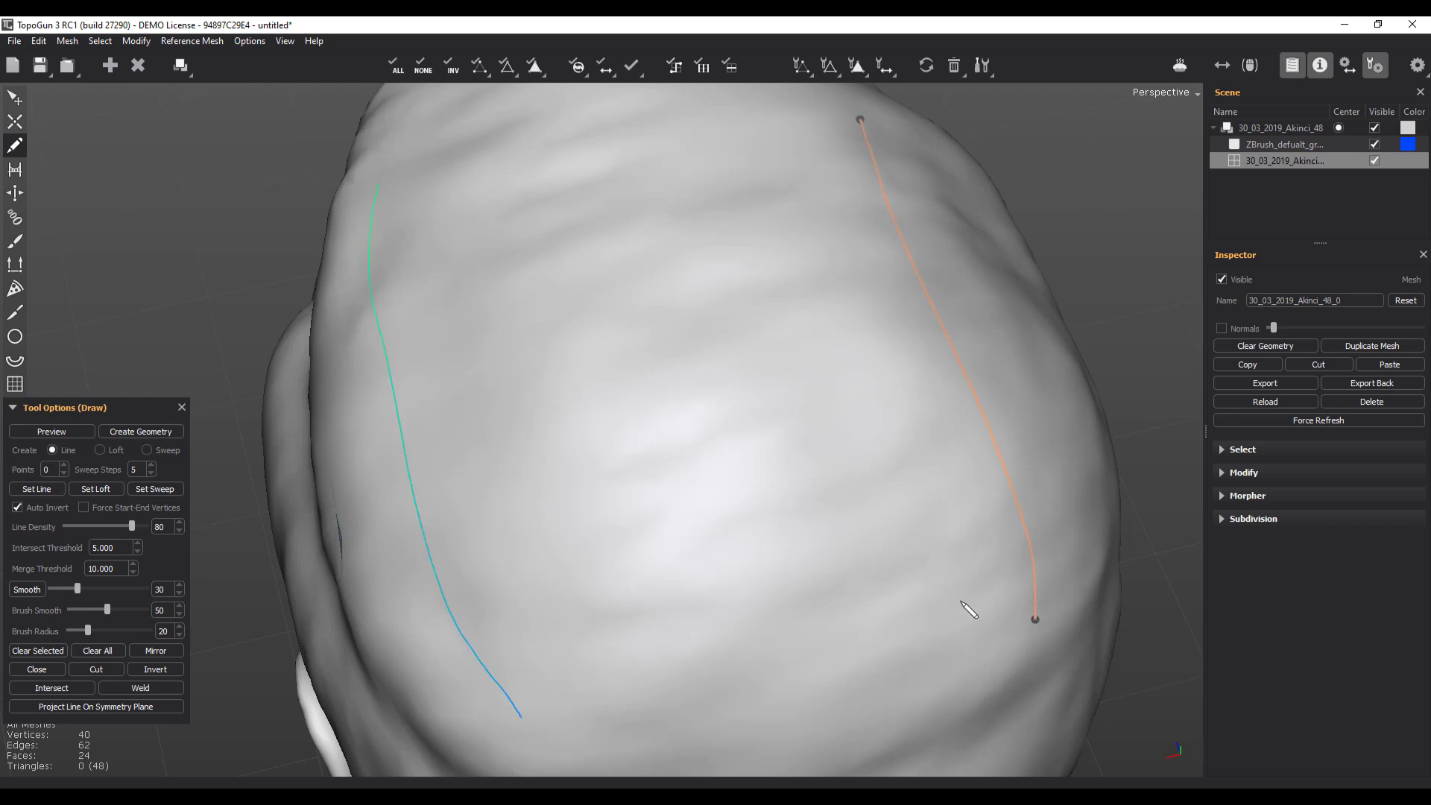
drag(447, 699, 1094, 487)
drag(343, 580, 1066, 350)
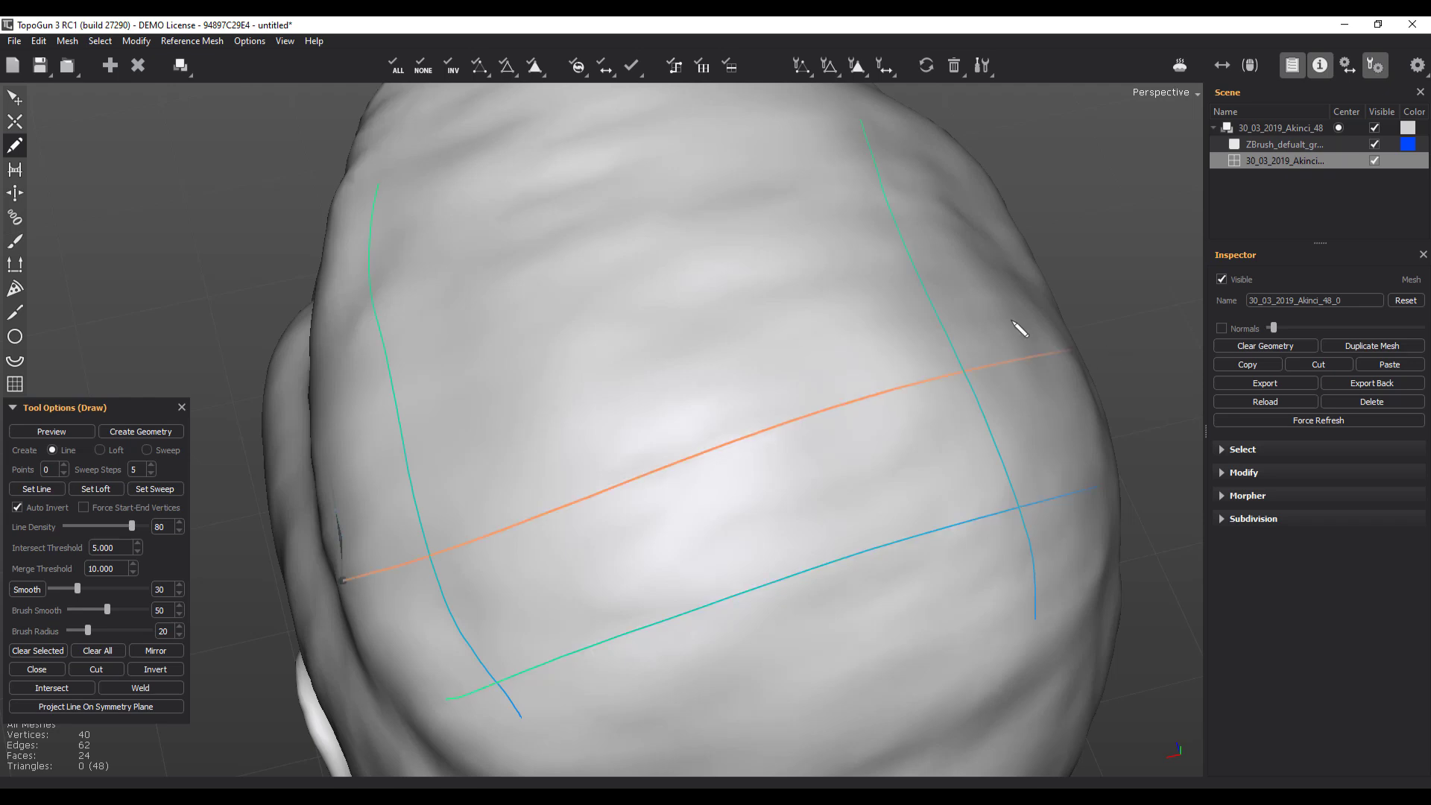
drag(313, 457, 1022, 254)
drag(287, 332, 1007, 211)
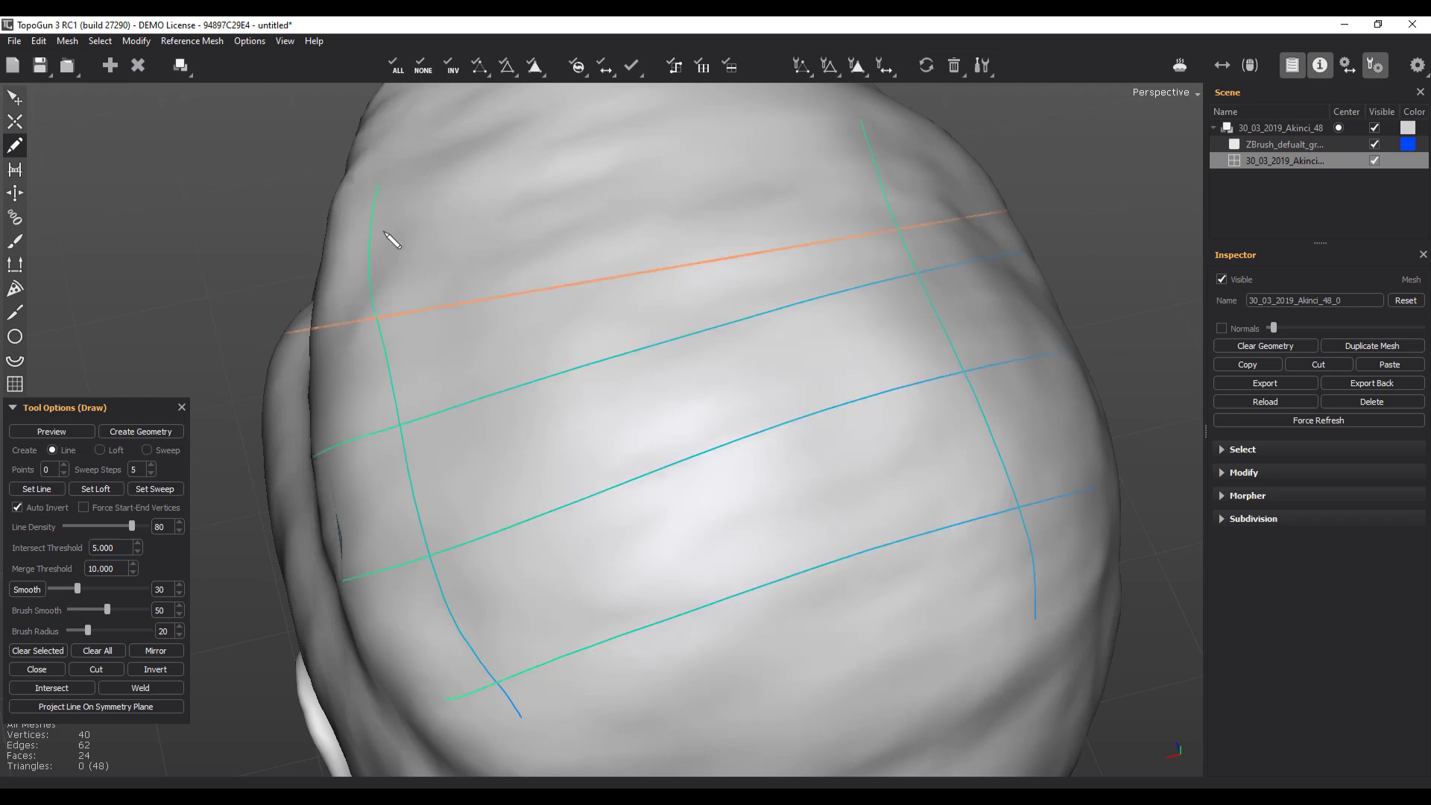
drag(335, 245, 947, 144)
Step: Draw five more lengthwise curves between the outer two on the crown and create geometry from the grid
drag(751, 104, 913, 708)
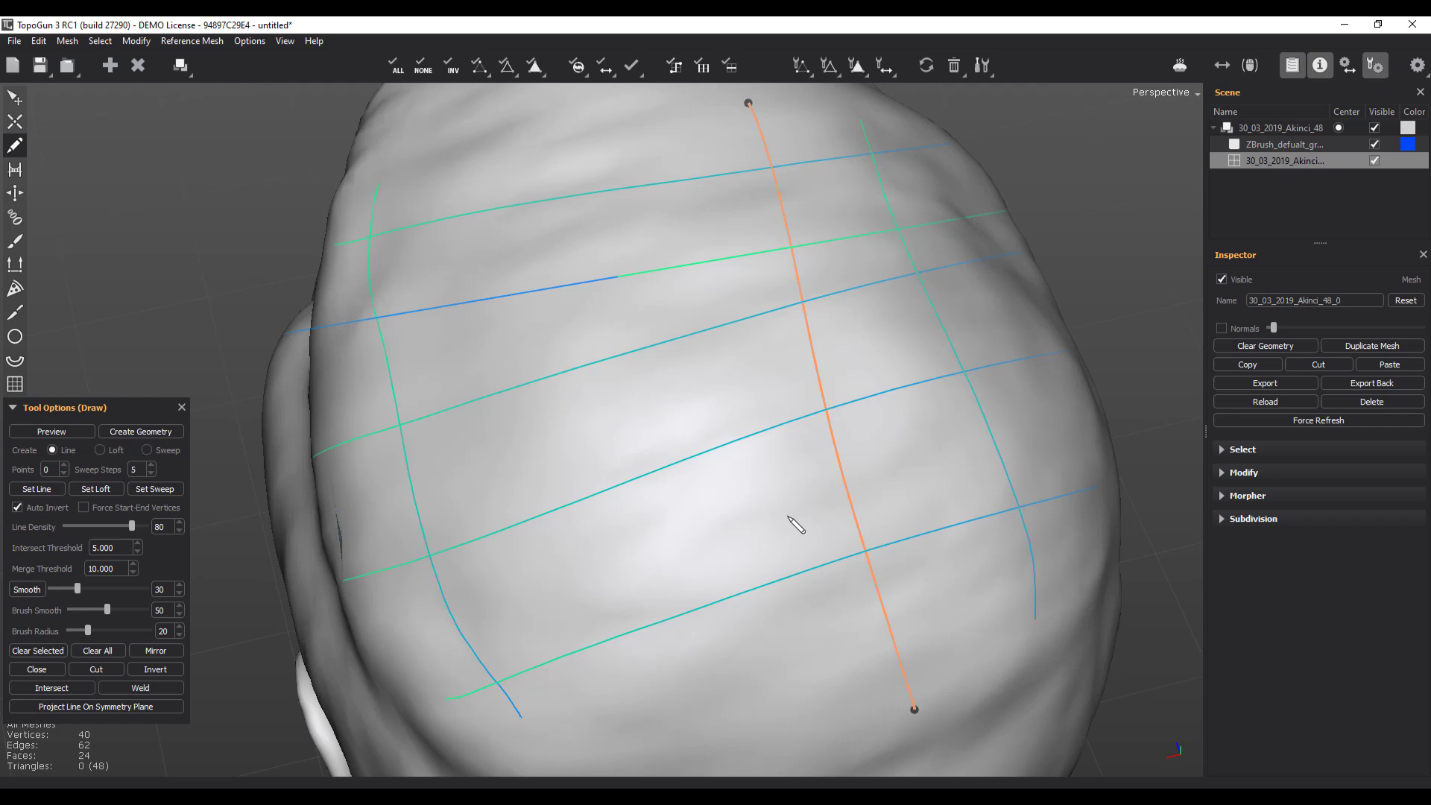
drag(603, 134, 663, 327)
drag(700, 460, 768, 697)
drag(475, 138, 649, 728)
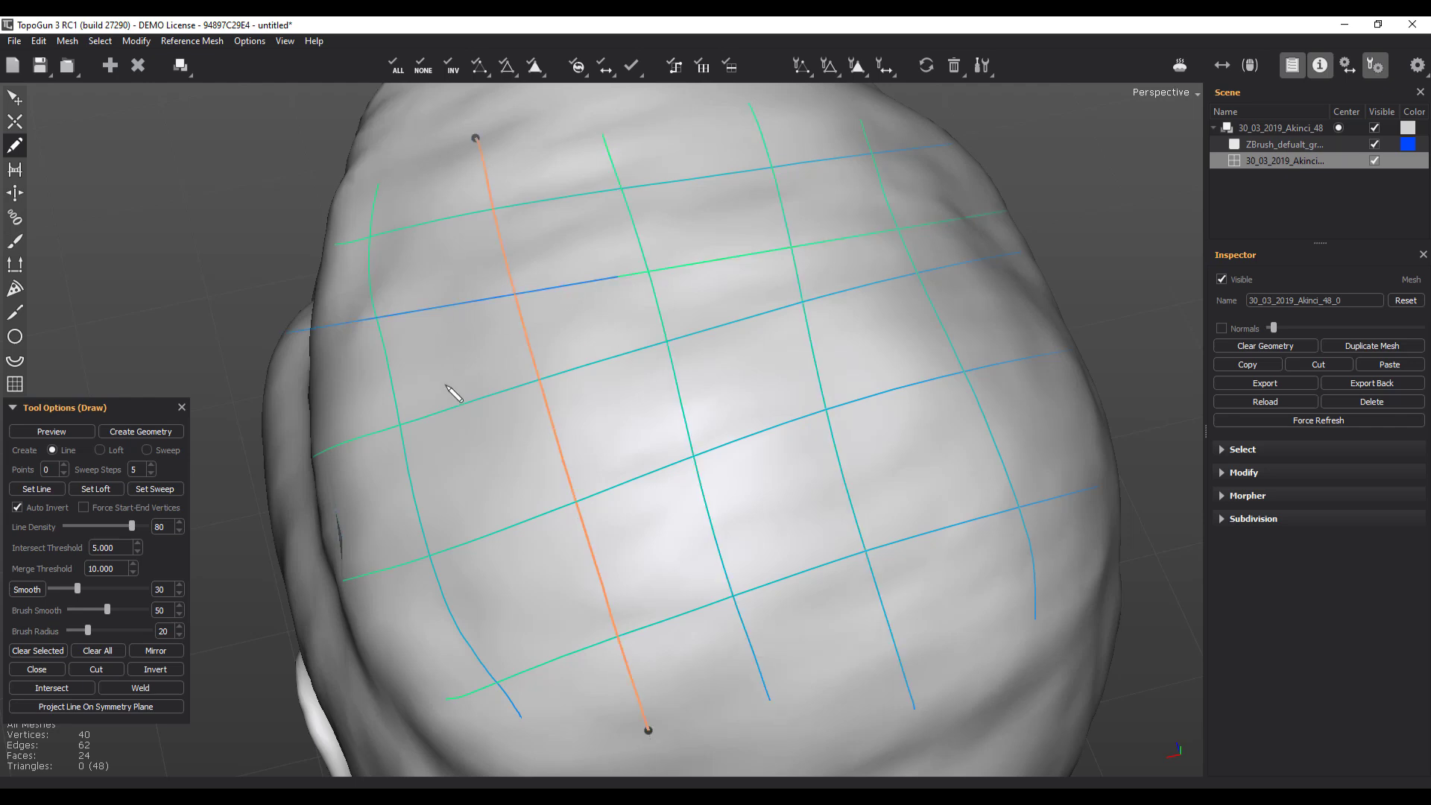
drag(424, 163, 581, 746)
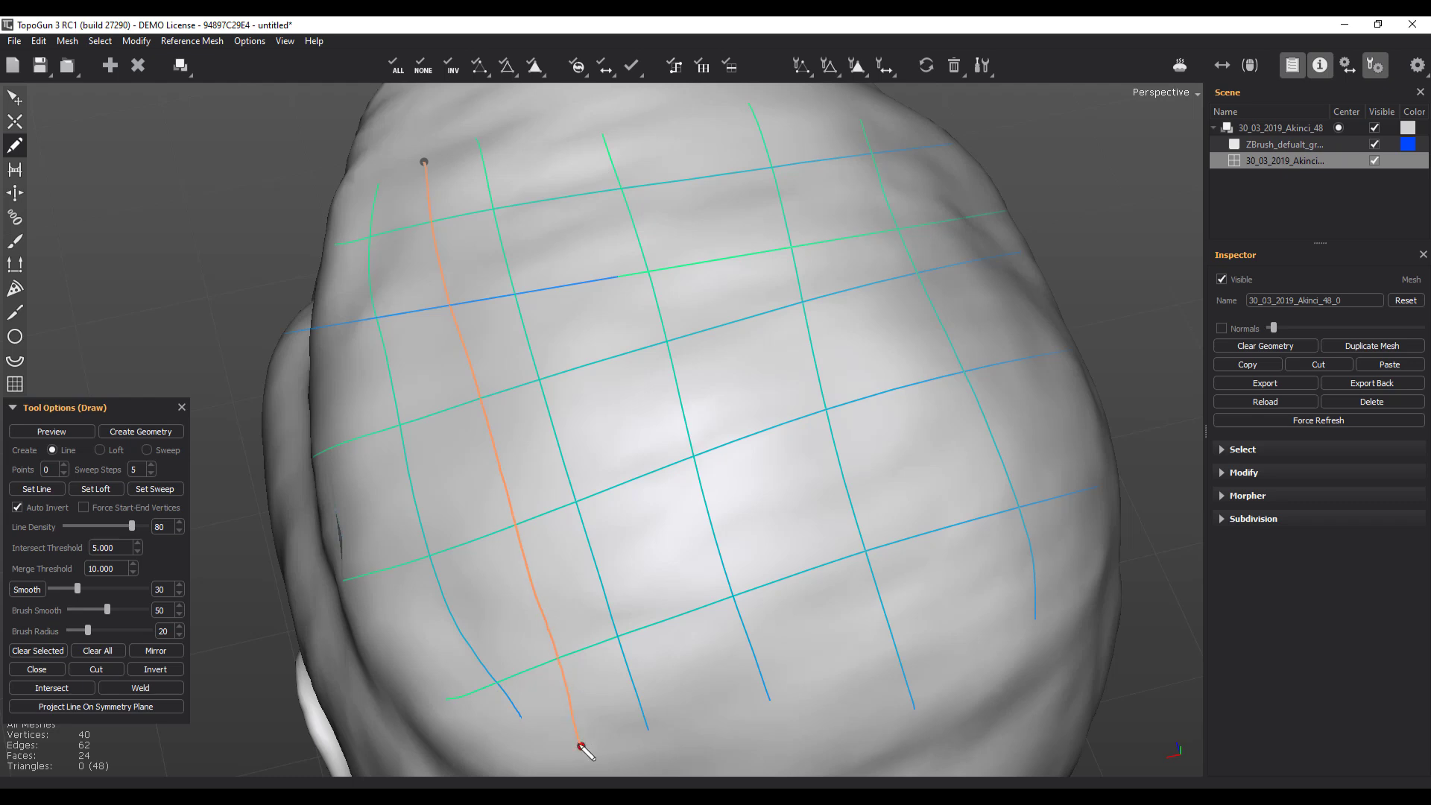
mouse_move(817, 126)
mouse_down()
mouse_move(856, 353)
mouse_move(980, 669)
mouse_up()
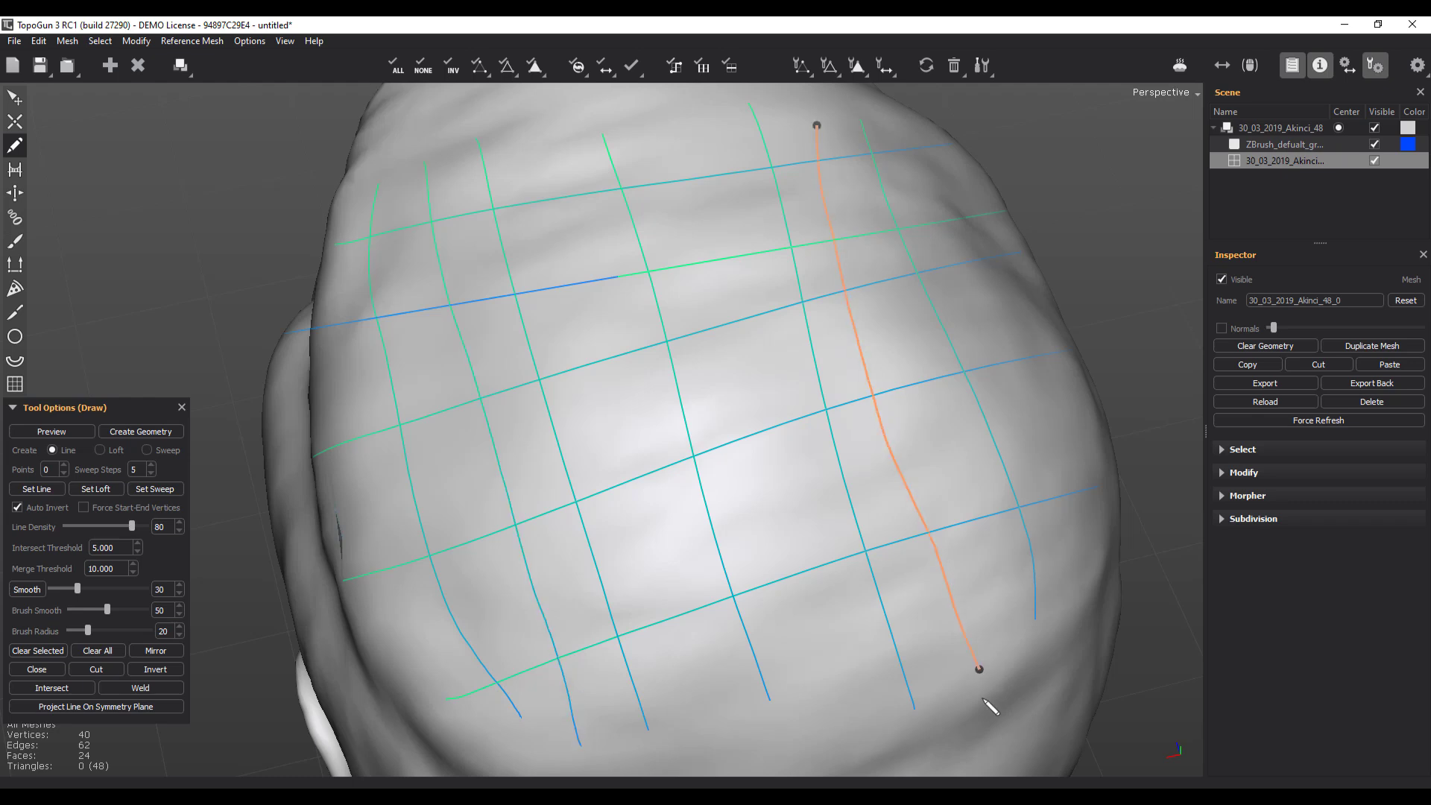
key(Return)
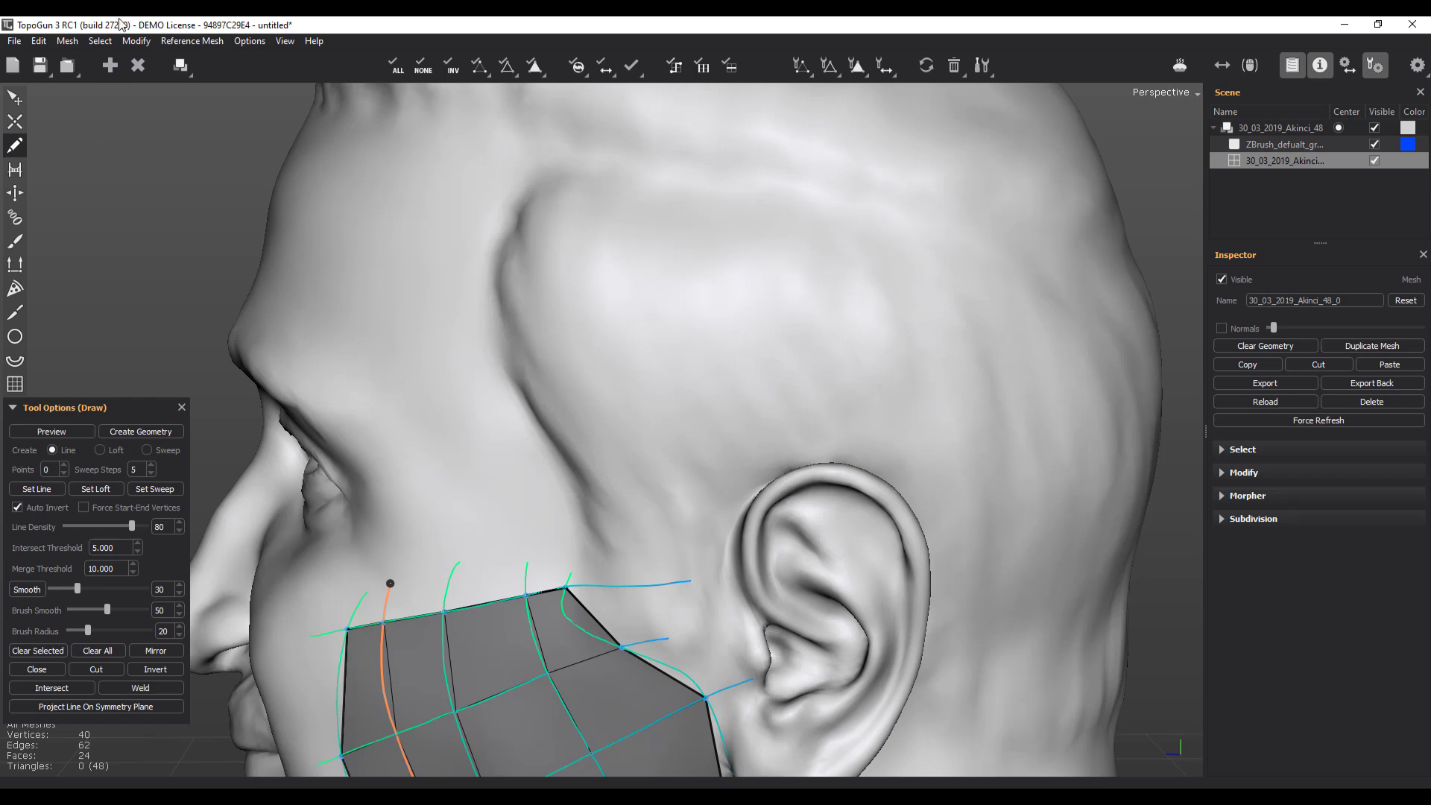
Step: Switch to the Patch tool and undo the quad grid built on the cheek
click(15, 384)
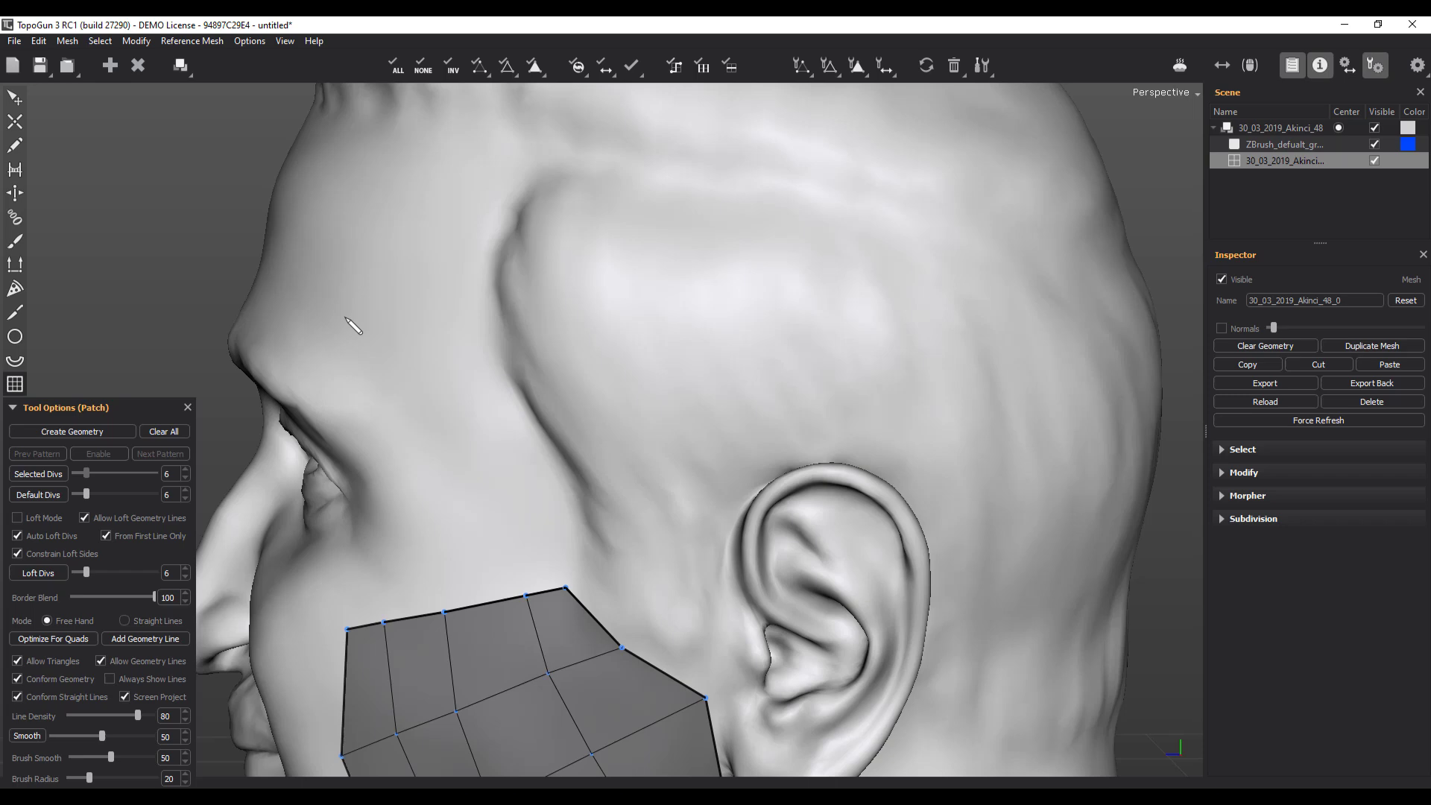
alt+drag(344, 309, 496, 355)
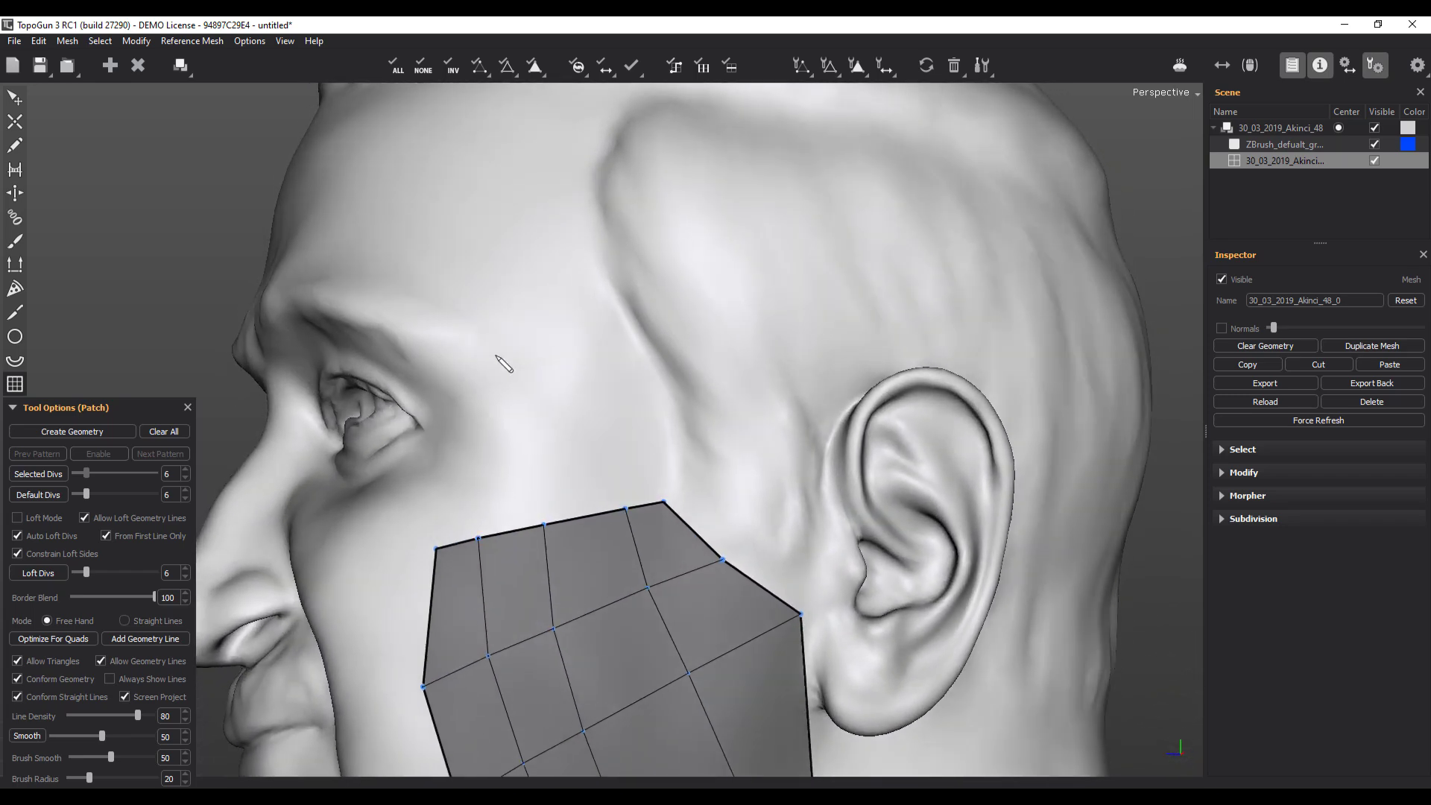
middle_drag(504, 365, 558, 225)
alt+right_drag(528, 317, 594, 381)
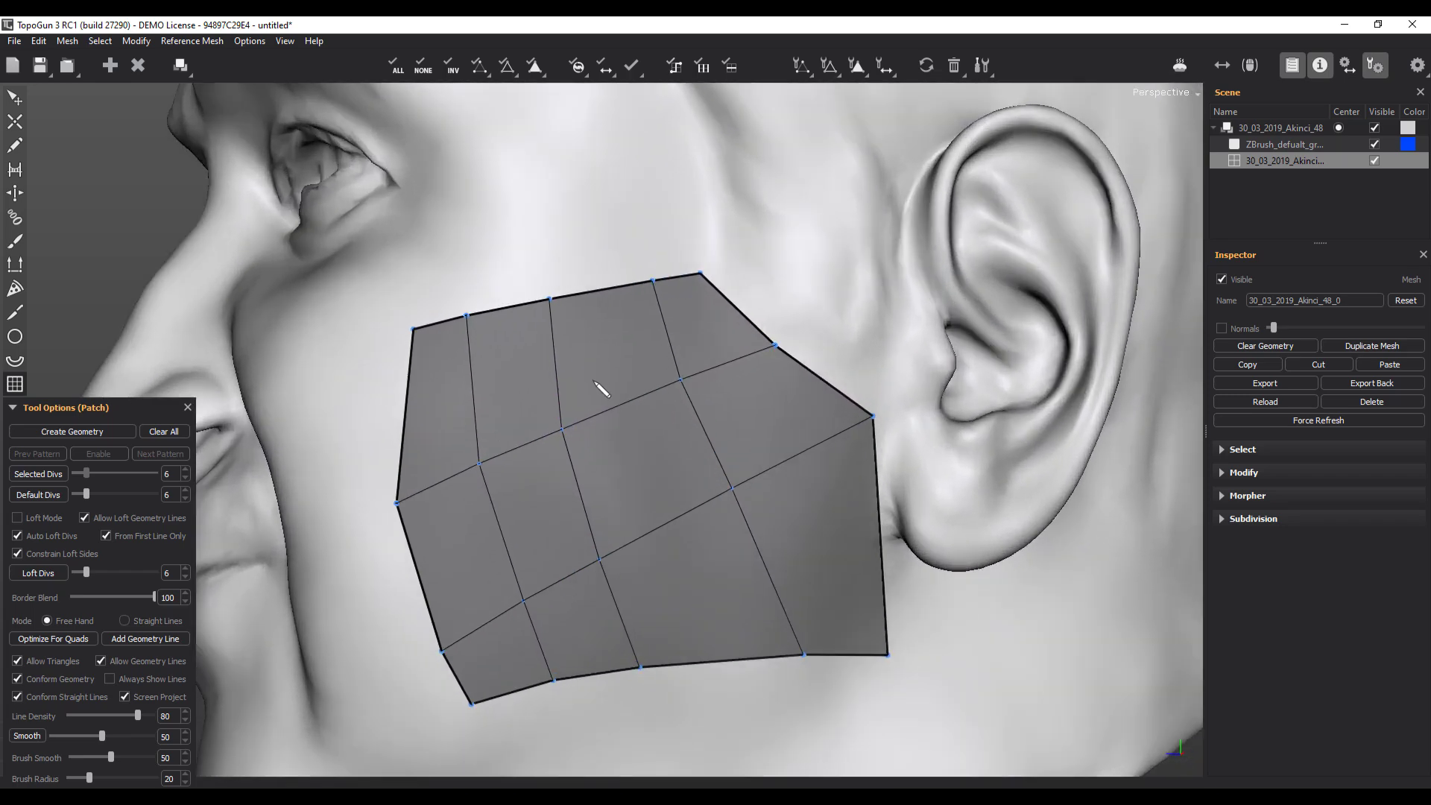
key(ctrl+z)
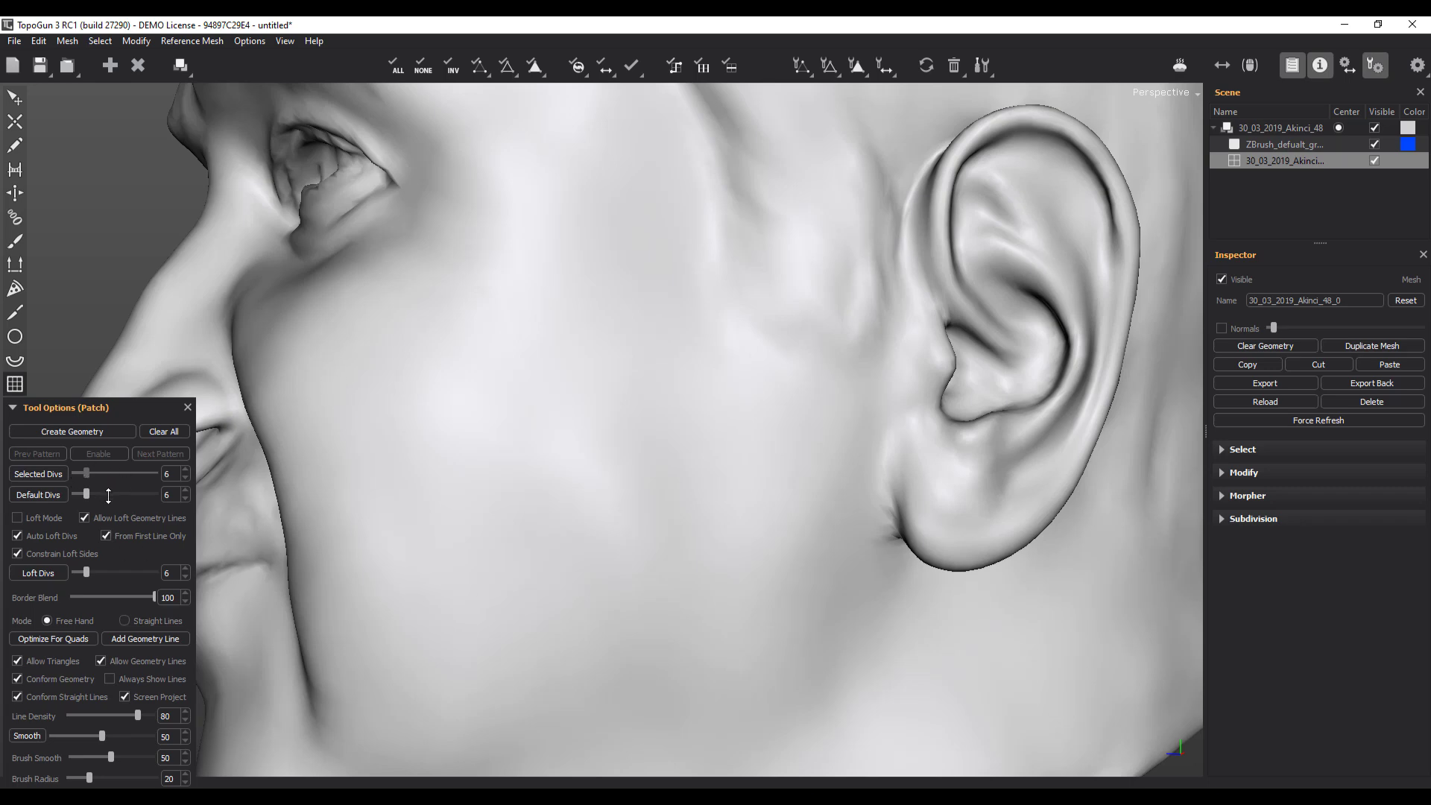
Step: Outline a four-sided patch on the cheek with connected freehand curves of 6 divisions each, and create its geometry
mouse_move(336, 368)
mouse_down()
mouse_move(535, 244)
mouse_move(605, 139)
mouse_up()
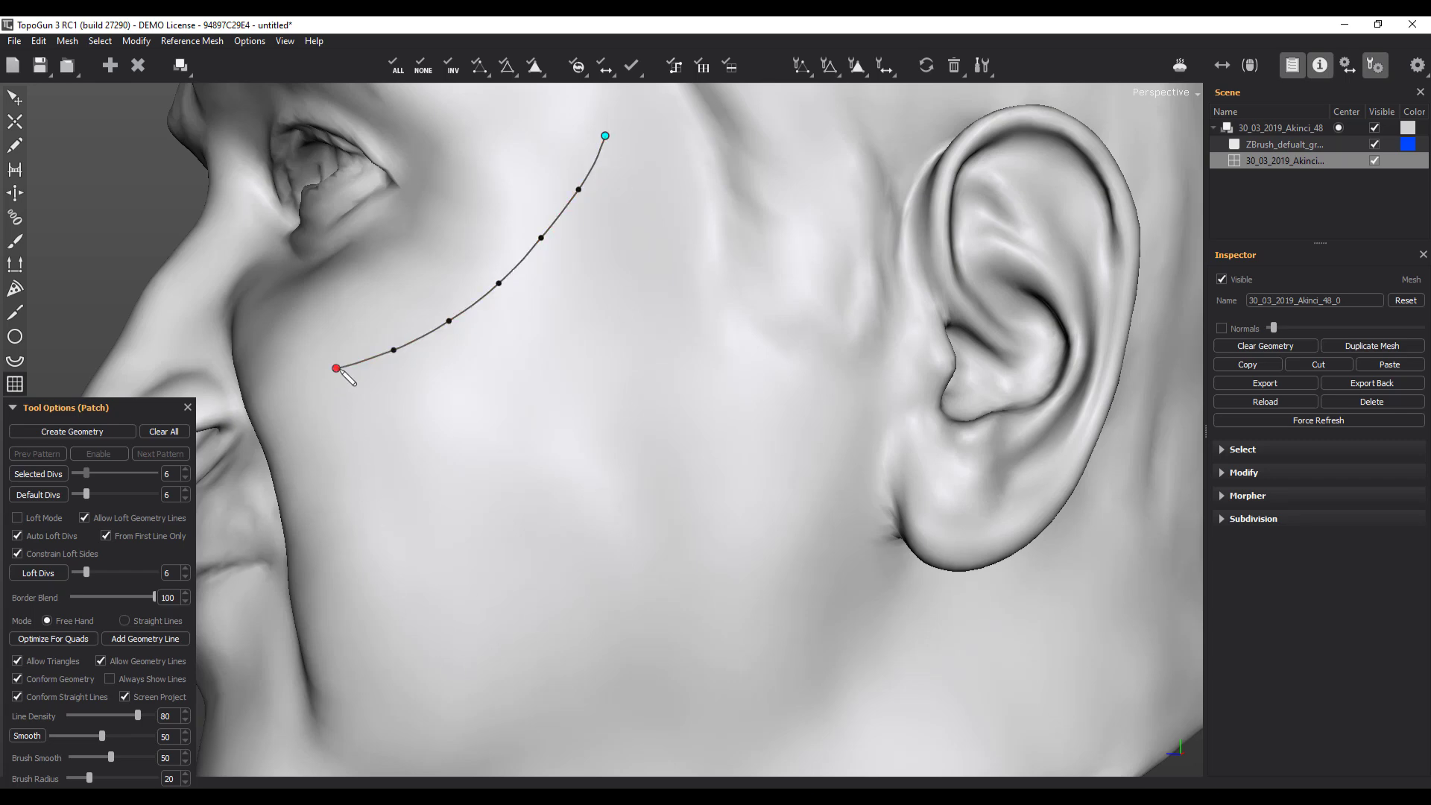
mouse_move(337, 369)
mouse_down()
mouse_move(367, 416)
mouse_move(425, 638)
mouse_move(415, 721)
mouse_move(813, 569)
mouse_up()
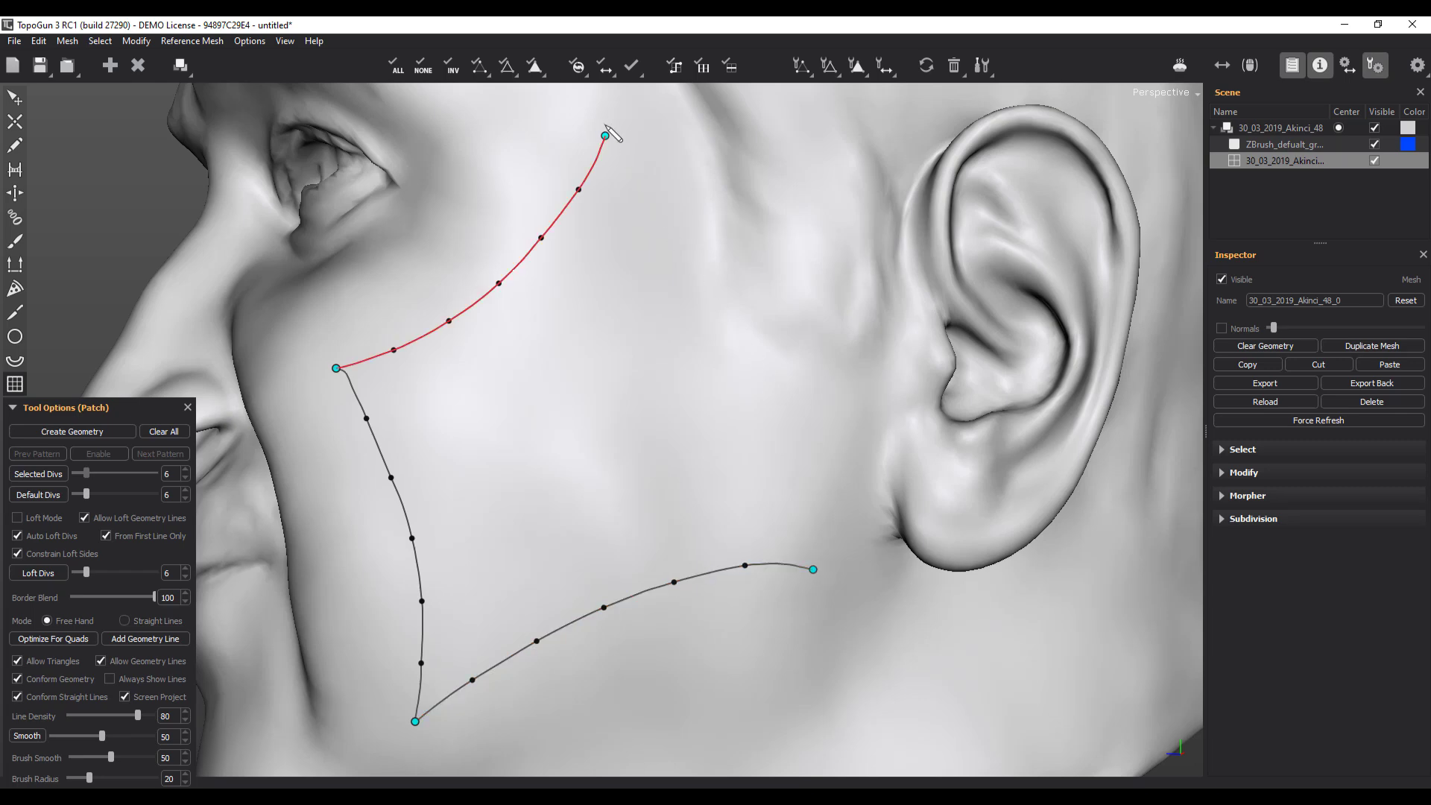
mouse_move(608, 137)
mouse_down()
mouse_move(661, 306)
mouse_move(741, 477)
mouse_move(815, 571)
mouse_up()
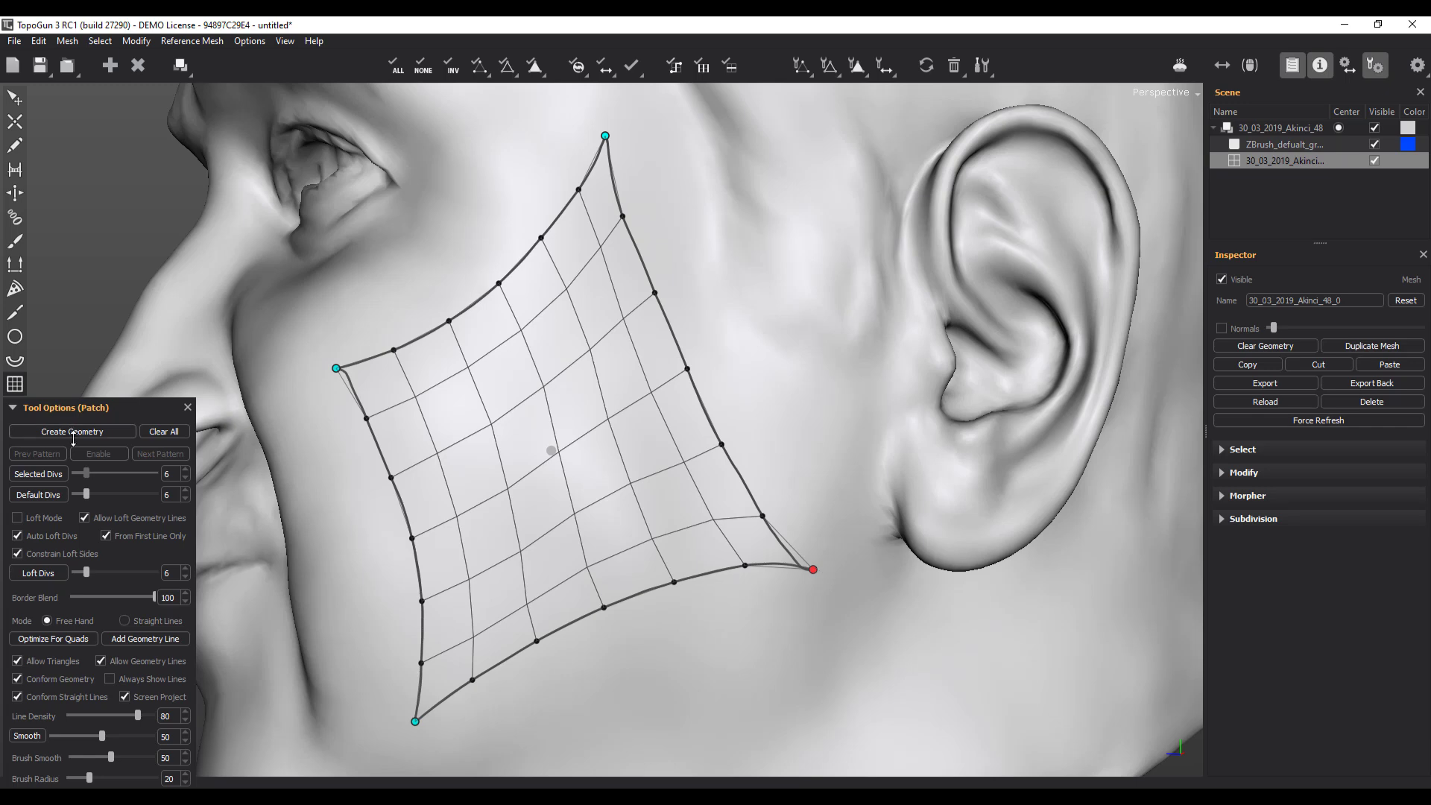
click(106, 429)
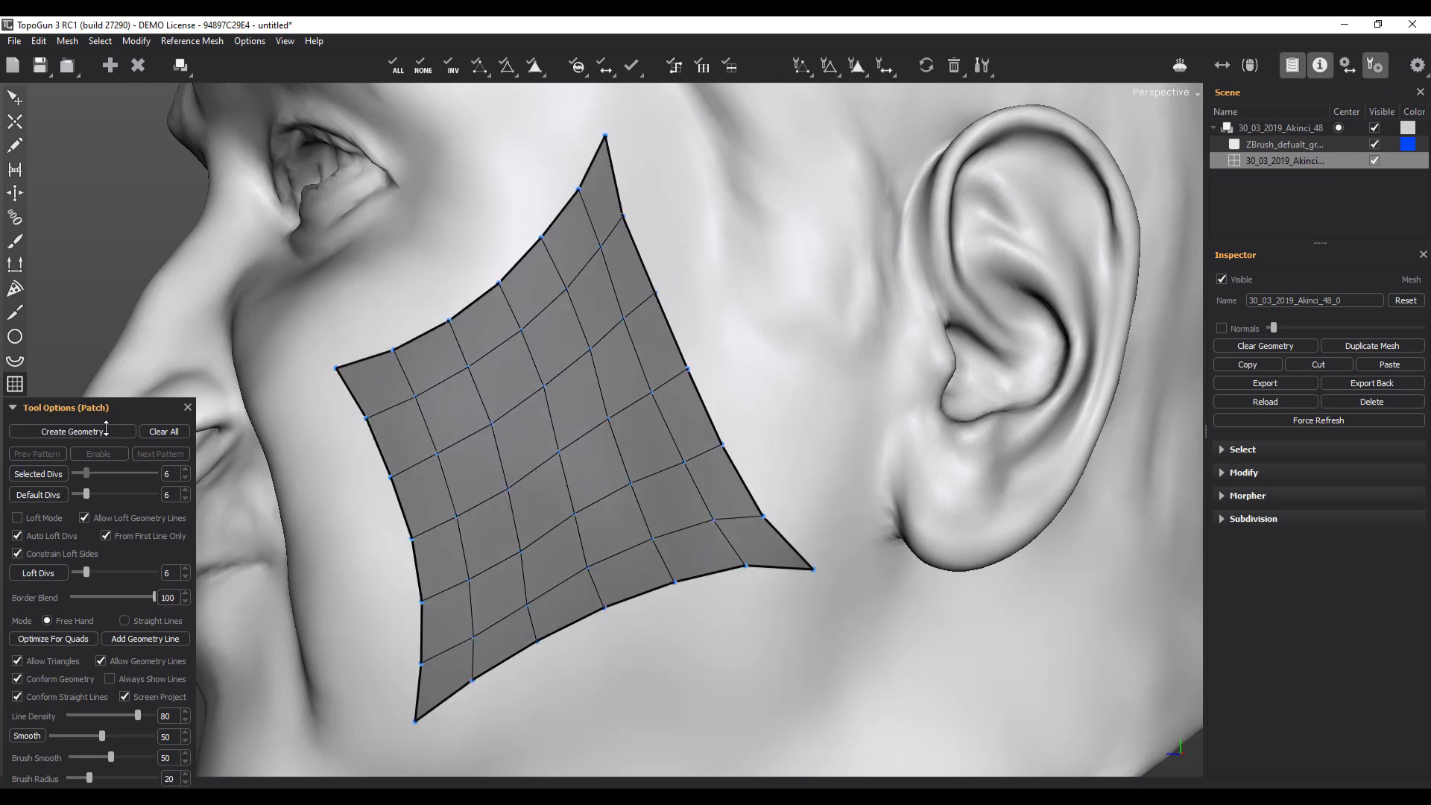
Step: Outline a wide four-sided patch of 6 by 6 divisions across the forehead above the eyebrows, and create its geometry
middle_drag(268, 425, 514, 447)
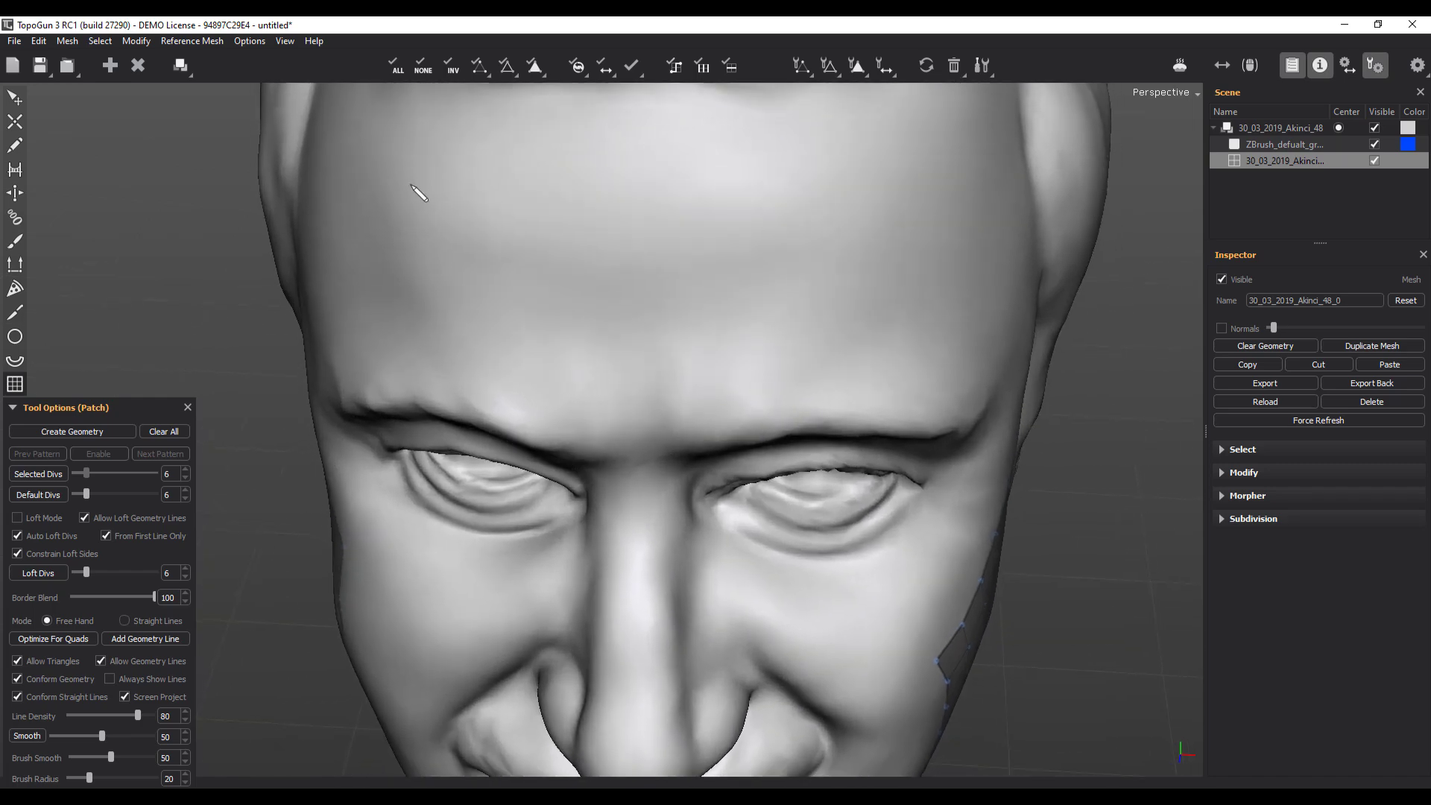
mouse_move(415, 173)
mouse_down()
mouse_move(671, 217)
mouse_move(968, 170)
mouse_move(989, 371)
mouse_up()
mouse_move(415, 173)
mouse_down()
mouse_move(361, 364)
mouse_move(571, 337)
mouse_move(880, 369)
mouse_move(977, 362)
mouse_move(992, 345)
mouse_up()
key(ctrl+z)
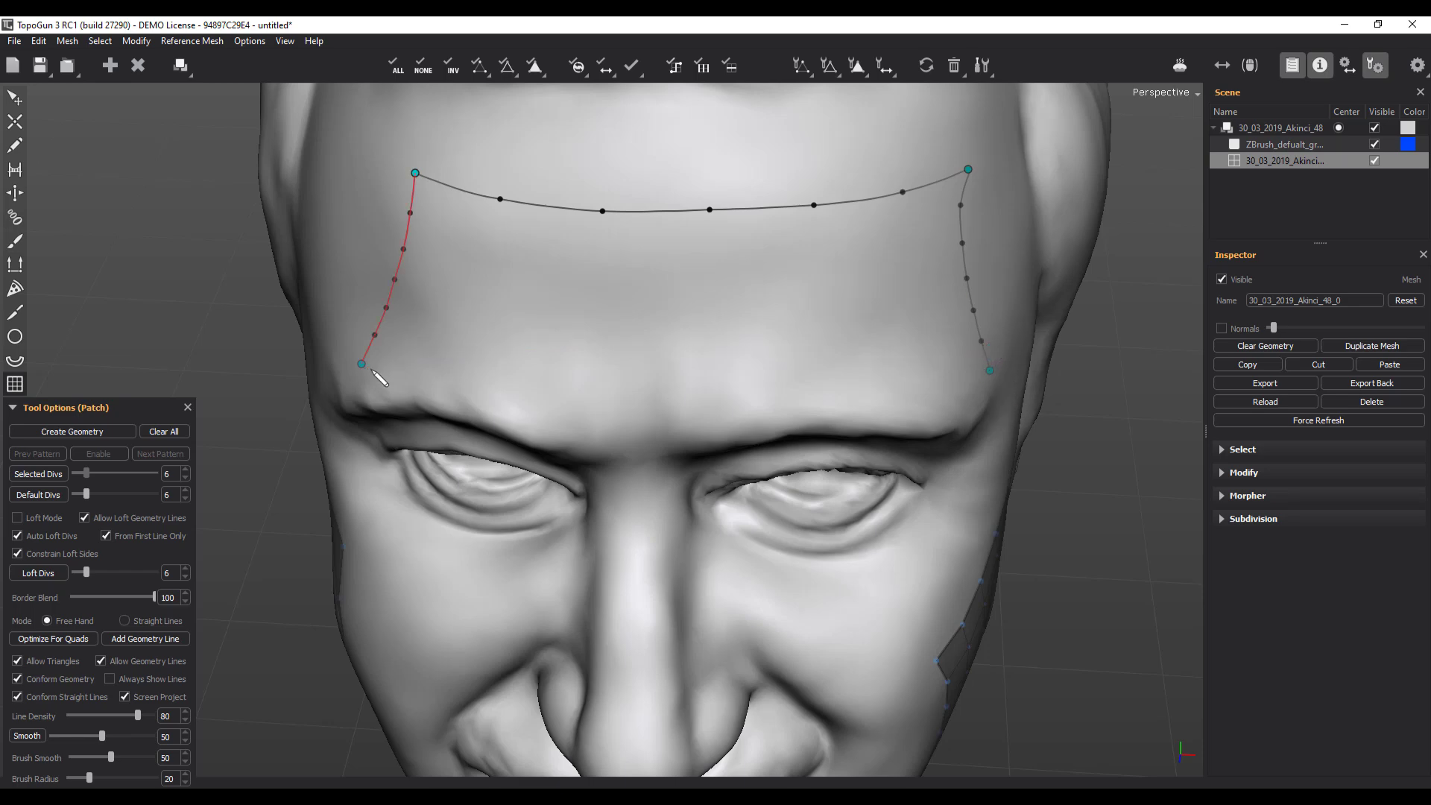
drag(363, 366, 992, 372)
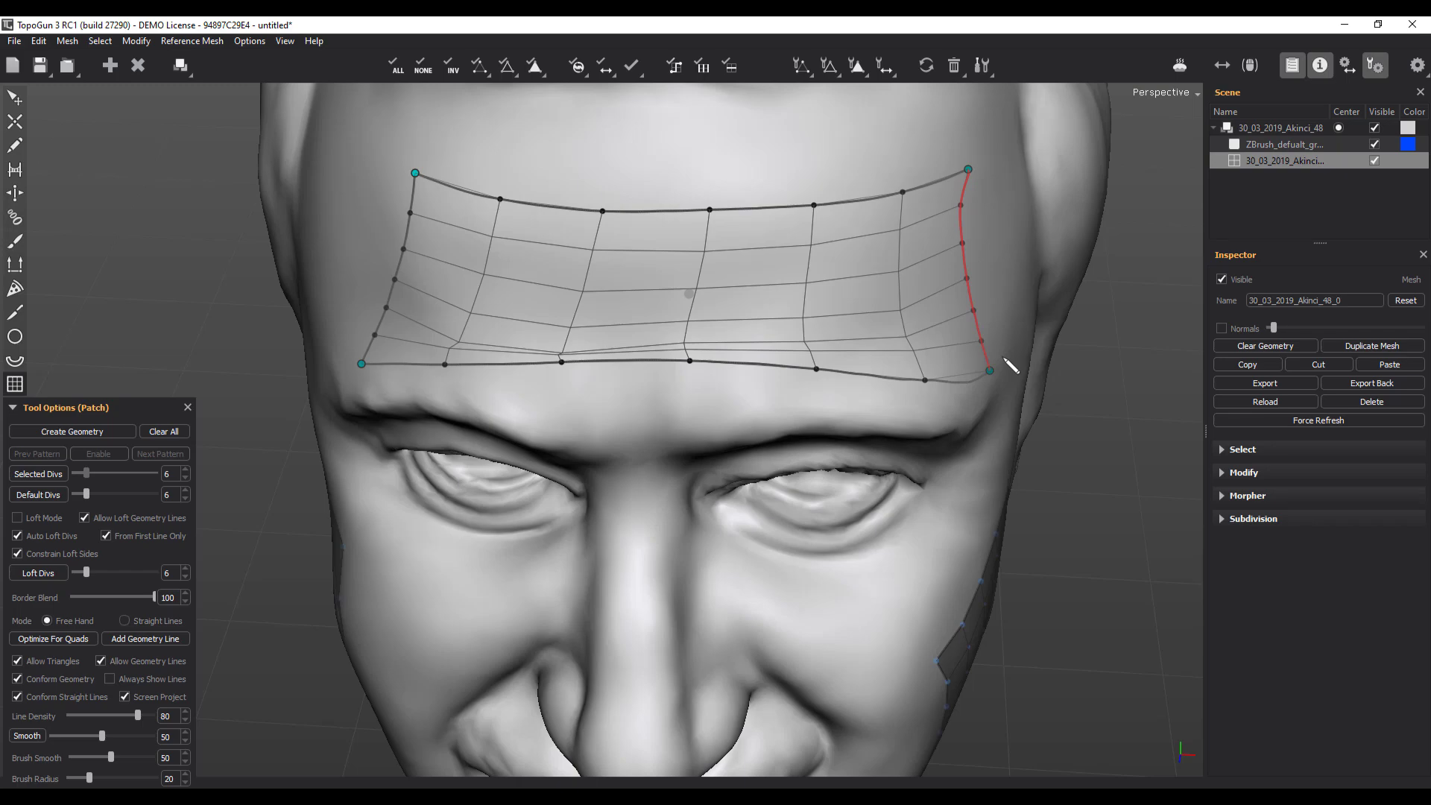
key(Return)
Step: With the Circle tool, draw a circle of 8 divisions and 3 geo steps on the top of the head and create its geometry
middle_drag(955, 510, 302, 390)
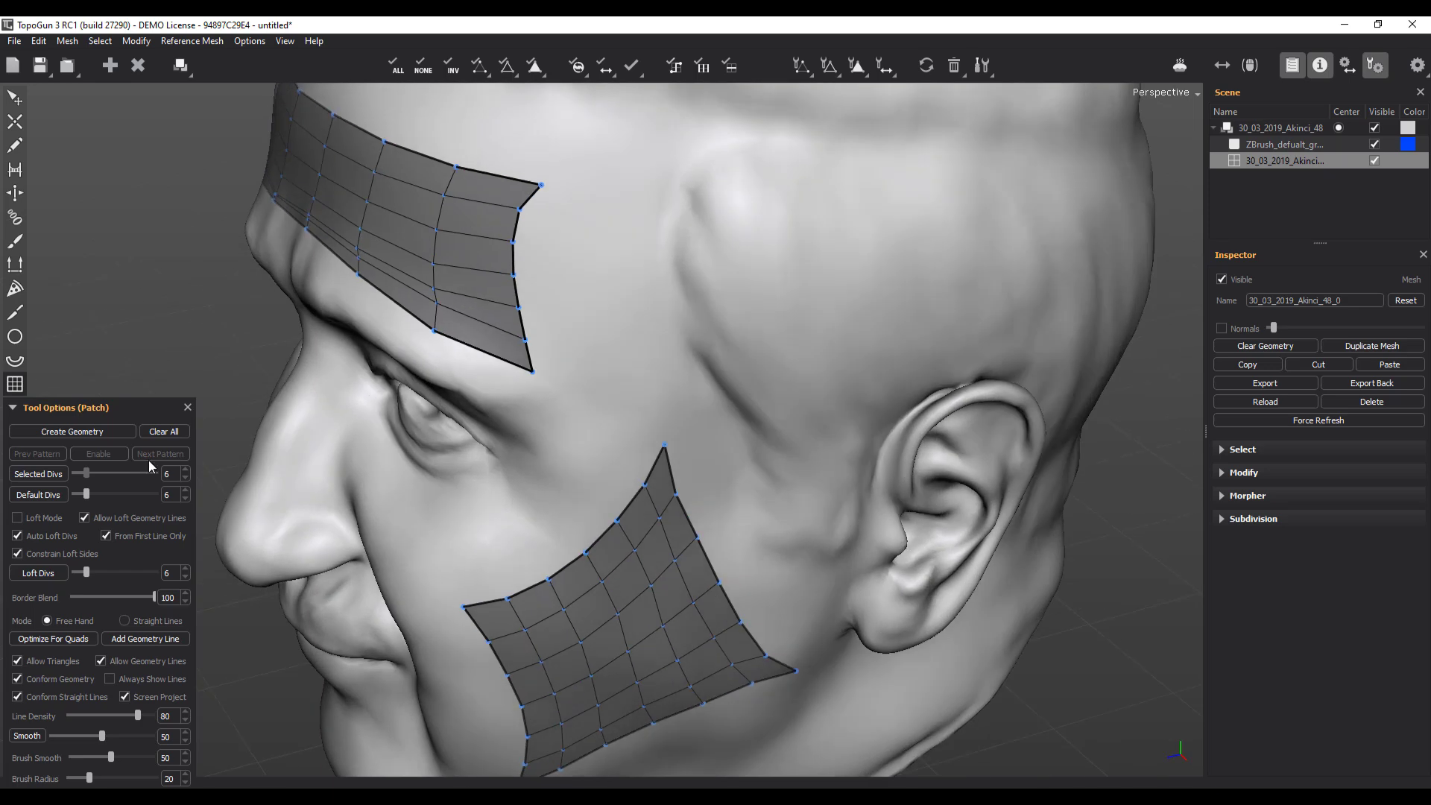
click(15, 337)
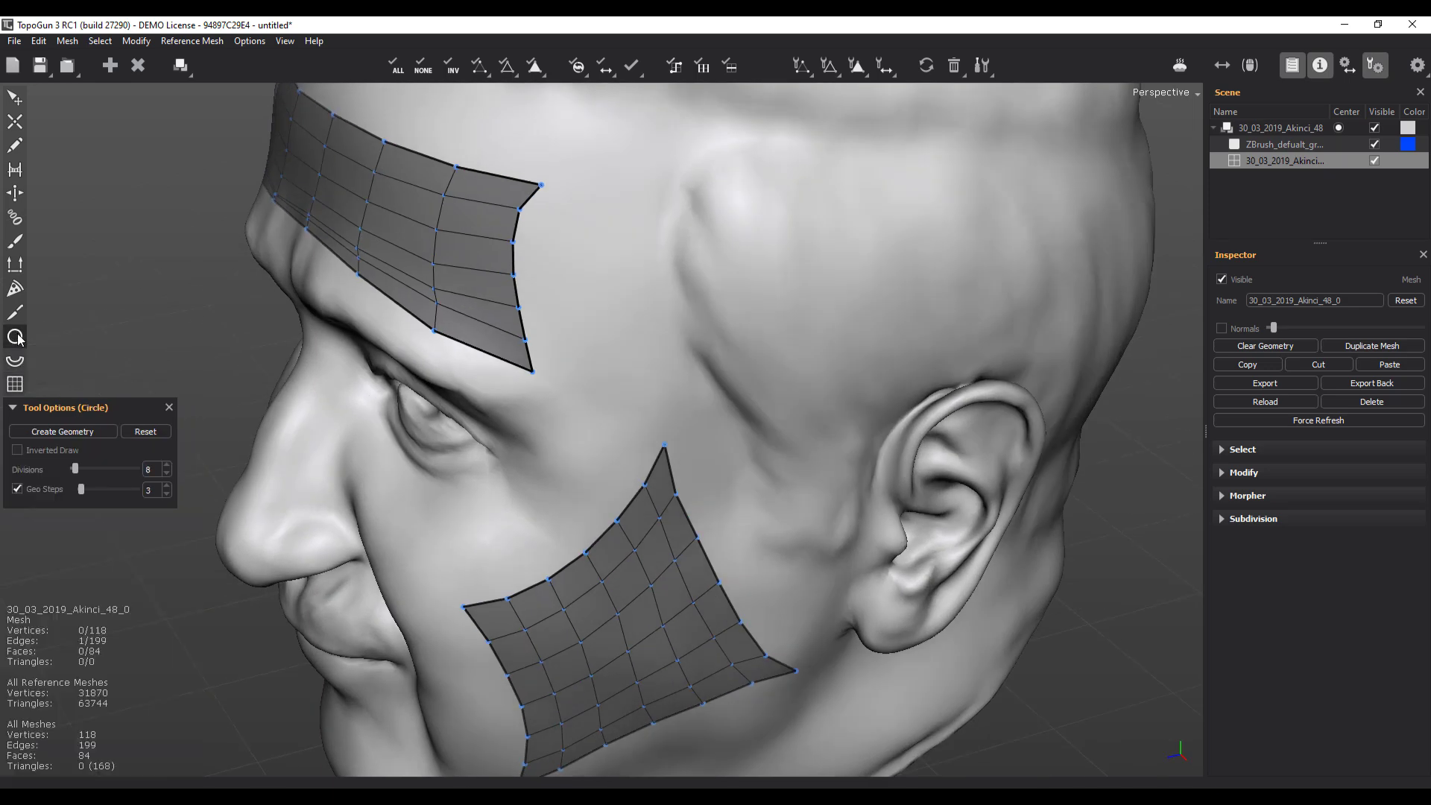
middle_drag(504, 302, 624, 289)
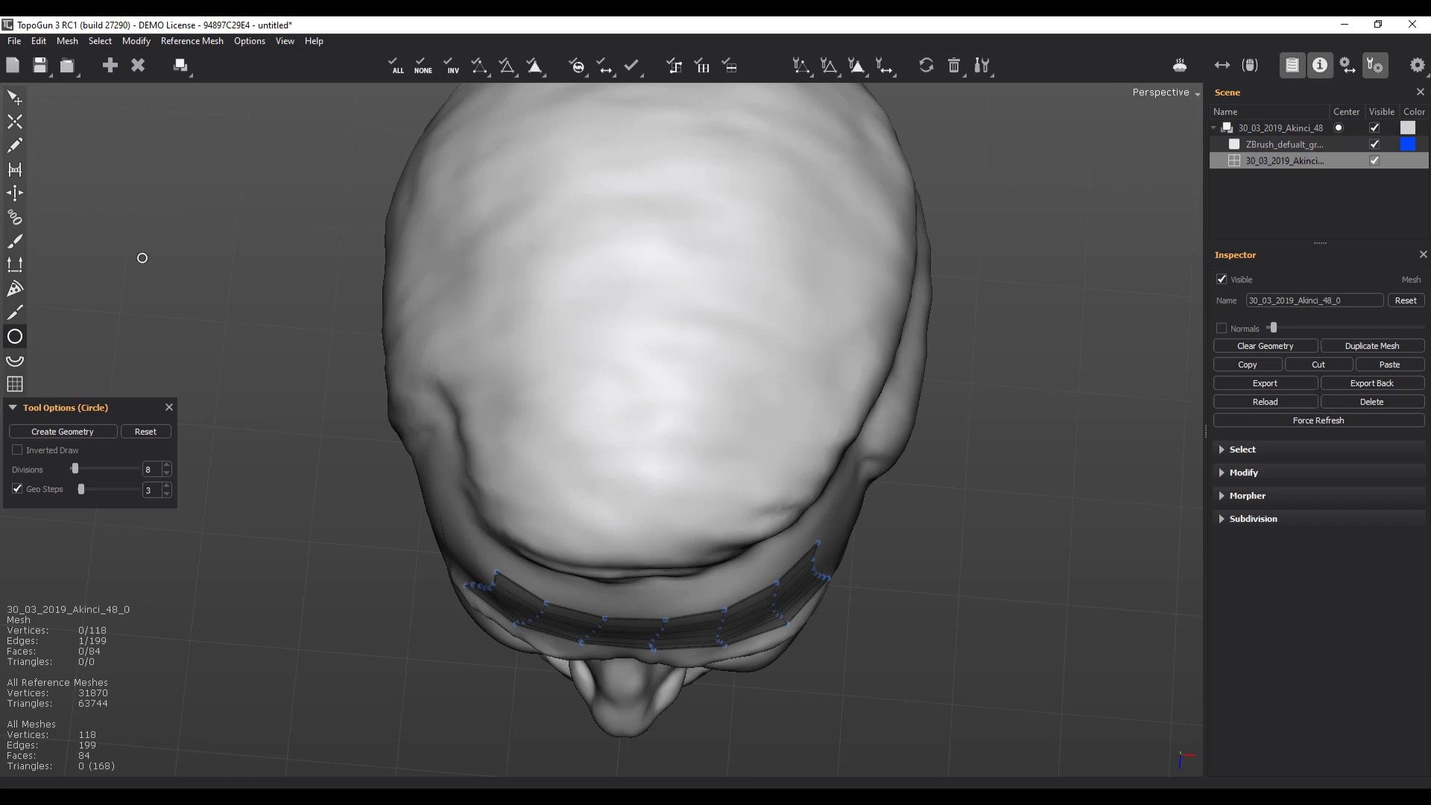
drag(619, 246, 721, 376)
middle_drag(954, 410, 920, 472)
alt+right_drag(890, 424, 933, 463)
alt+middle_drag(897, 472, 892, 440)
alt+right_drag(892, 440, 918, 489)
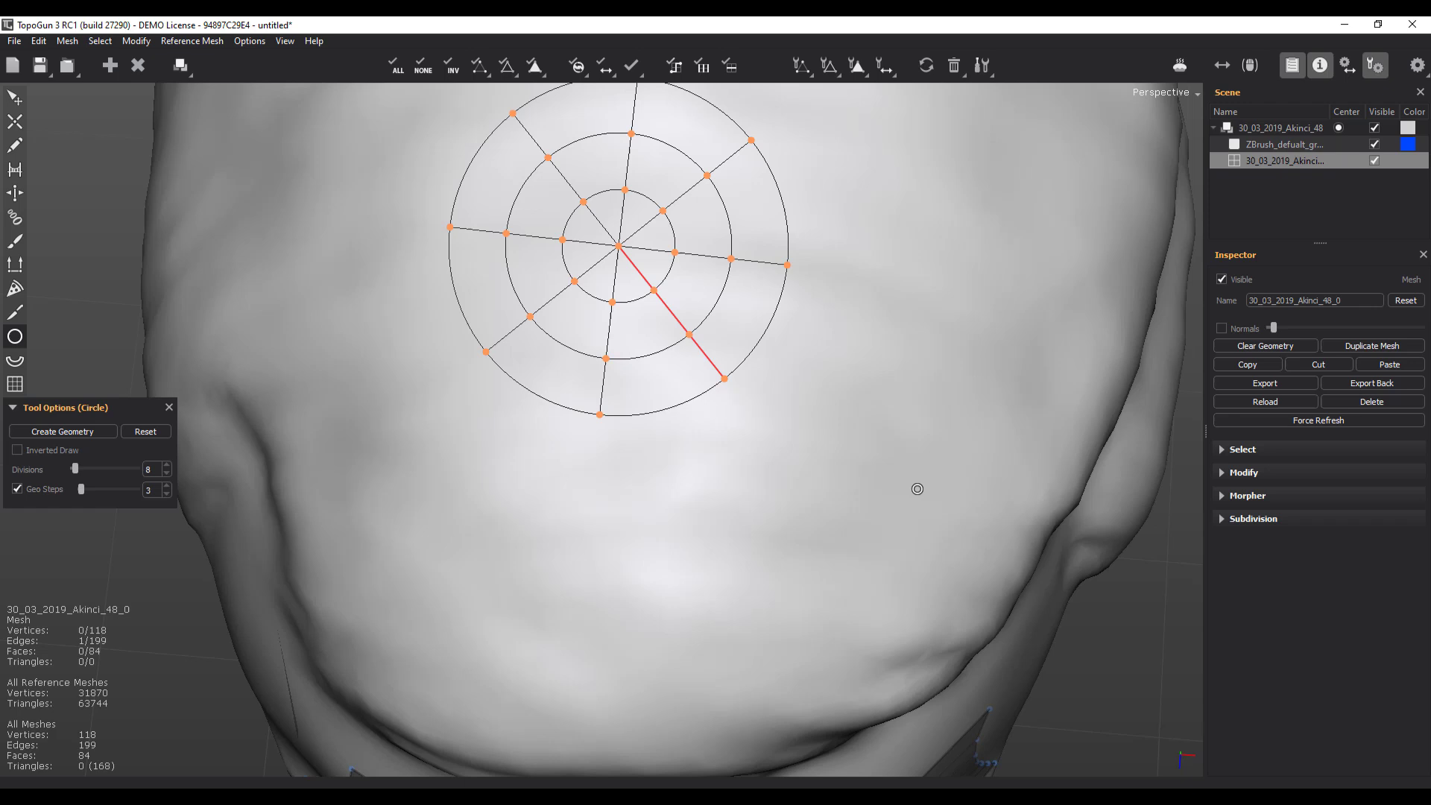
scroll(918, 489, down, 1)
key(Return)
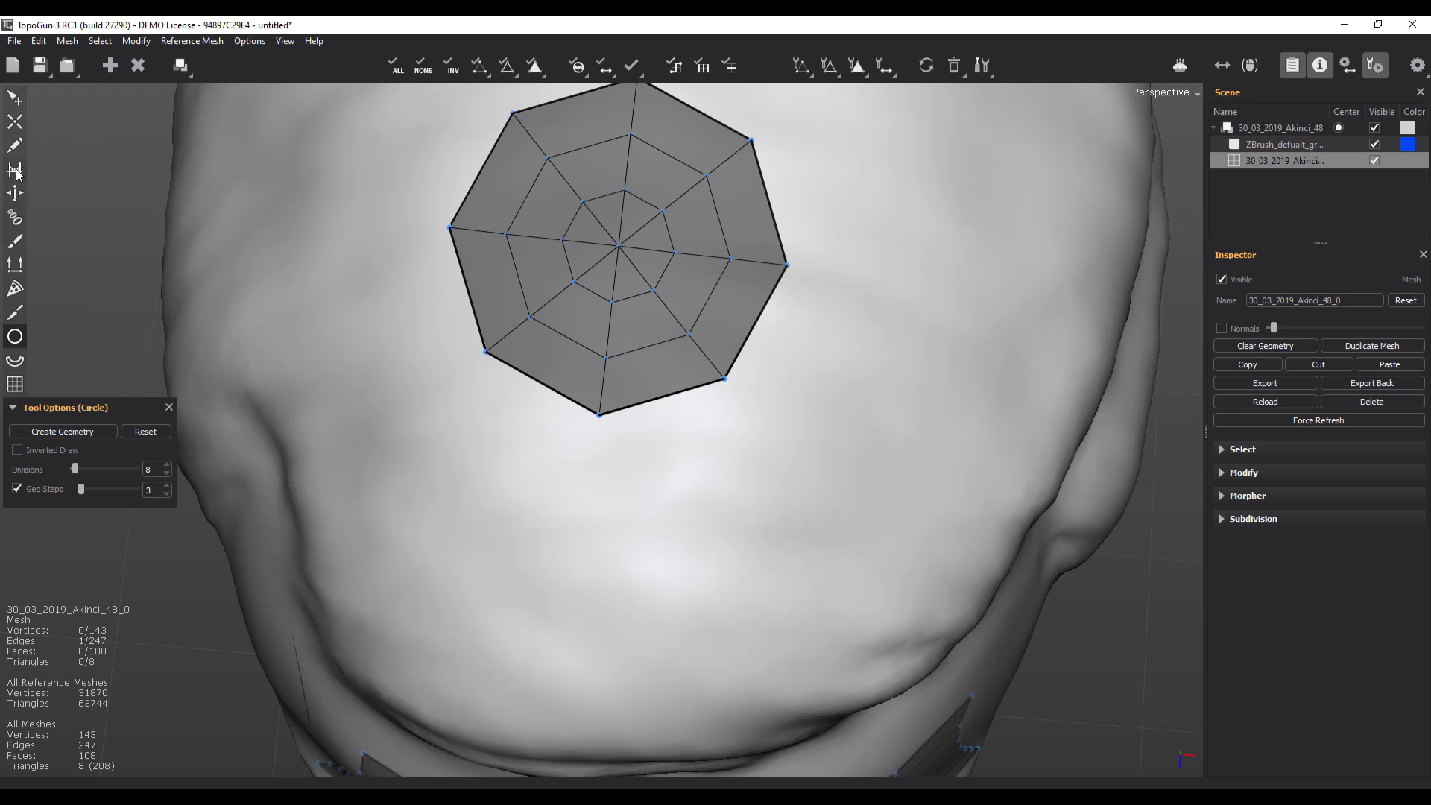
Step: Extrude two border edges on the forehead side of the circle outward, leaving one edge free between them
click(14, 267)
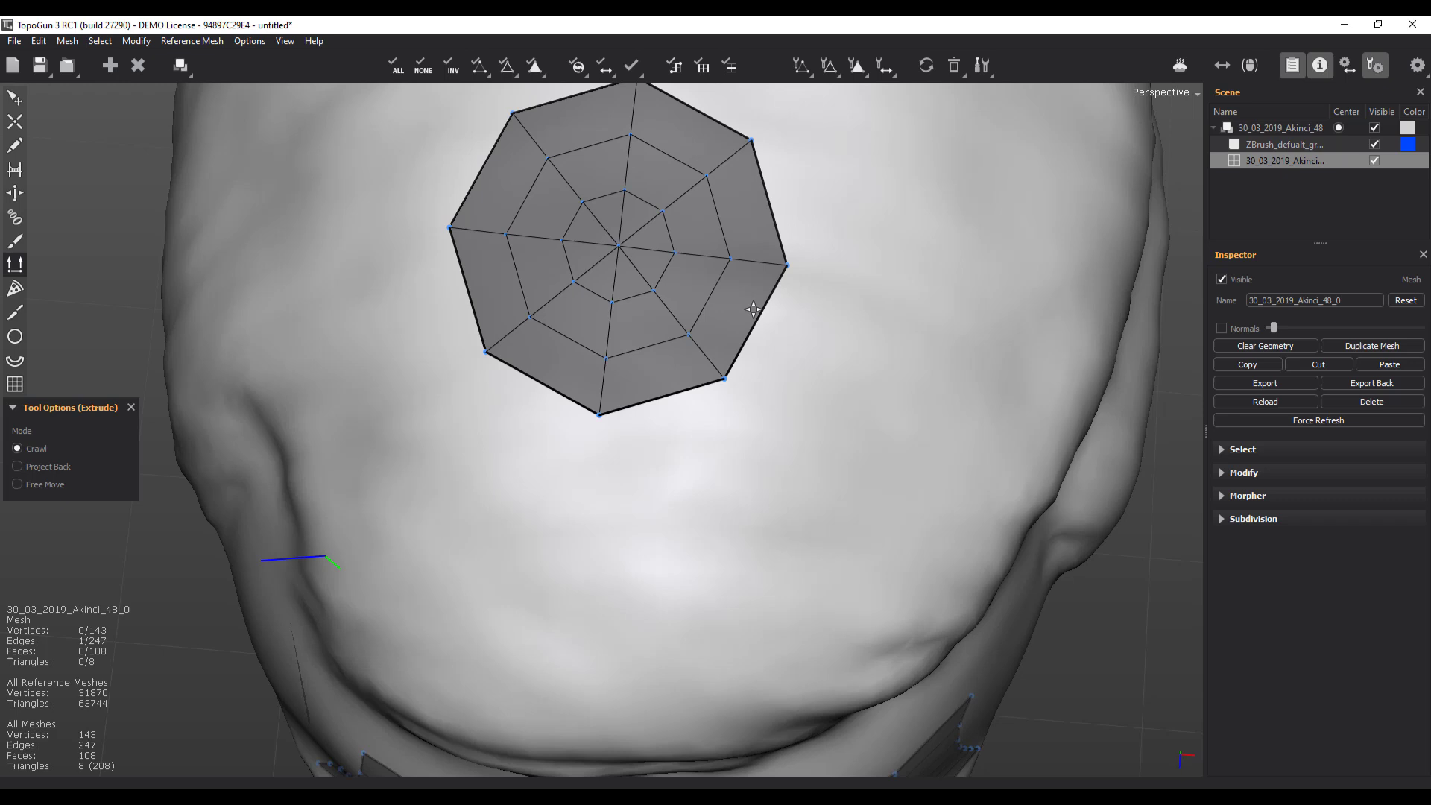
drag(759, 314, 977, 444)
drag(535, 383, 438, 548)
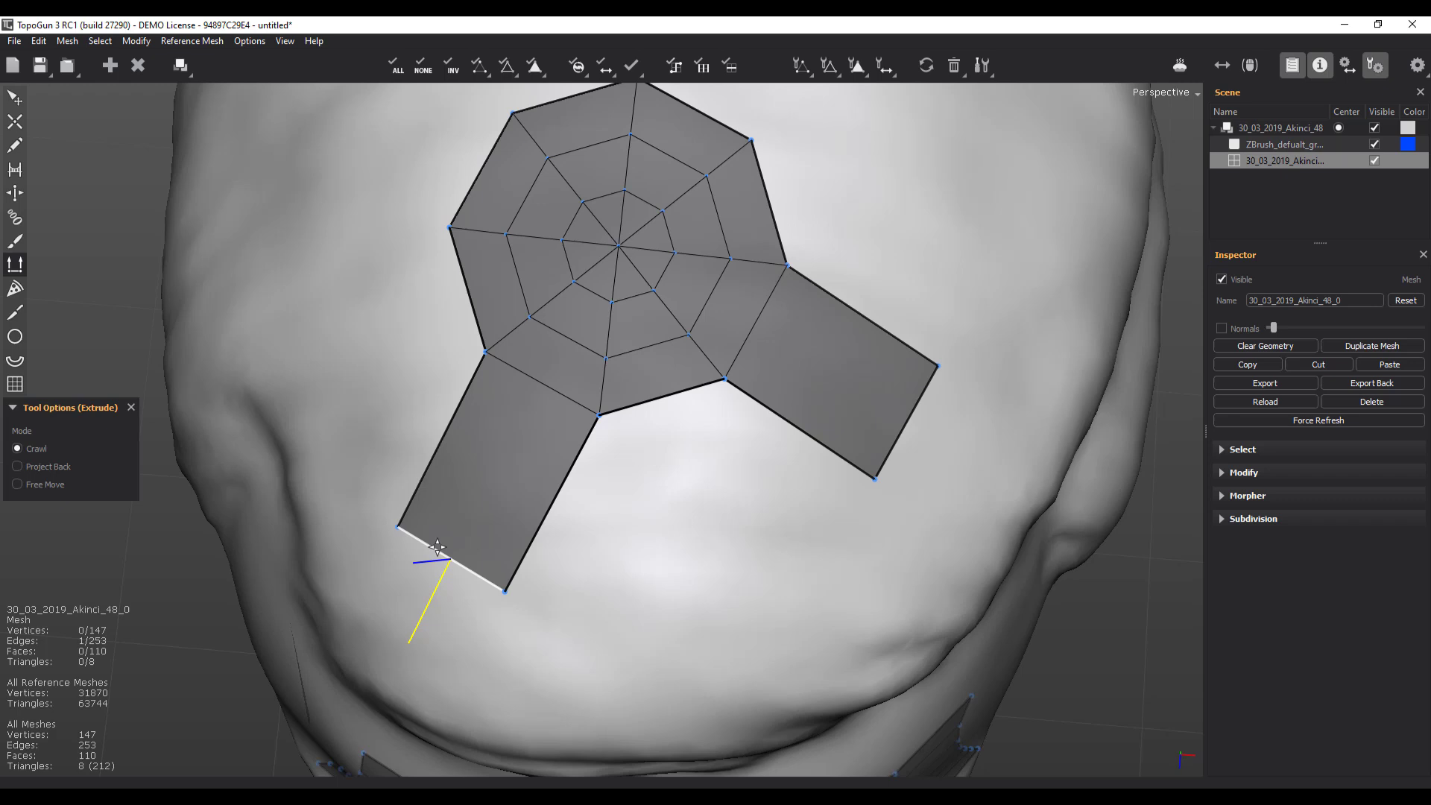
Step: Move the facing outer corner vertices of the two extruded faces closer together and bridge the gap between the faces
click(16, 101)
mouse_move(505, 592)
mouse_down()
mouse_move(538, 603)
mouse_move(643, 581)
mouse_up()
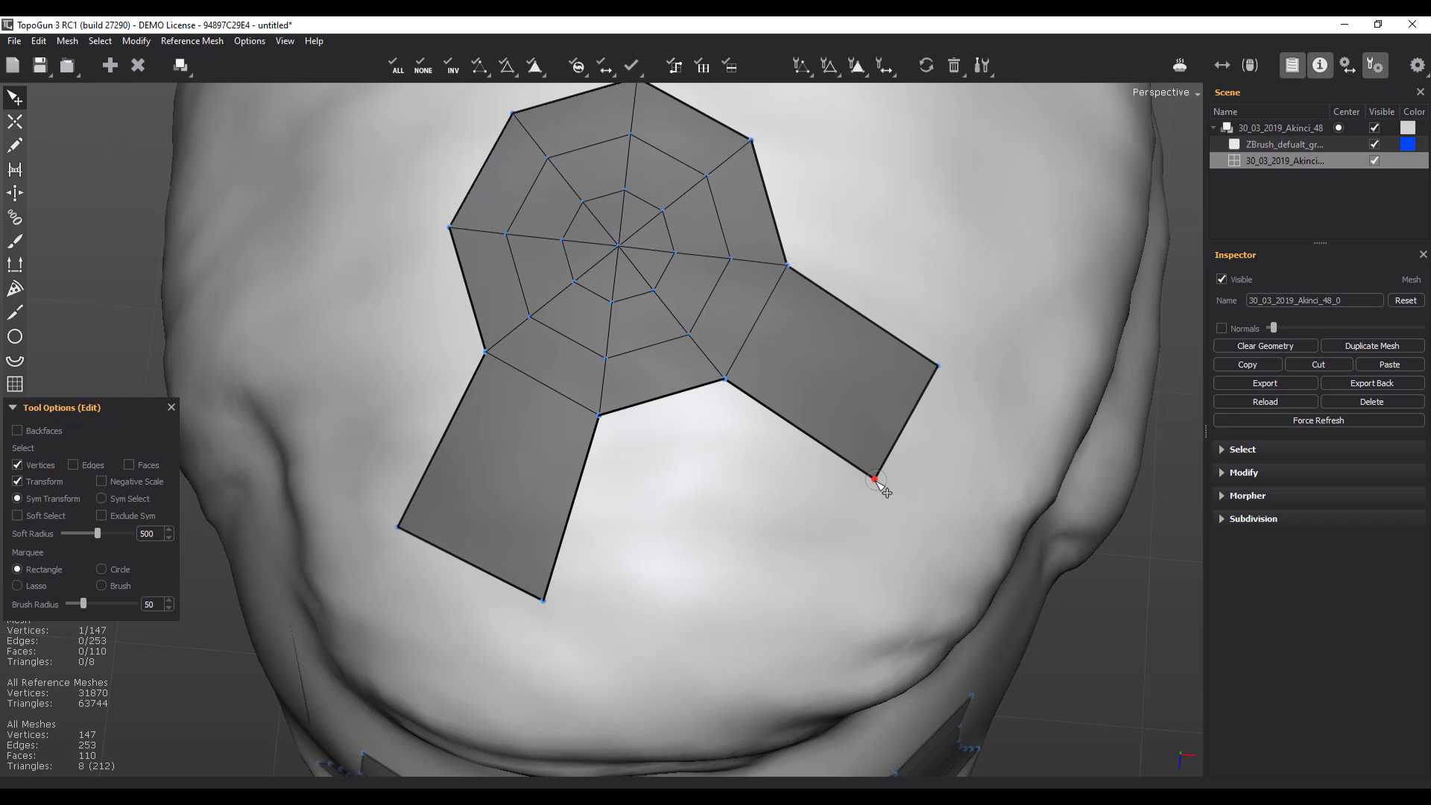
drag(878, 483, 739, 578)
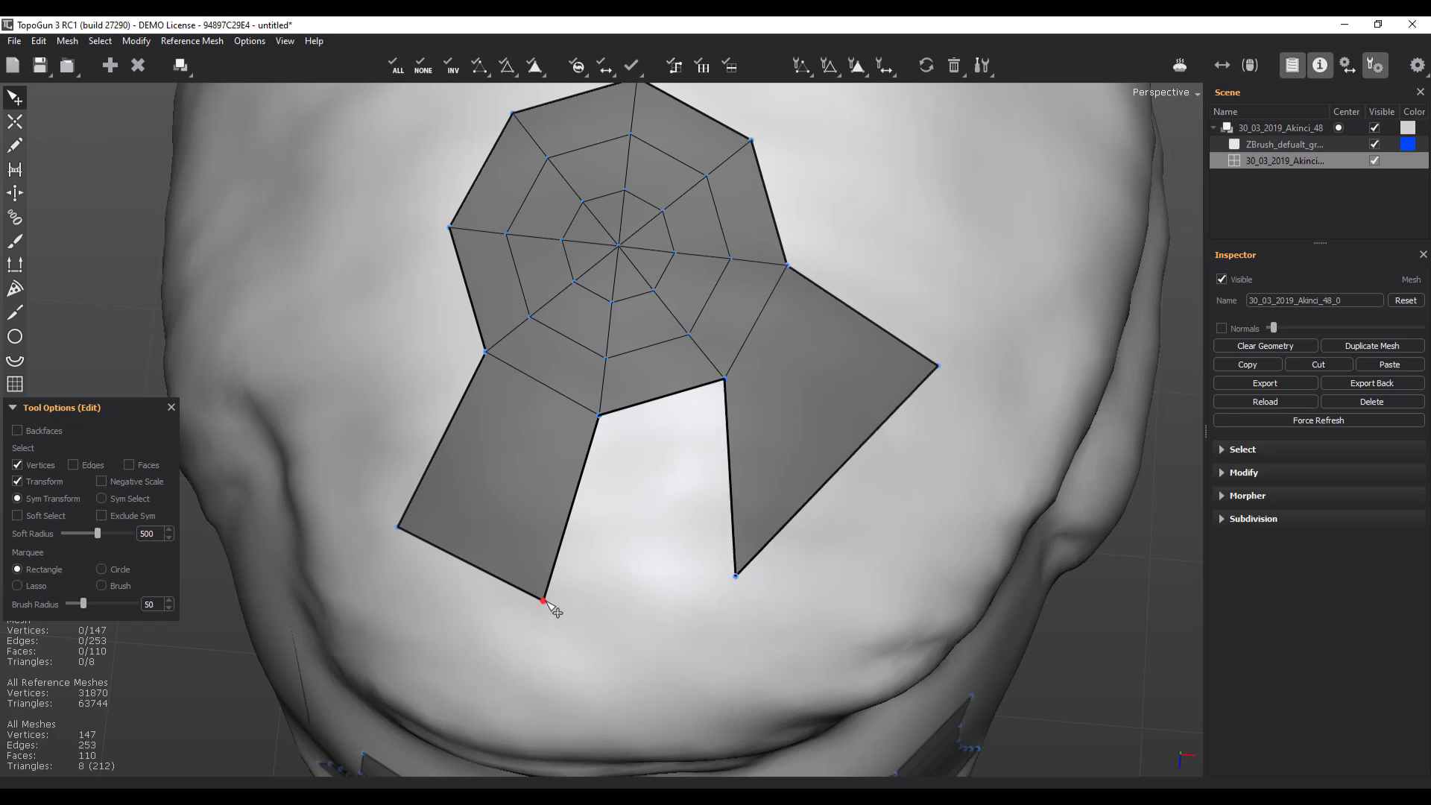
drag(546, 603, 605, 602)
key(b)
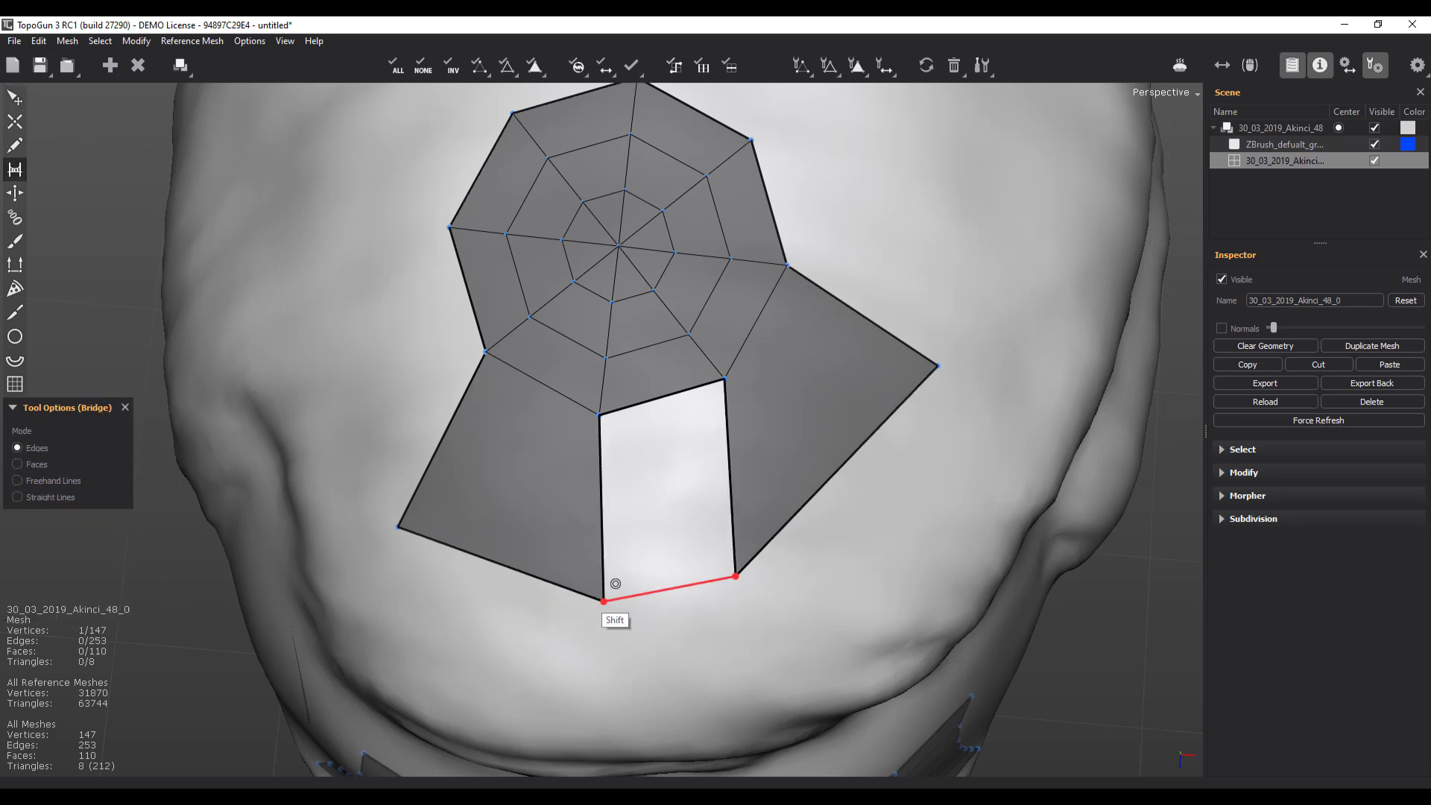
shift+click(632, 589)
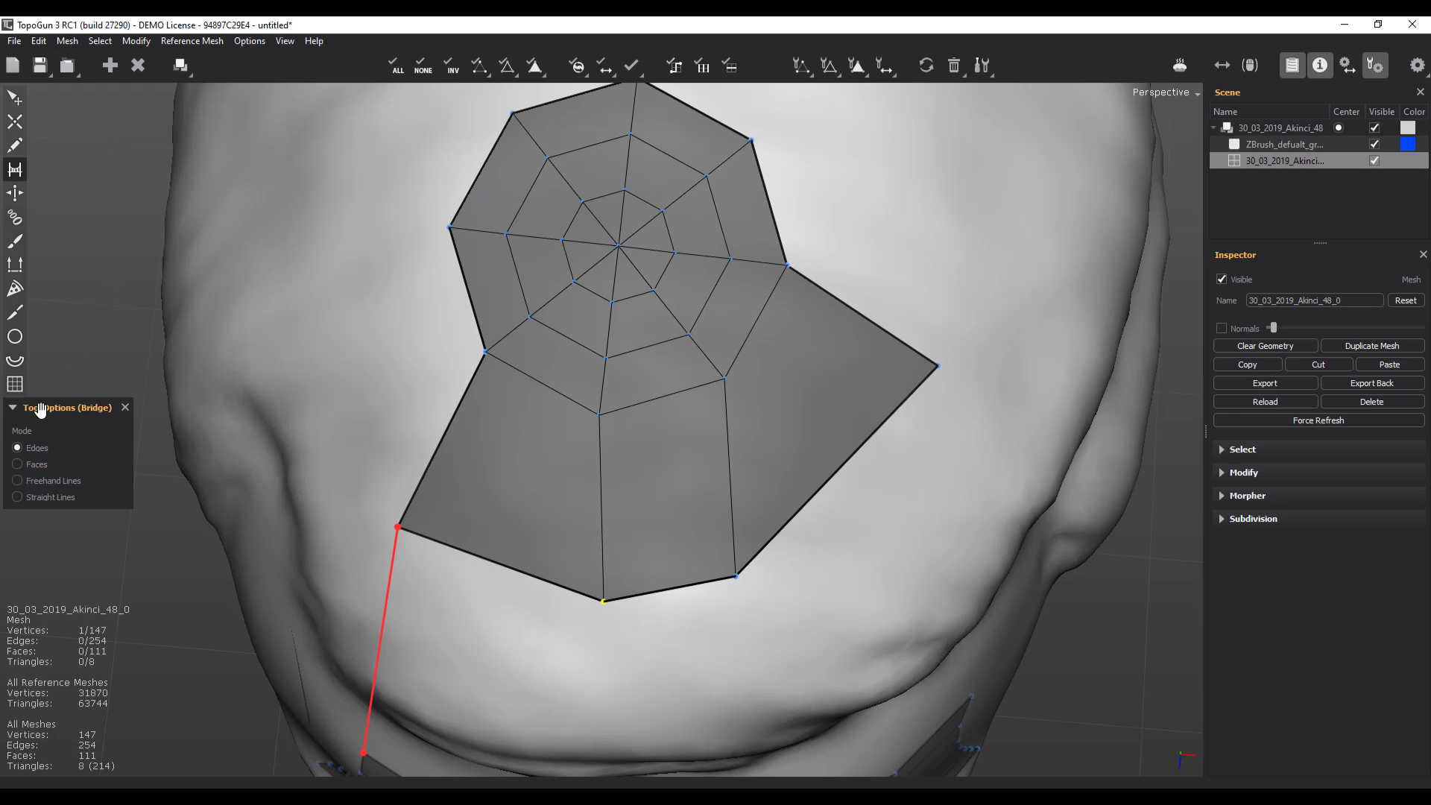
Step: Dock the floating tool options beside the viewport, and pull the cheek patch's rear border toward the ear with the Brush in Move mode
drag(51, 414, 56, 311)
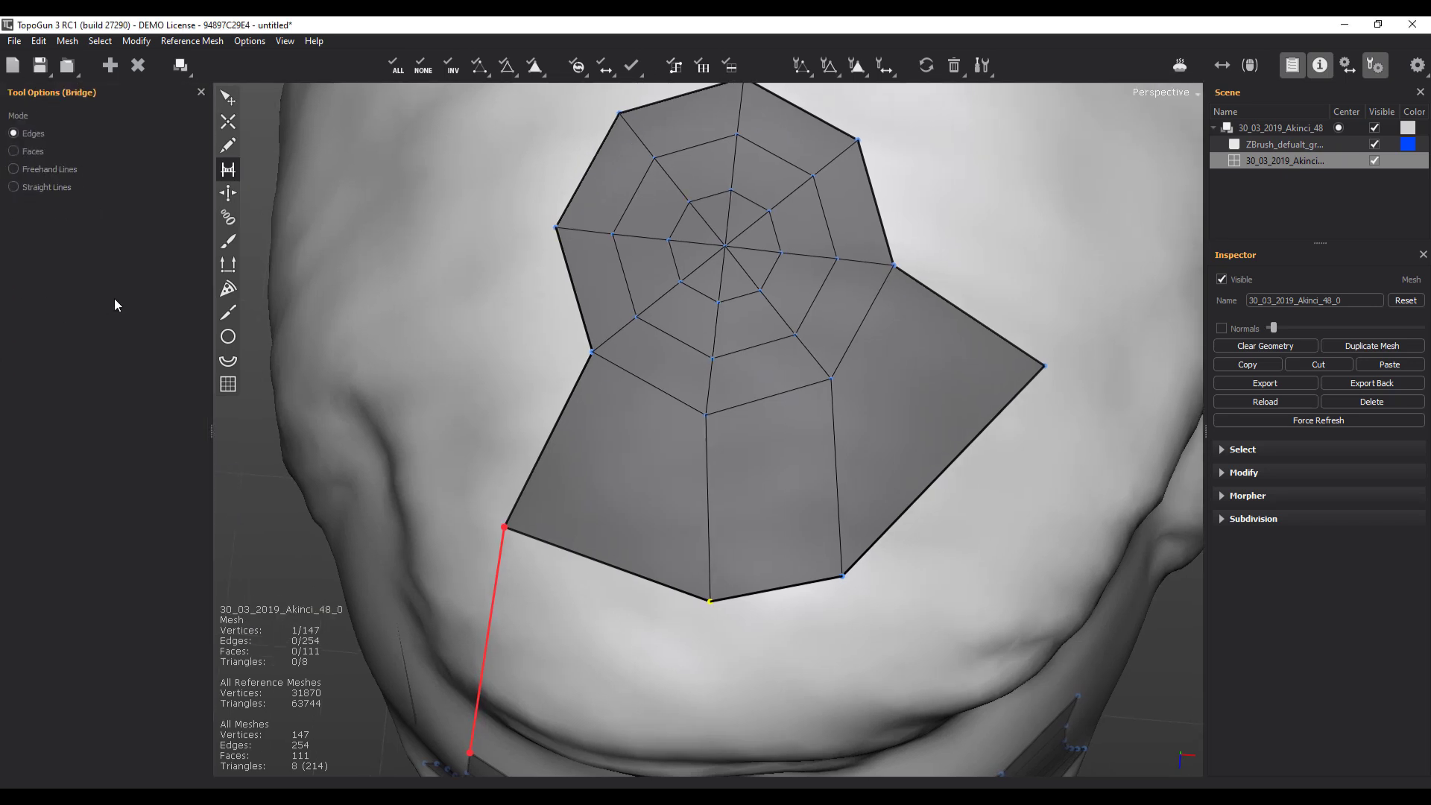
click(233, 237)
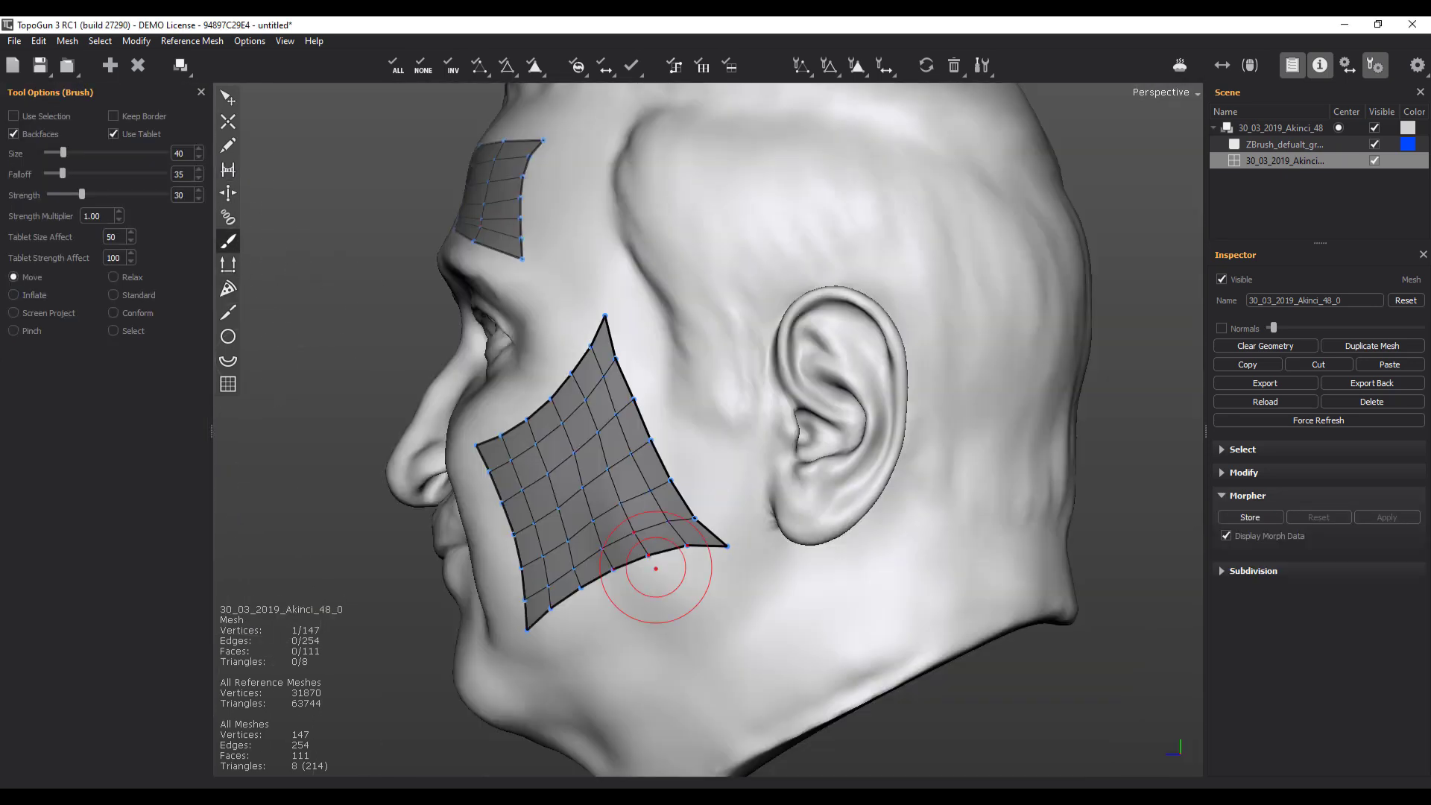
drag(620, 427, 680, 387)
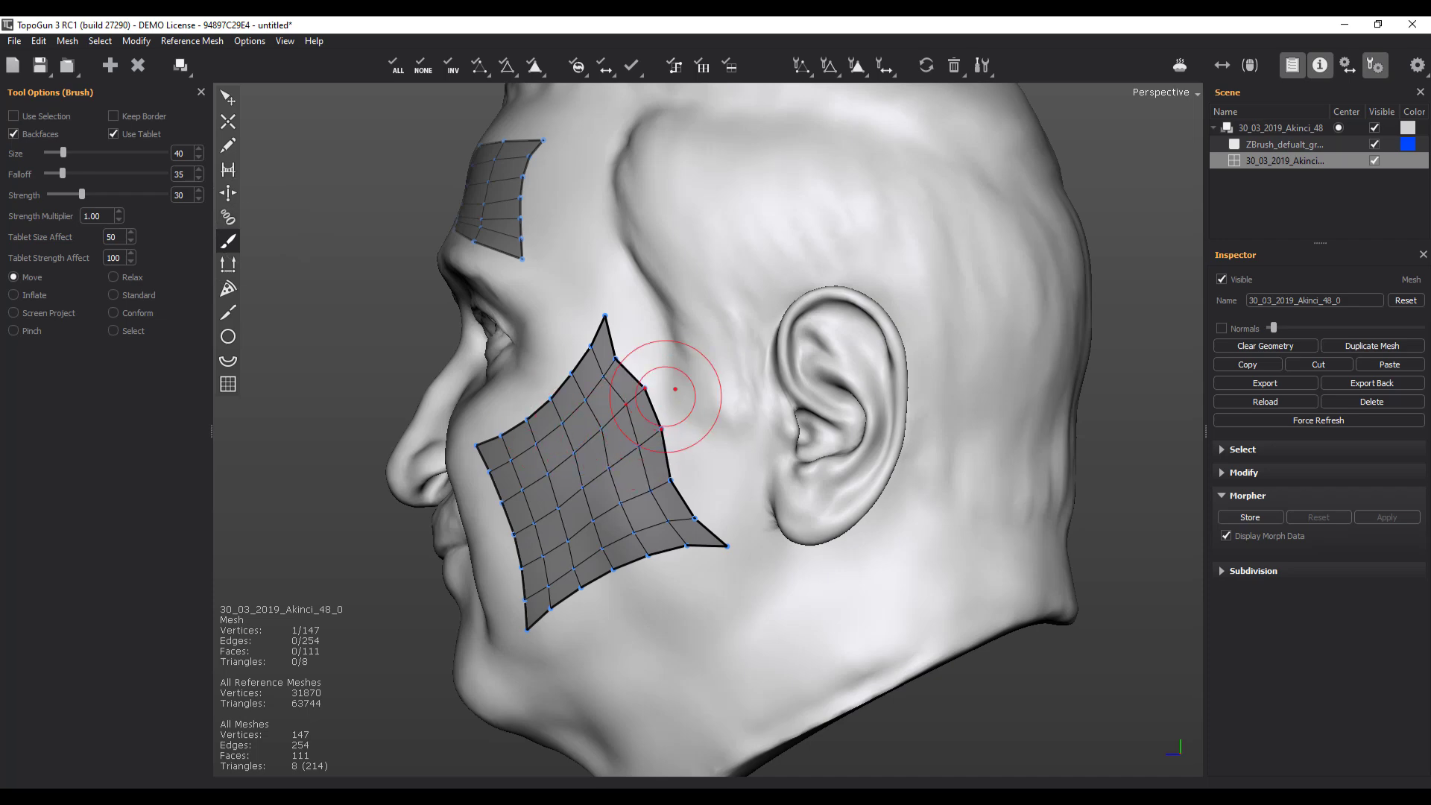
mouse_move(635, 484)
mouse_down()
mouse_move(697, 468)
mouse_move(782, 496)
mouse_move(775, 470)
mouse_up()
scroll(614, 458, up, 2)
scroll(617, 440, down, 5)
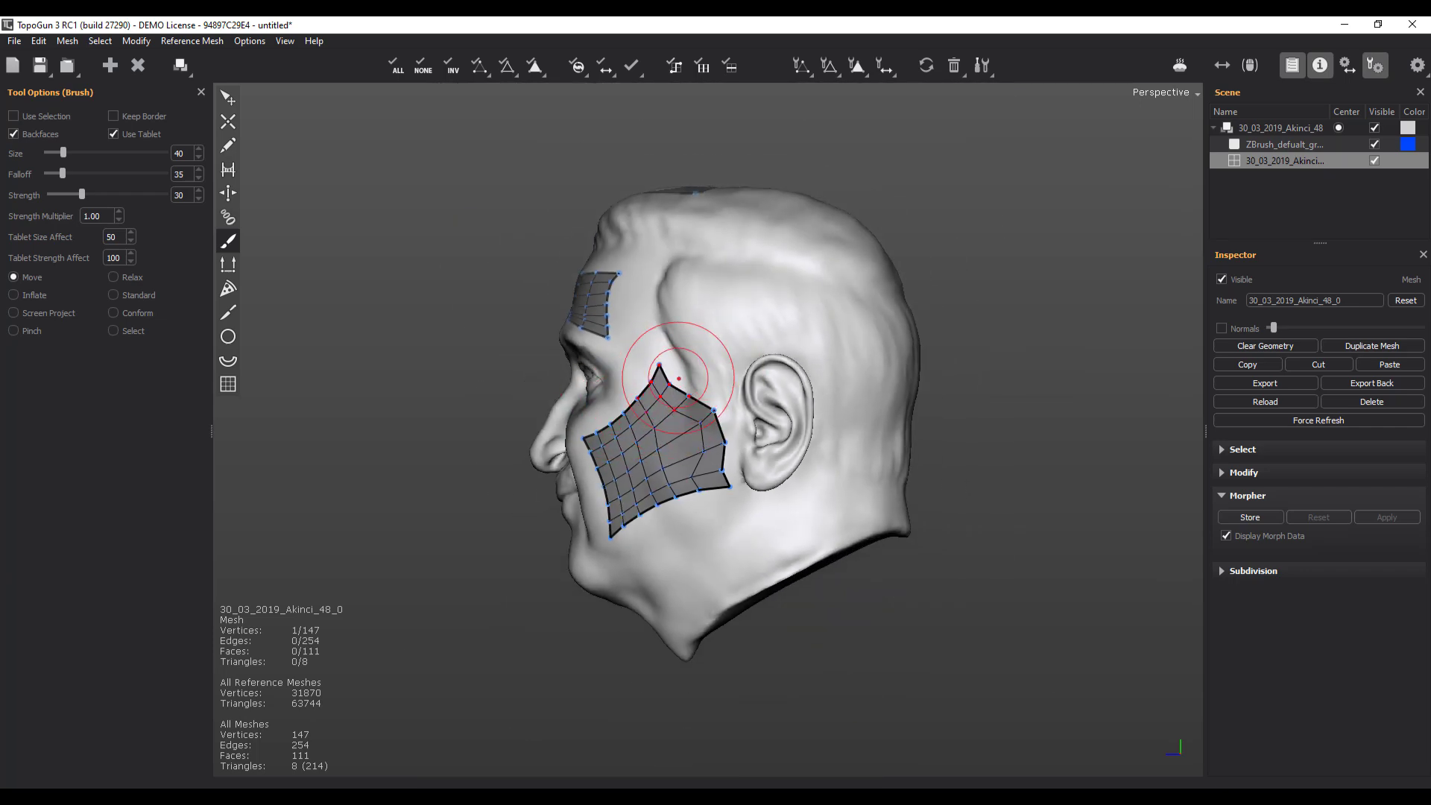
drag(679, 378, 676, 341)
scroll(677, 422, up, 6)
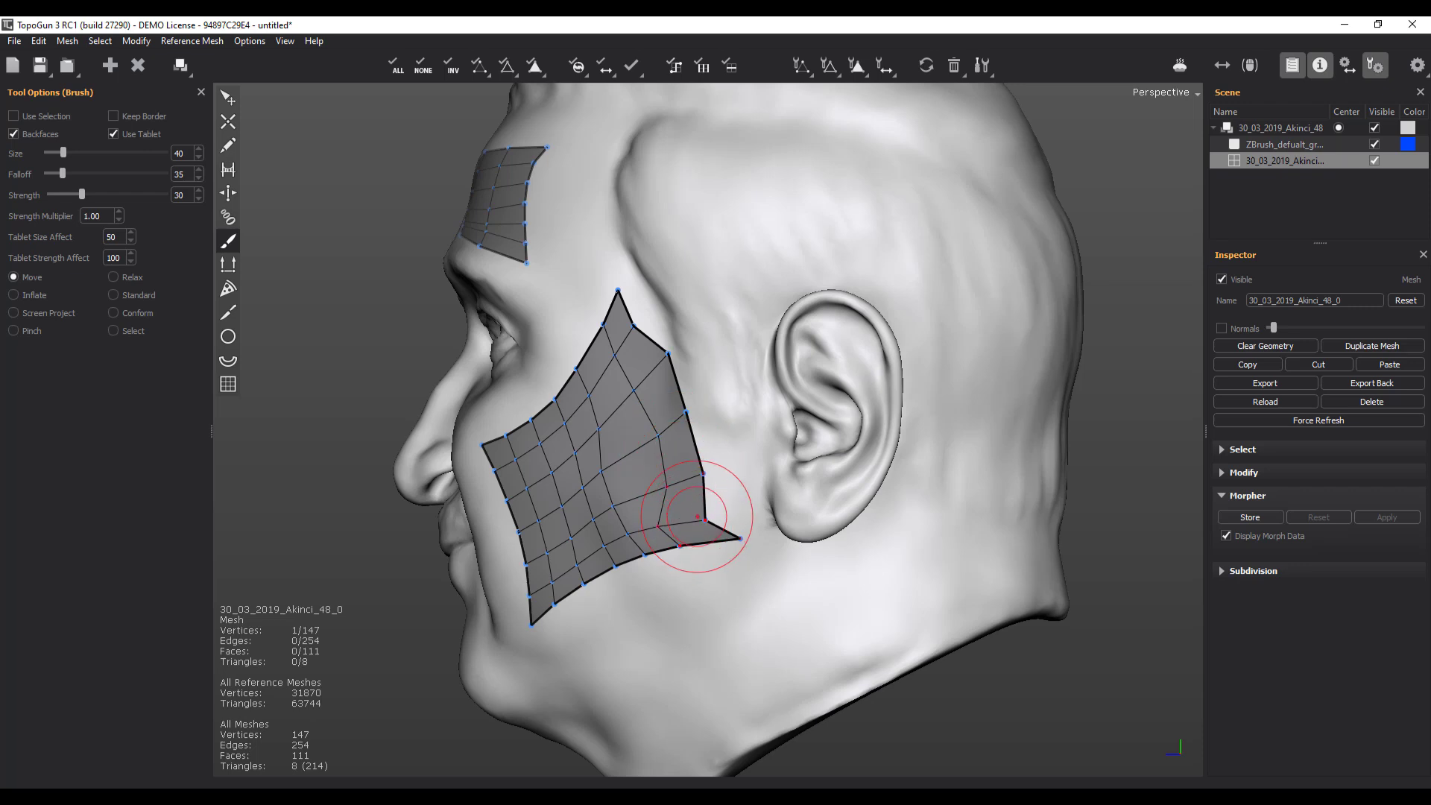
Step: Reshape the cheek patch's upper edge near the temple and its front and lower borders with the Move brush at size 40
scroll(651, 402, down, 8)
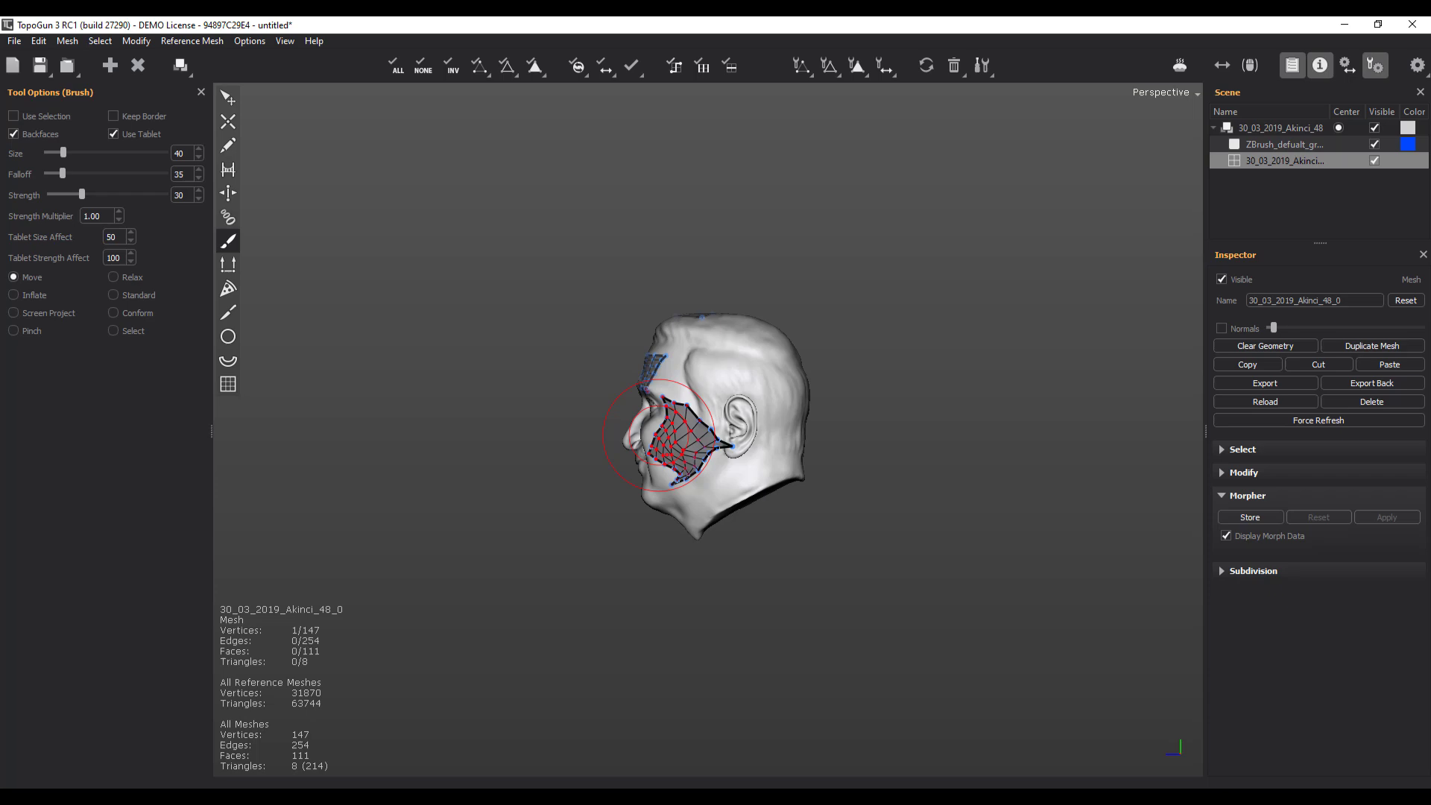
scroll(669, 441, up, 10)
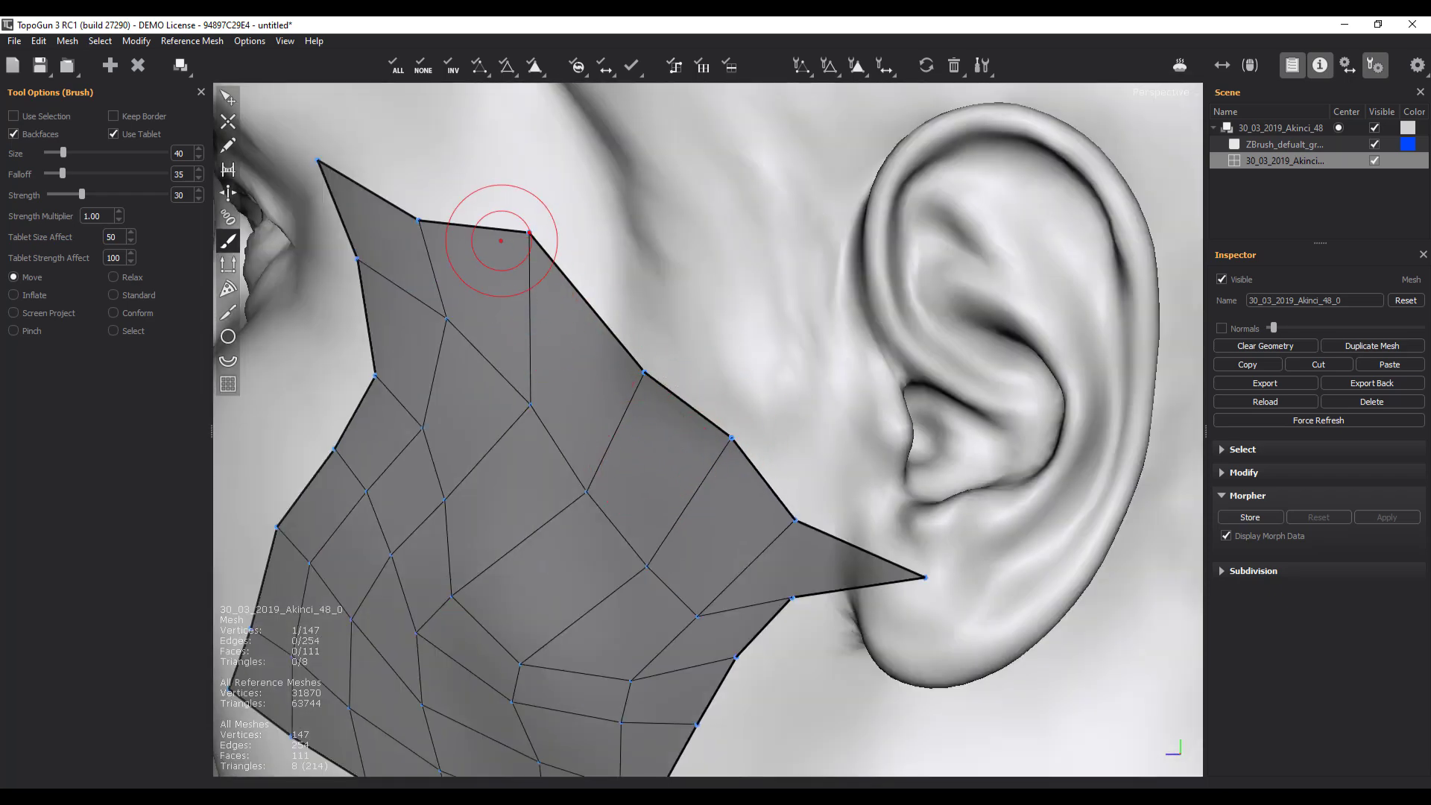
drag(495, 231, 522, 226)
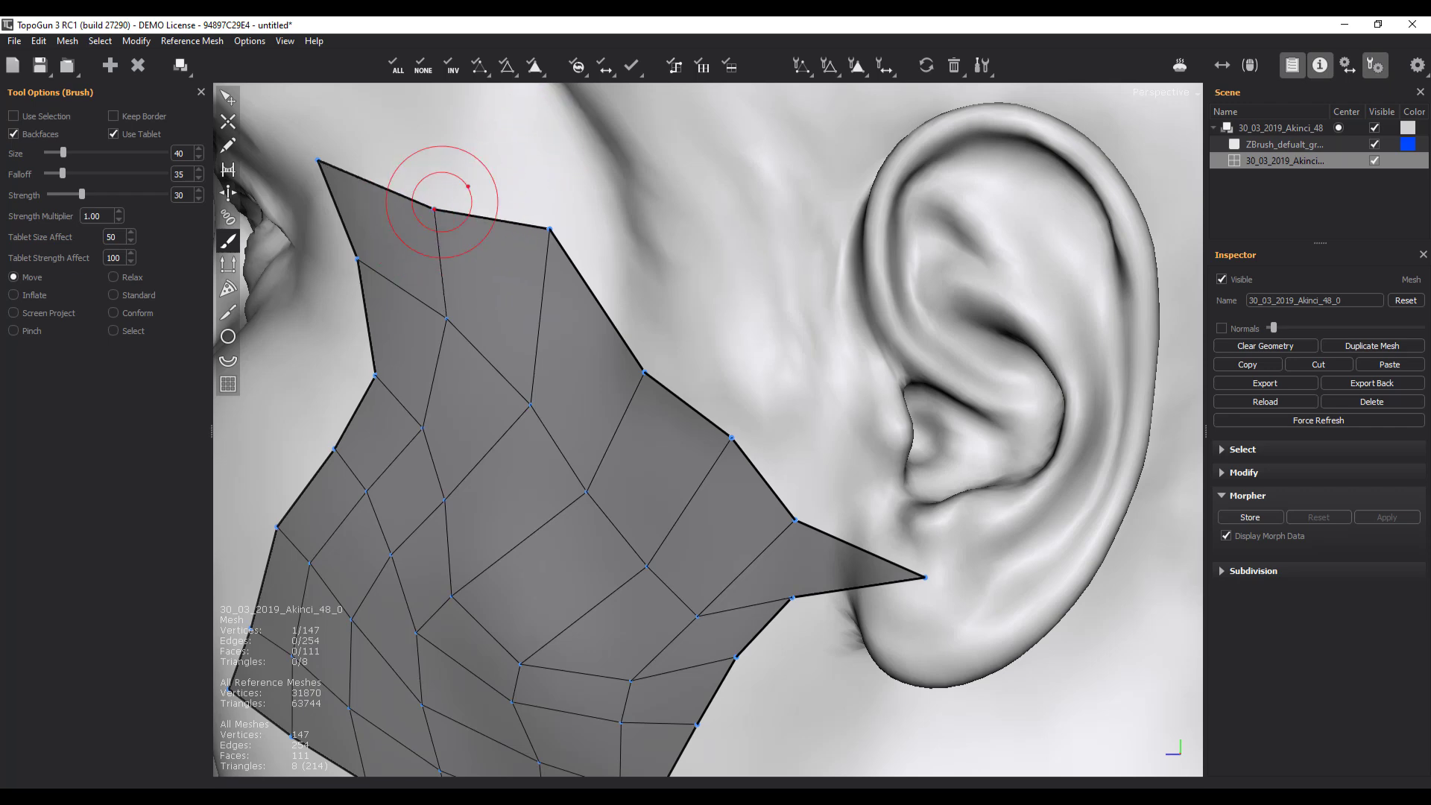
scroll(548, 548, down, 5)
drag(651, 565, 580, 563)
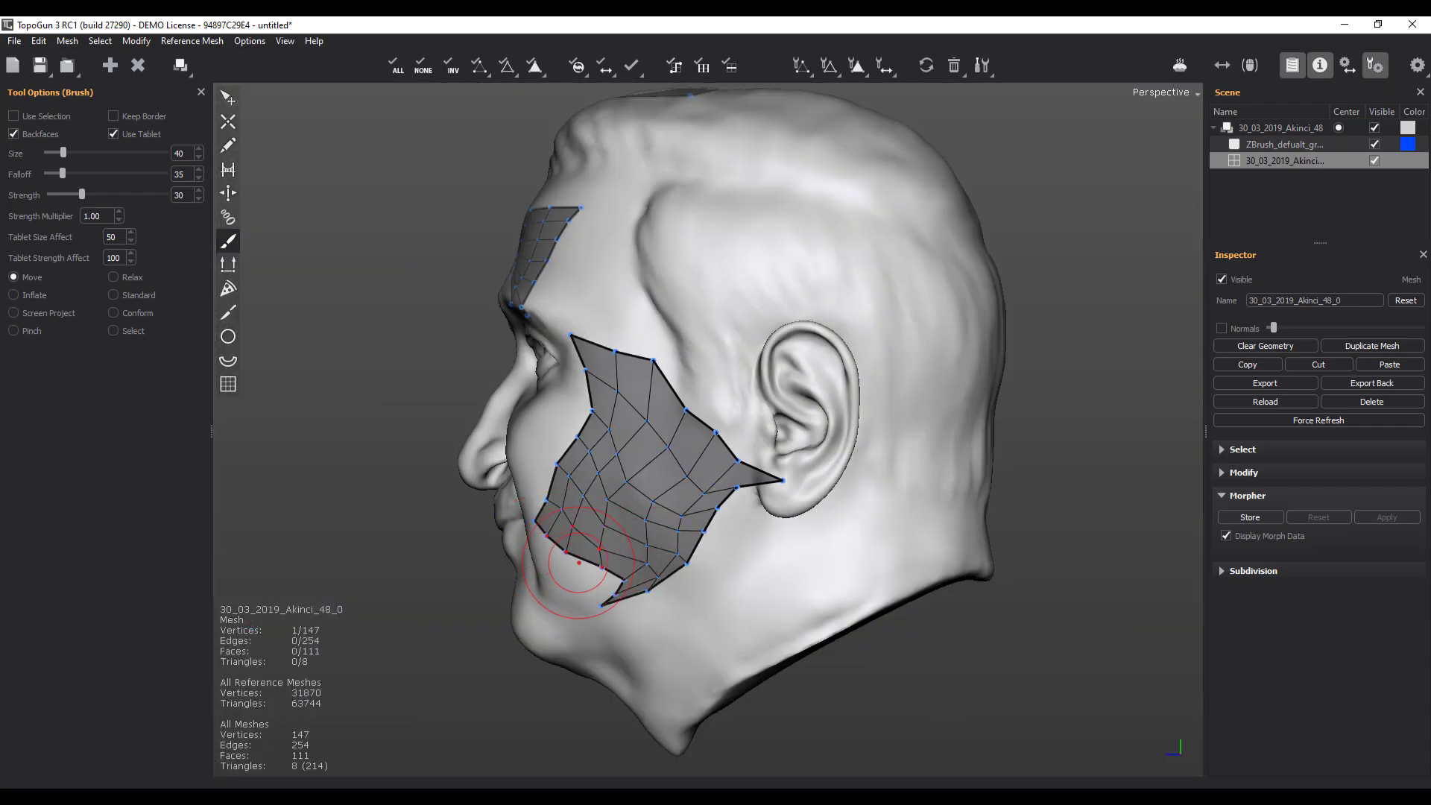
drag(589, 483, 548, 456)
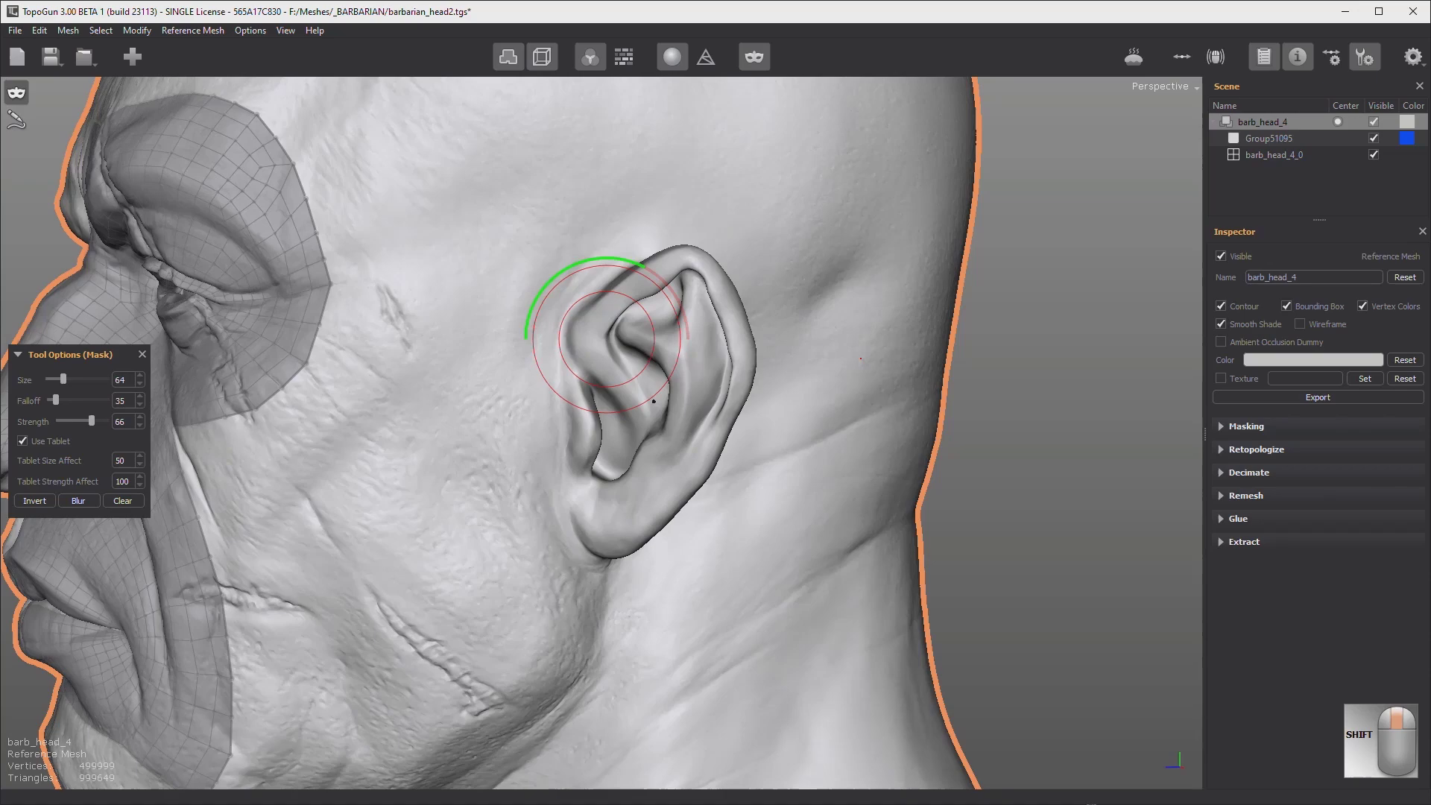
Step: Mask the whole ear of the barb_head_4 reference mesh, including behind it, and extract the masked area as a separate mesh
mouse_move(591, 320)
mouse_down()
mouse_move(589, 462)
mouse_move(462, 489)
mouse_up()
scroll(574, 494, up, 5)
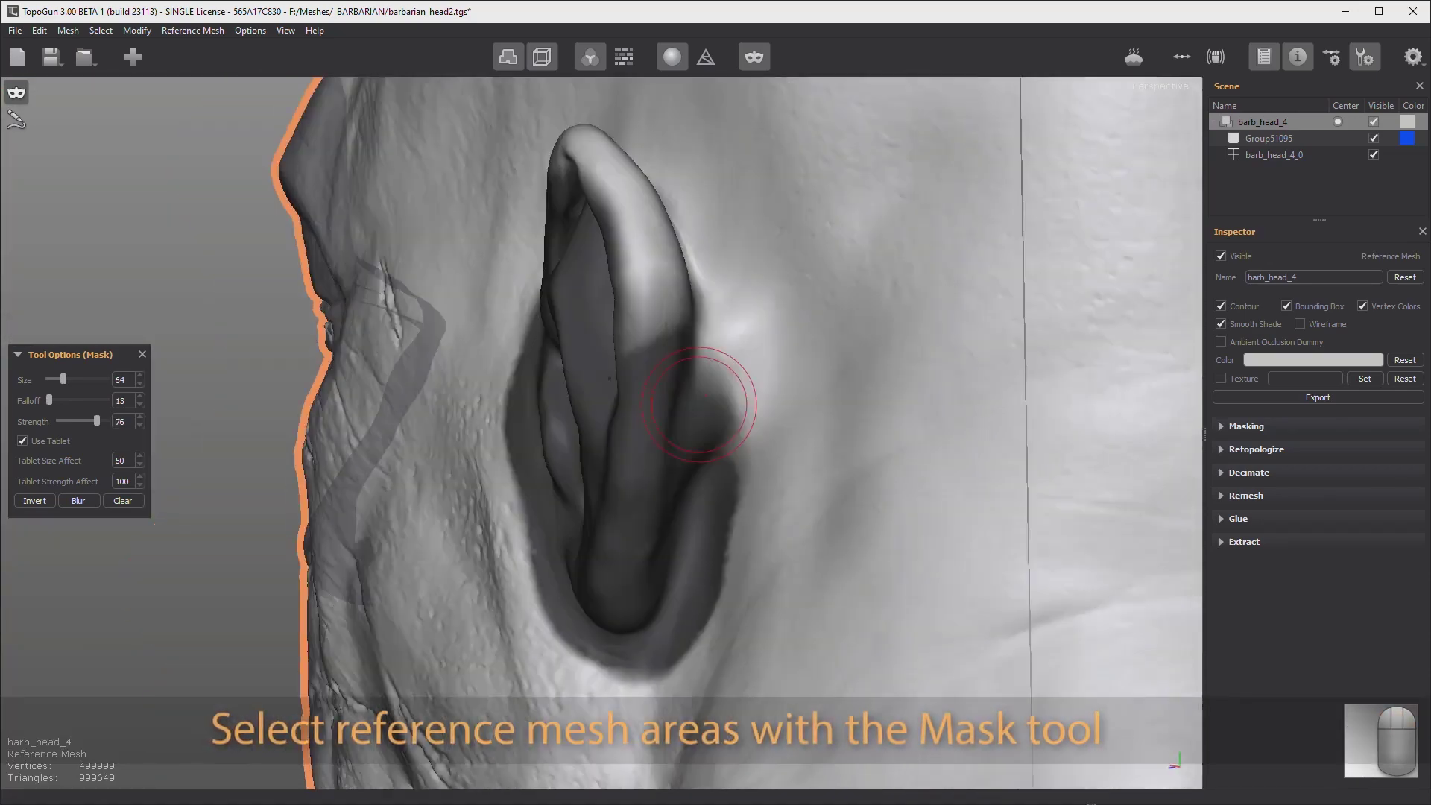
scroll(700, 409, down, 3)
mouse_move(700, 410)
alt+mouse_down()
mouse_move(812, 403)
mouse_move(730, 387)
alt+mouse_up()
mouse_move(708, 272)
mouse_down()
mouse_move(540, 294)
mouse_move(588, 338)
mouse_move(719, 310)
mouse_move(684, 597)
mouse_up()
key([)
scroll(709, 239, down, 2)
mouse_move(701, 350)
ctrl+mouse_down()
mouse_move(732, 404)
mouse_move(836, 417)
ctrl+mouse_up()
scroll(732, 404, down, 3)
click(1243, 546)
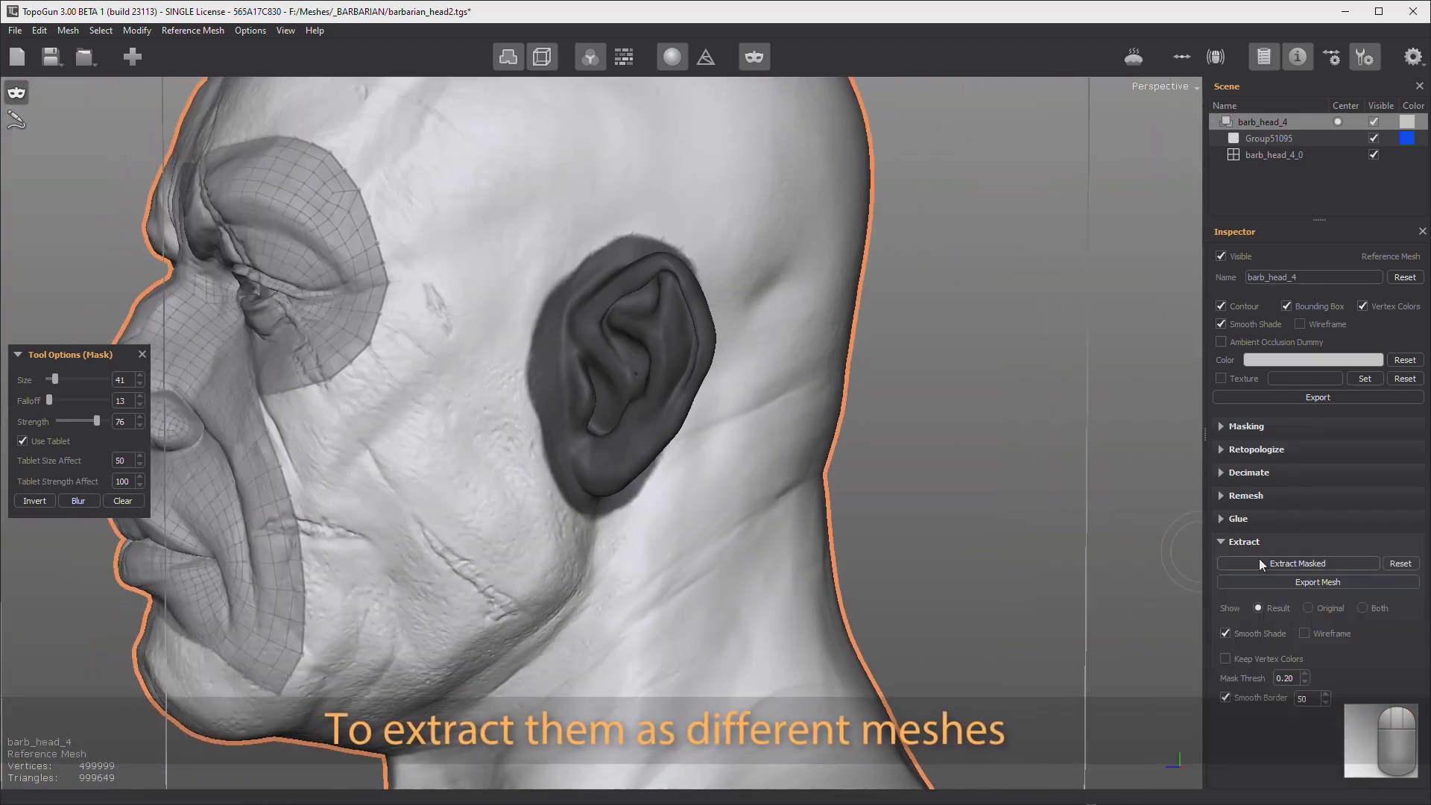
click(1260, 564)
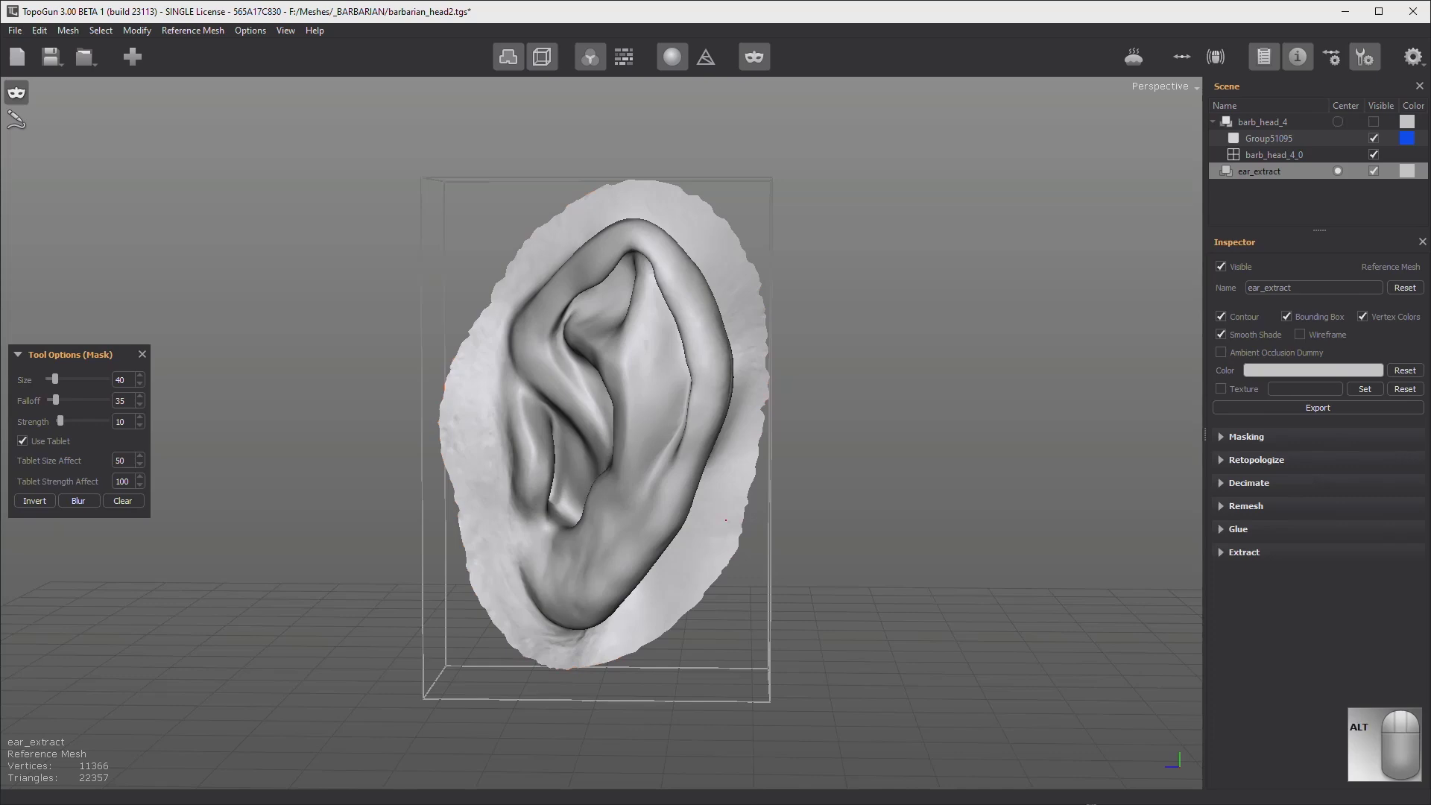
Step: Automatically retopologize the ear_extract mesh and create a scene mesh from the result
click(1249, 463)
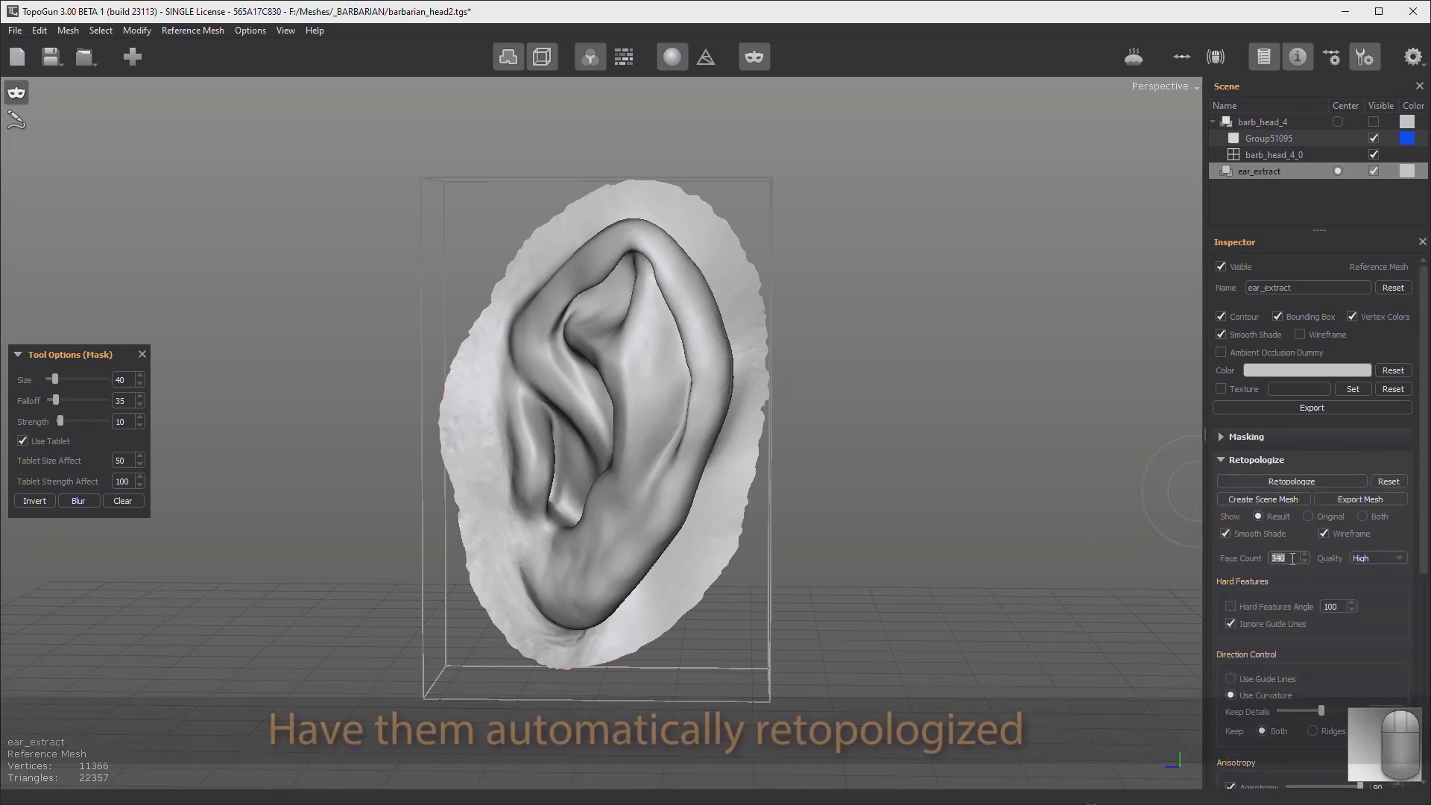
click(1290, 482)
alt+drag(888, 358, 857, 392)
click(1263, 499)
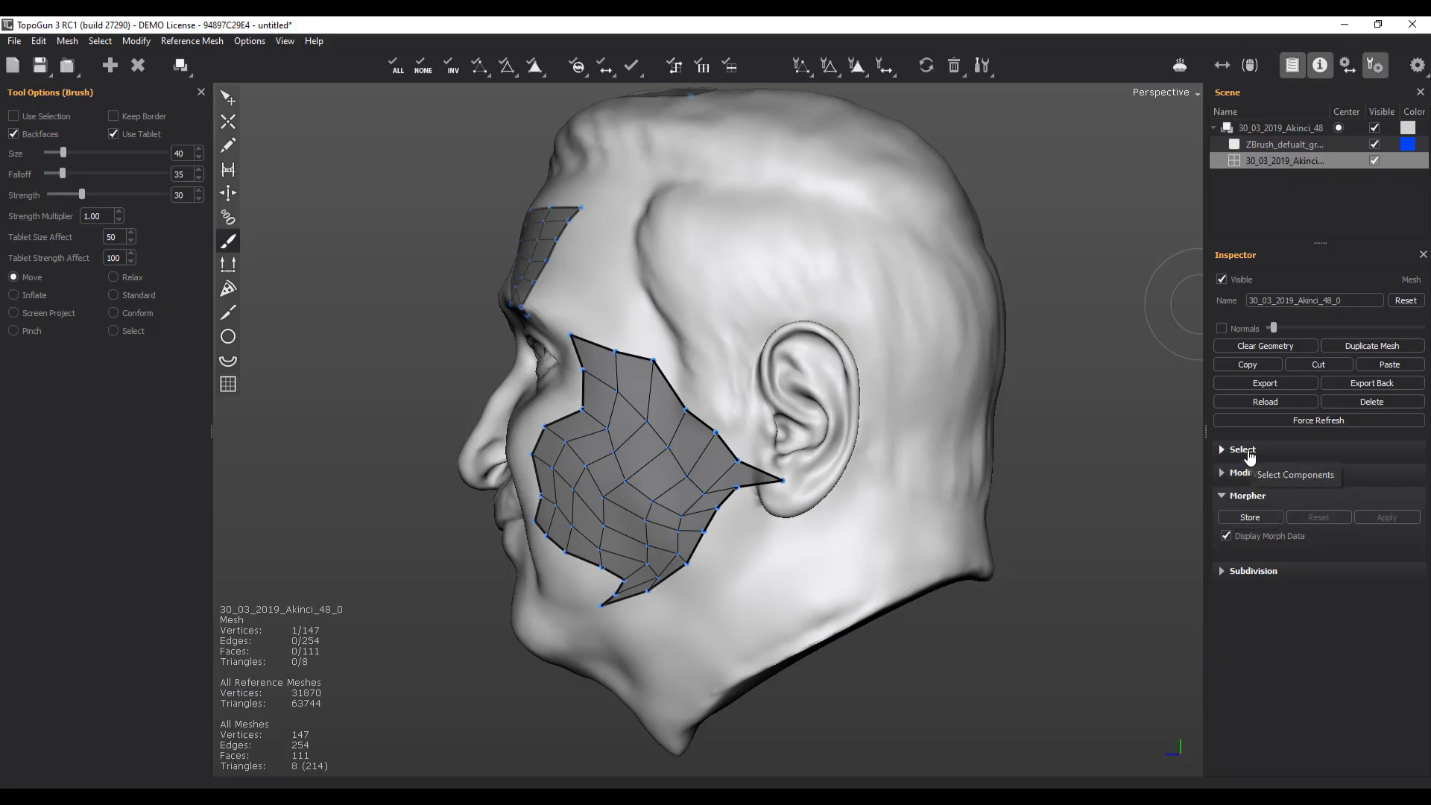
Step: Examine the Select and Modify options of the head's retopology mesh, from component selection and conversion to vertex, edge and normals operations
click(1242, 449)
scroll(1273, 336, down, 3)
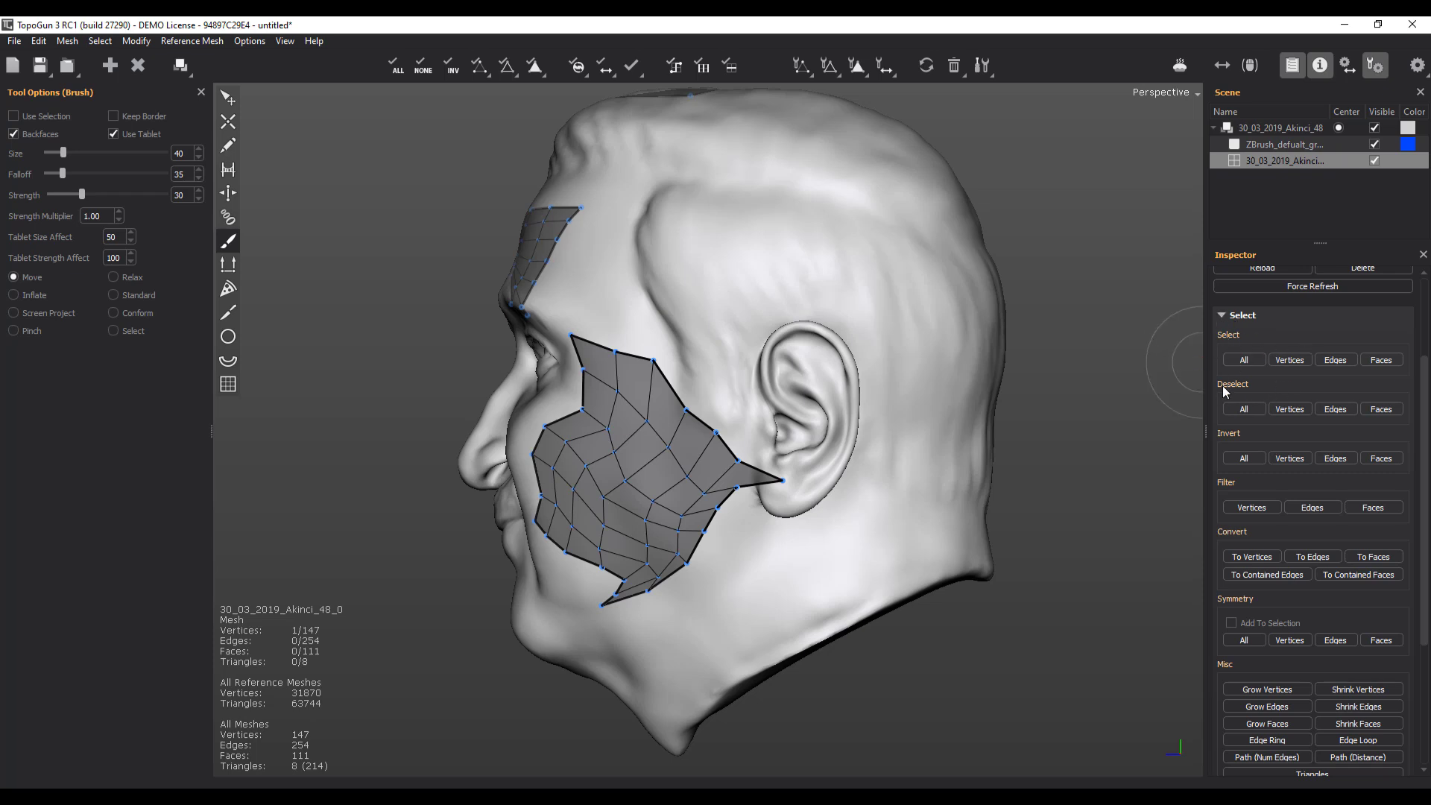
scroll(1262, 474, down, 2)
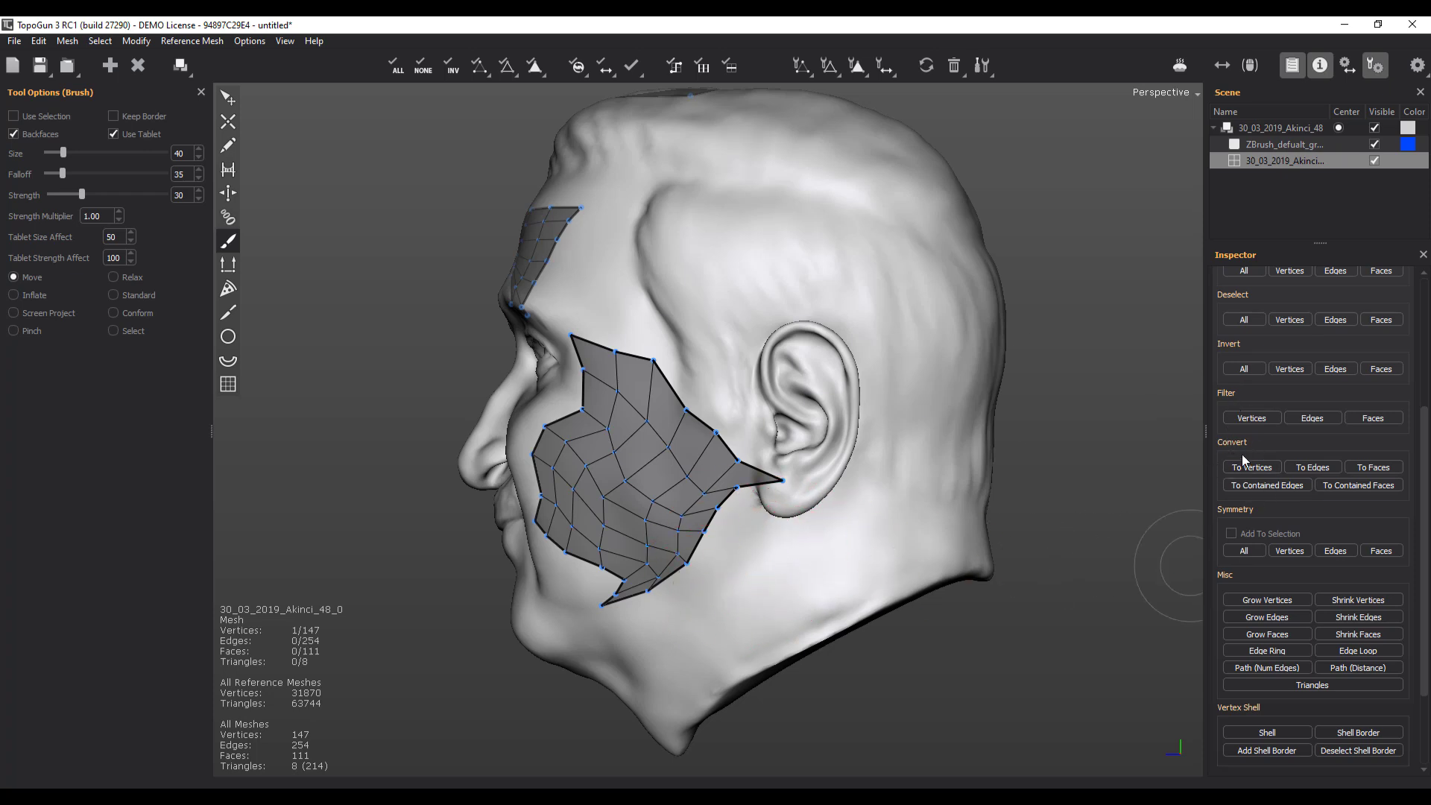
scroll(1254, 440, down, 3)
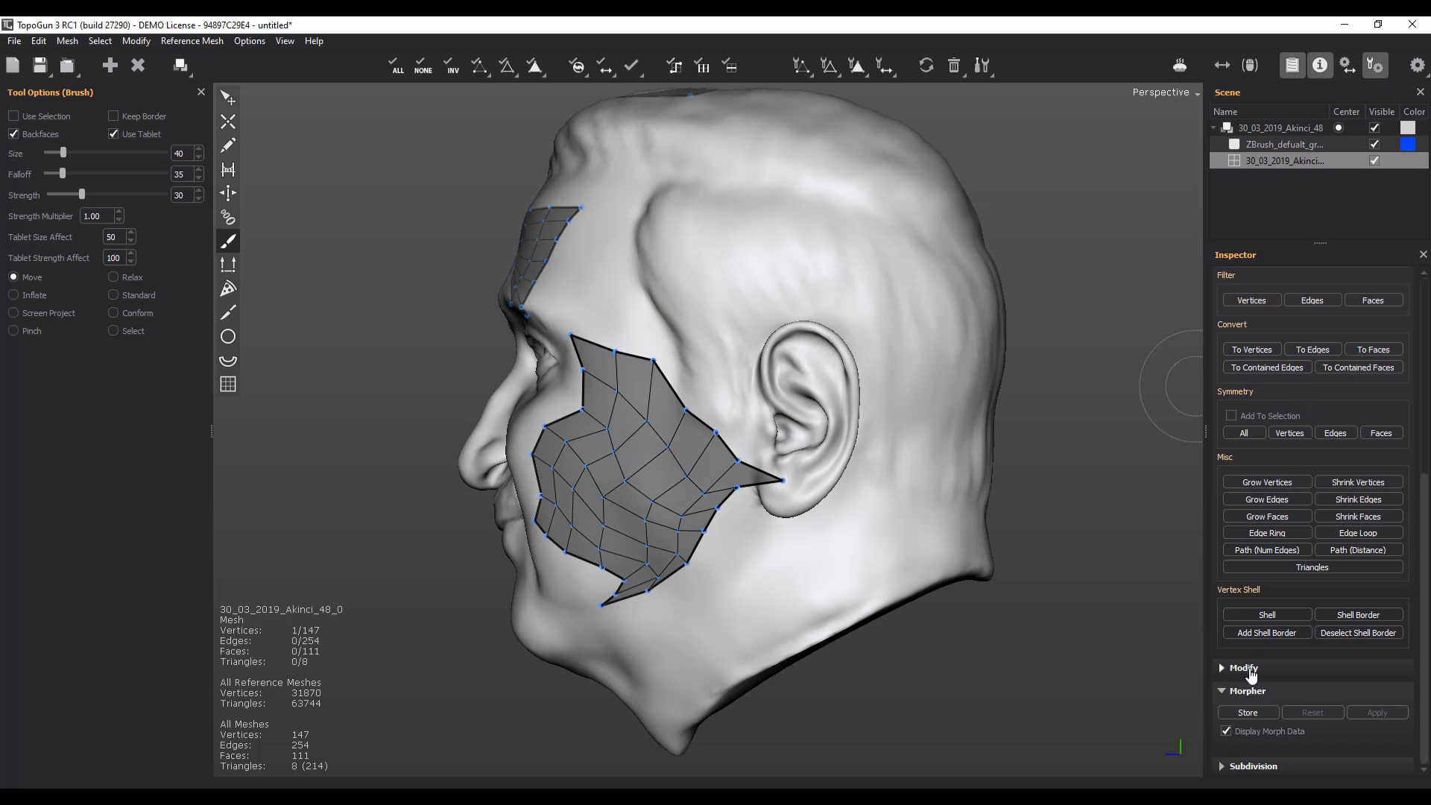
click(1244, 668)
scroll(1262, 512, down, 5)
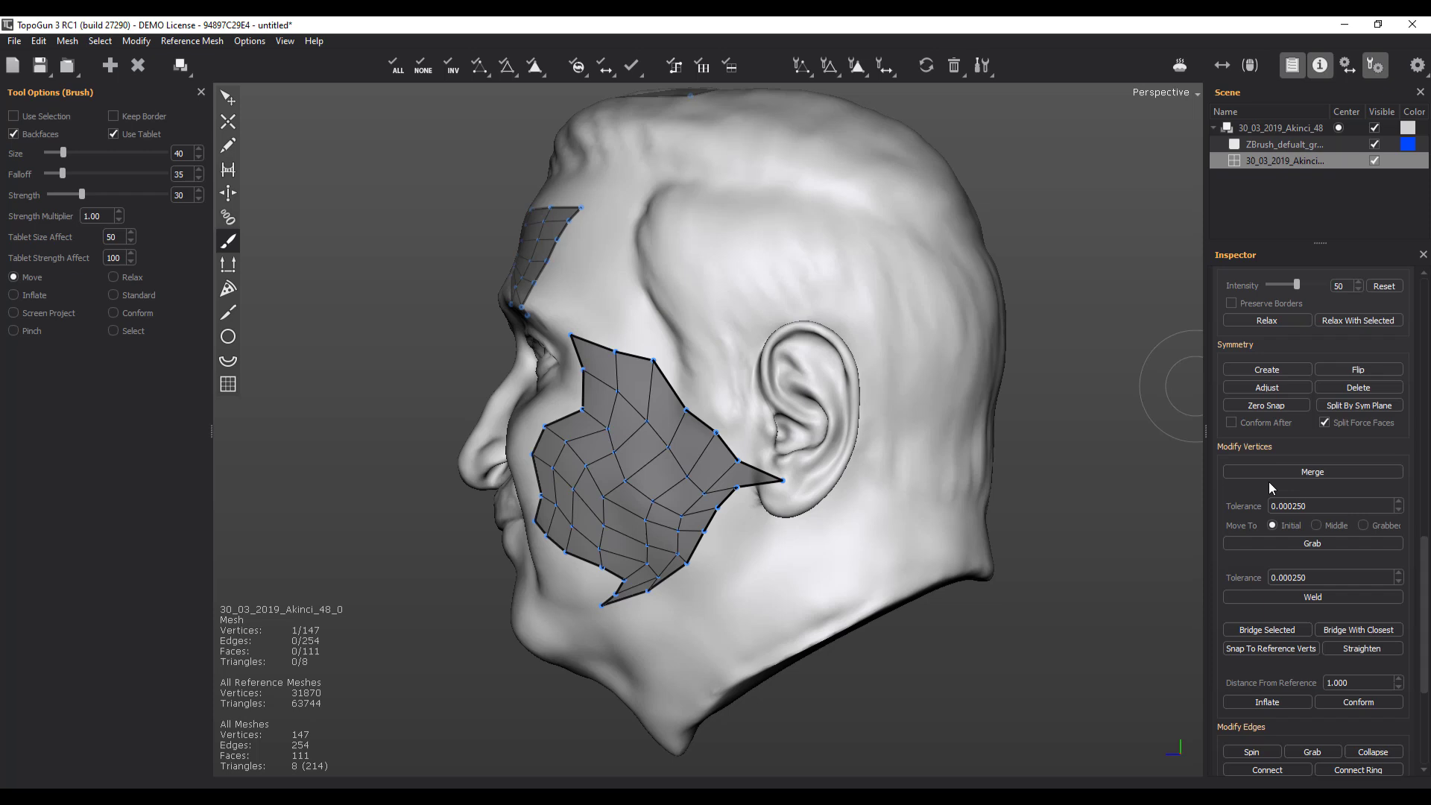
scroll(1269, 475, down, 3)
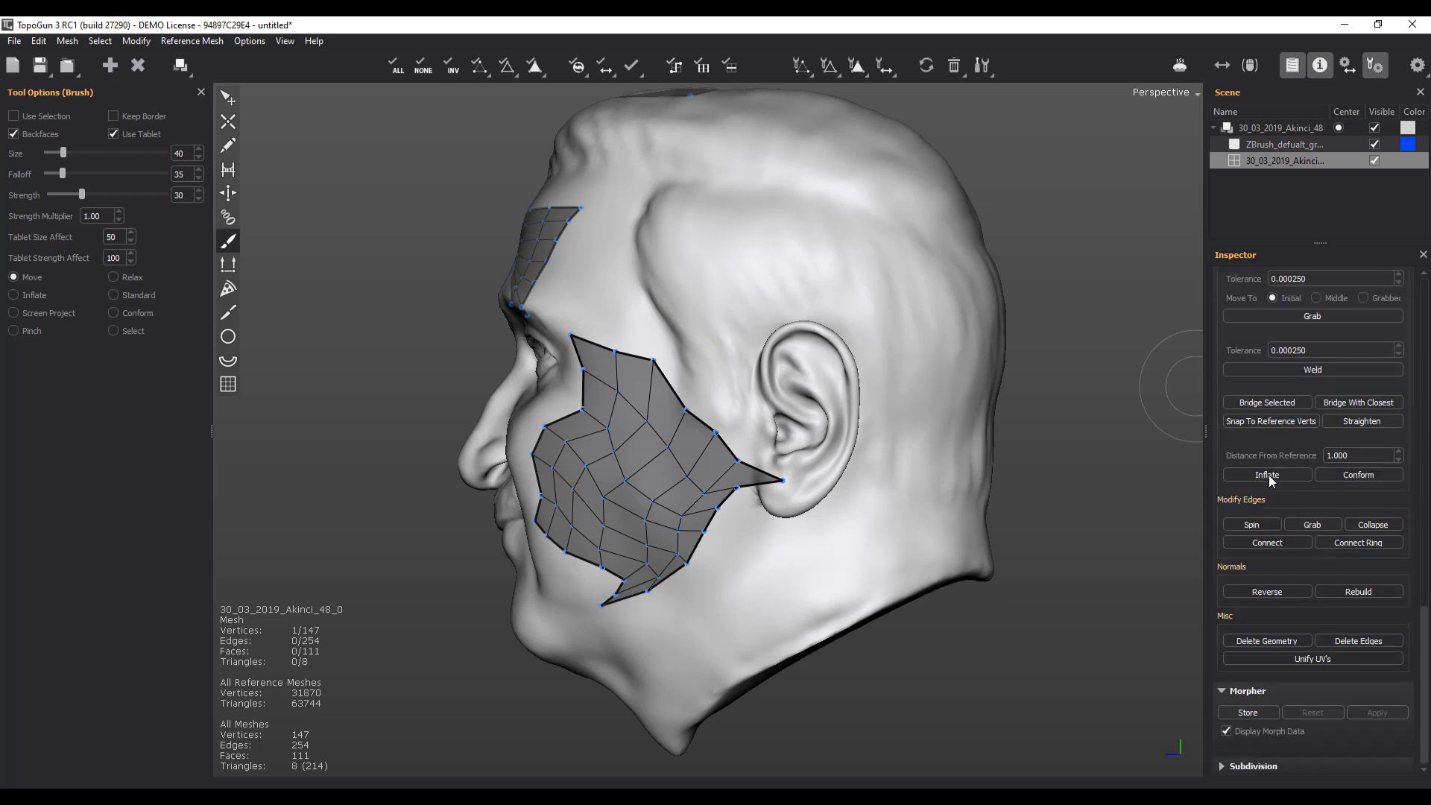